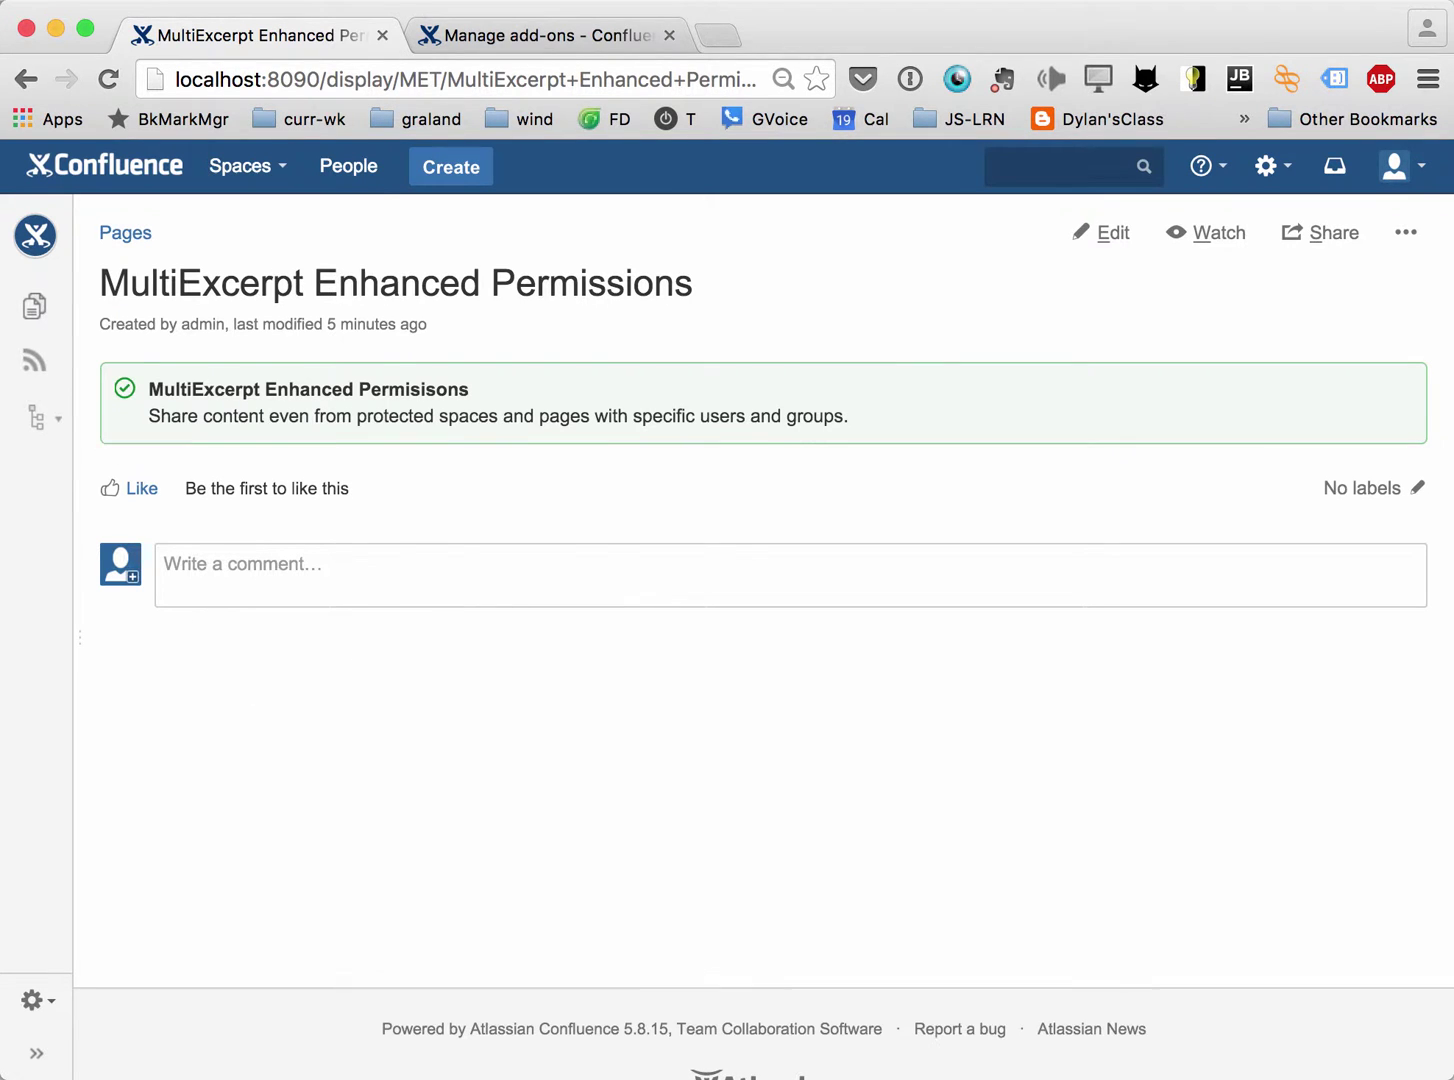
Expand the space sidebar and open page A from the metesting page tree.
key("[")
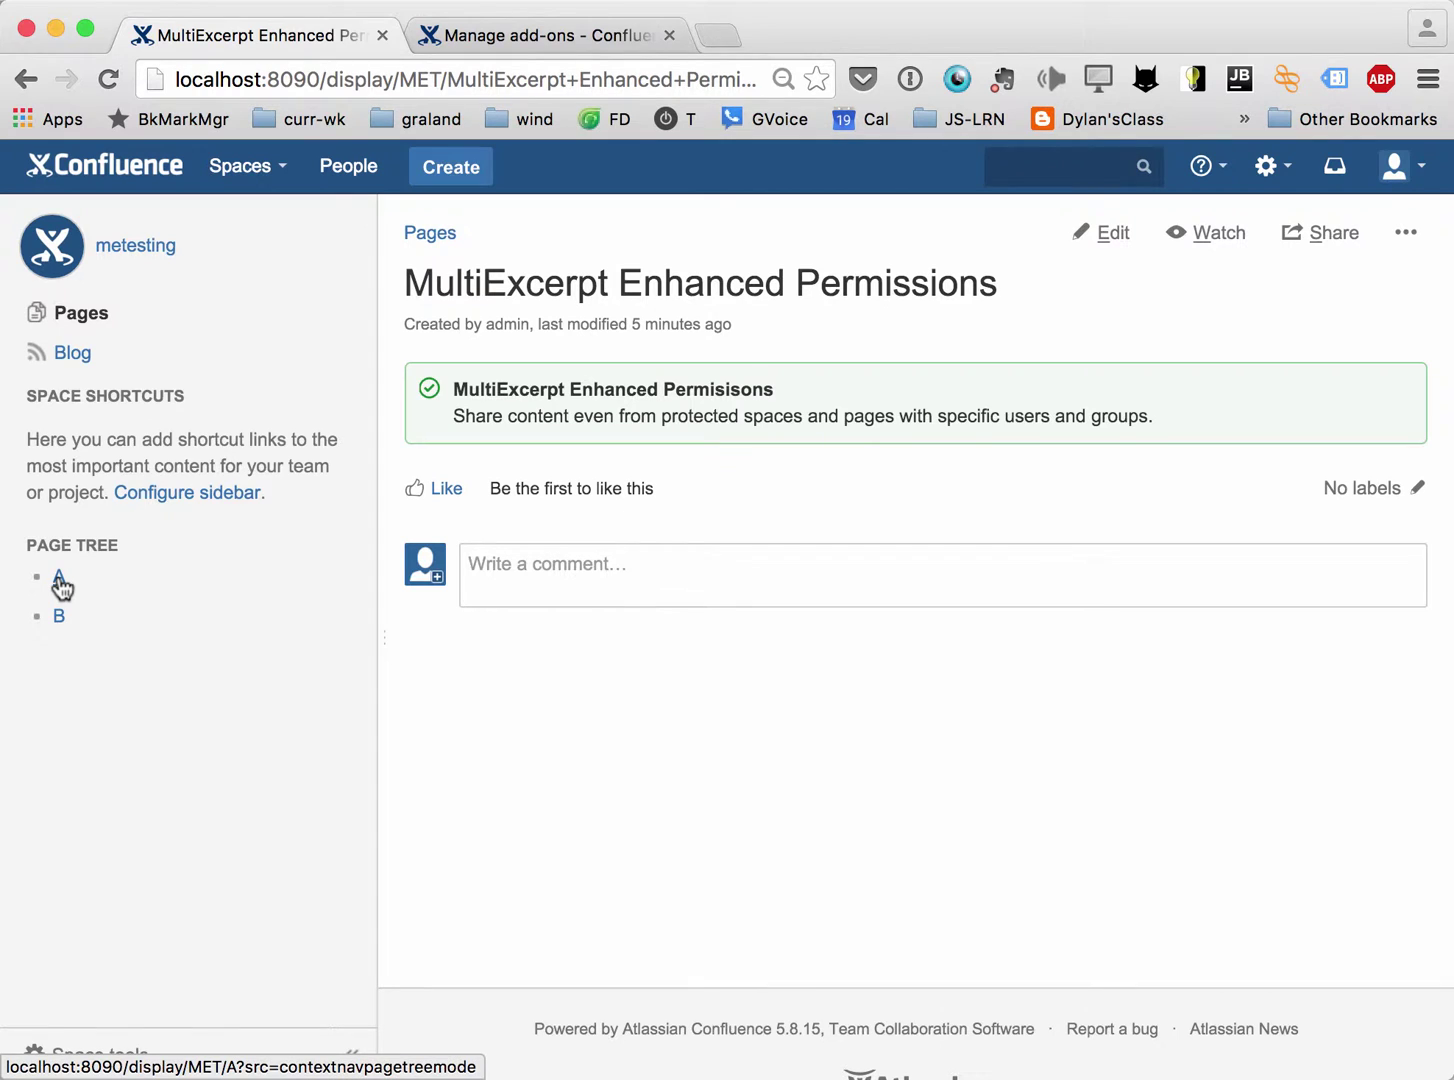
left_click(59, 580)
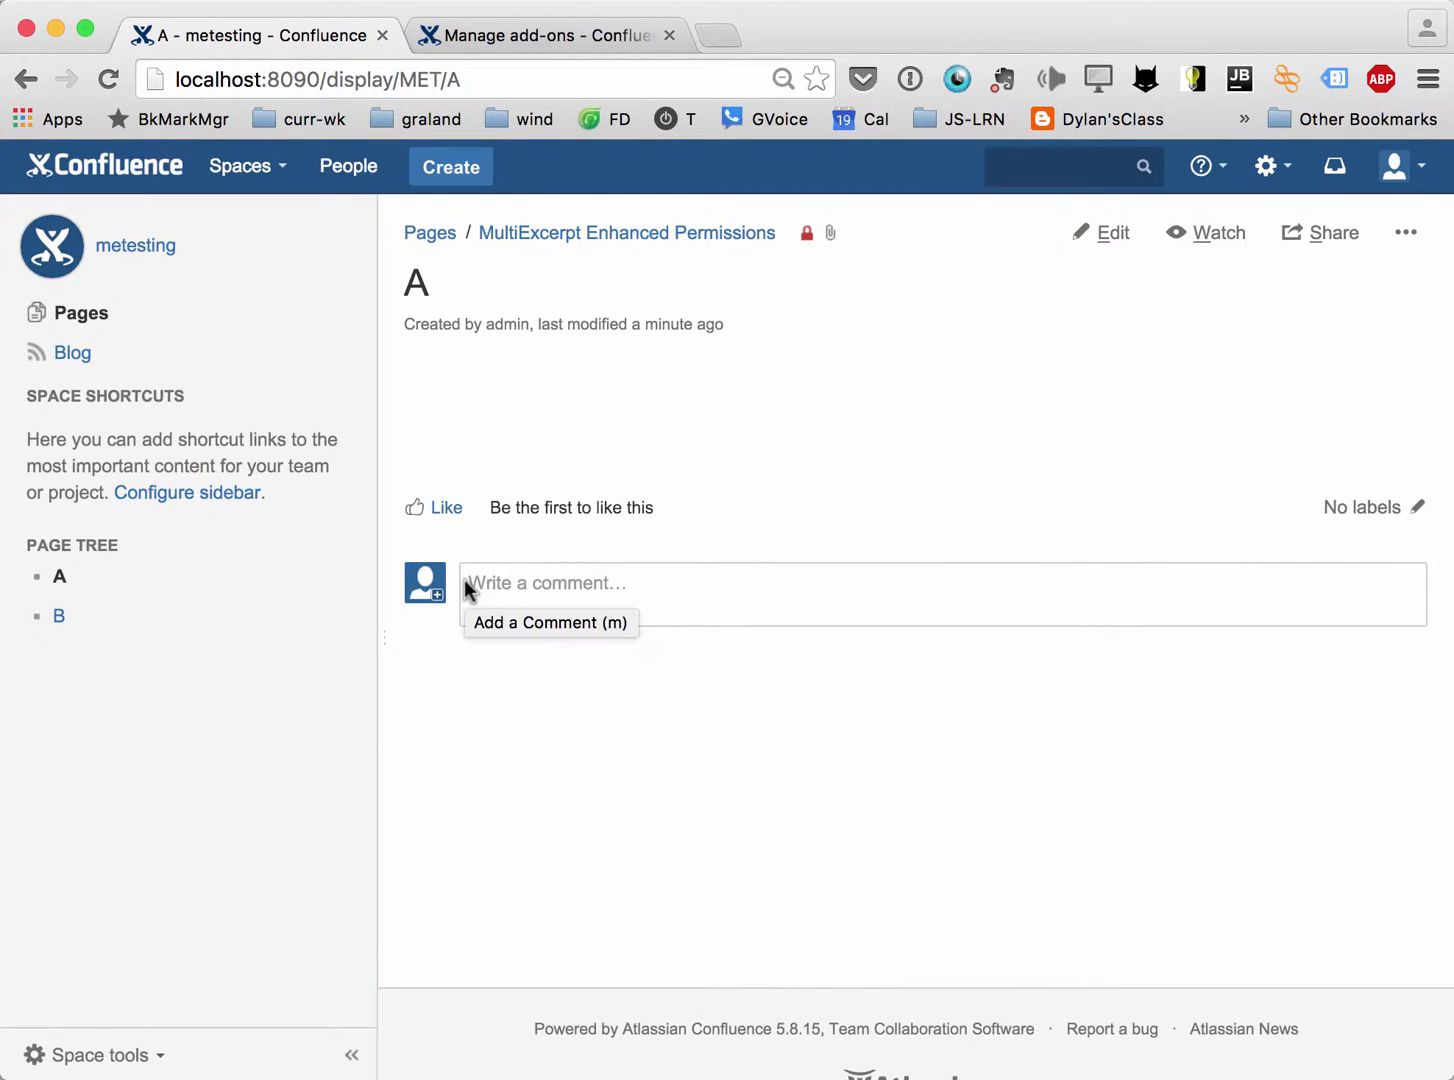
Edit page A and add a MultiExcerpt Enhanced Permissions macro named 'test'.
key("e")
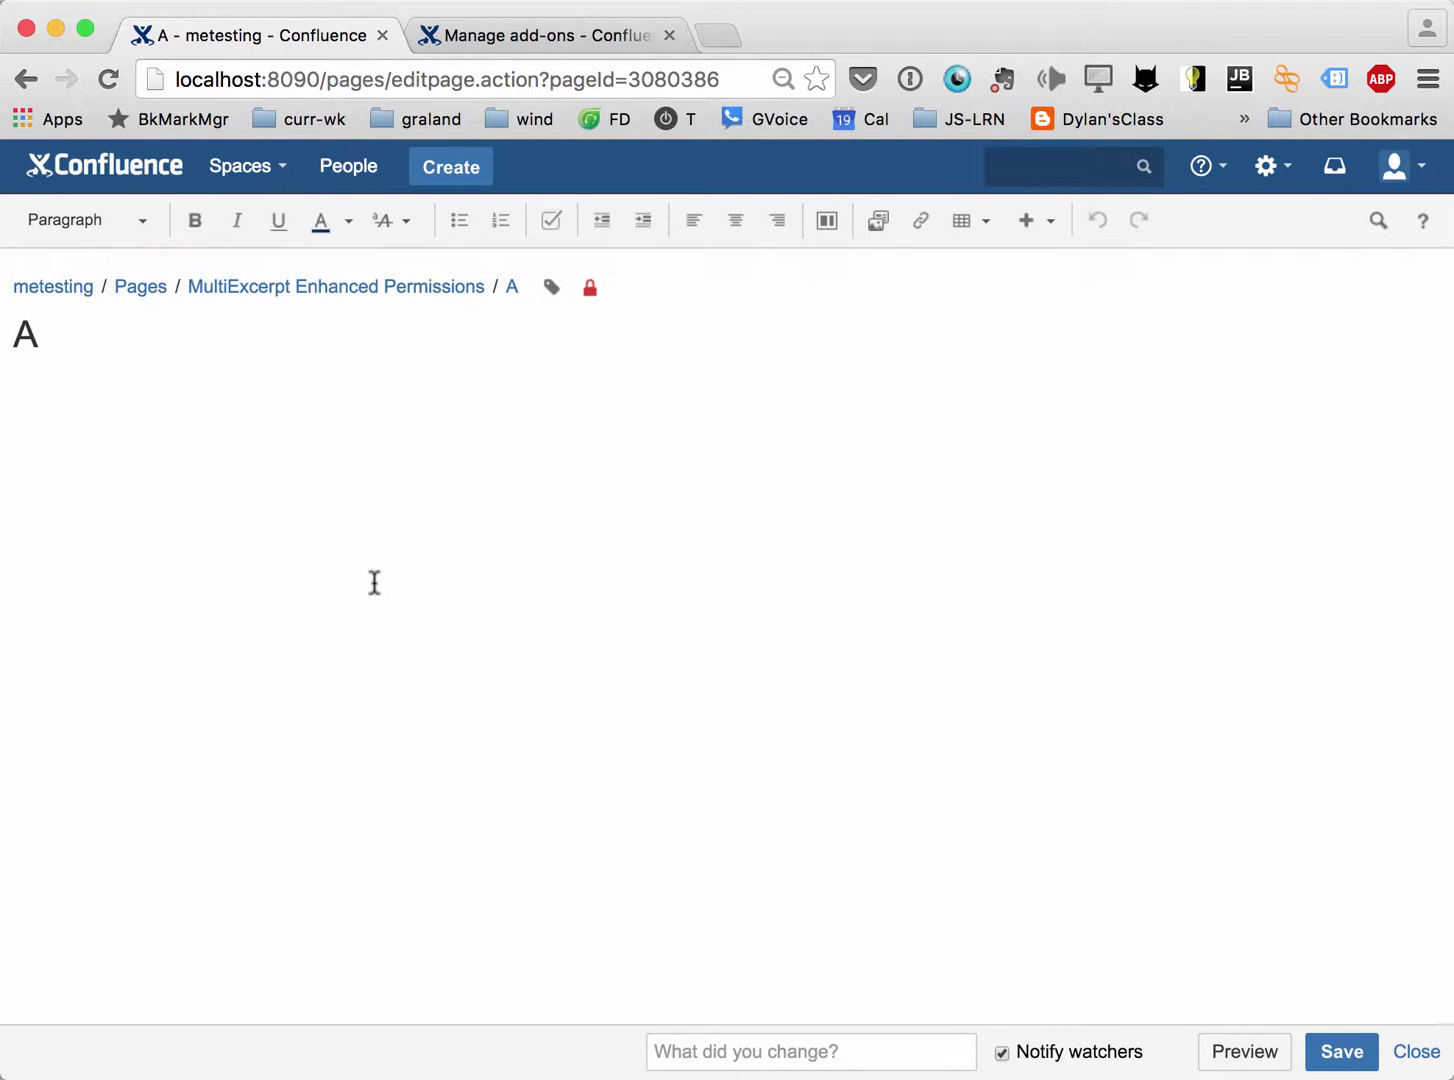
type("{")
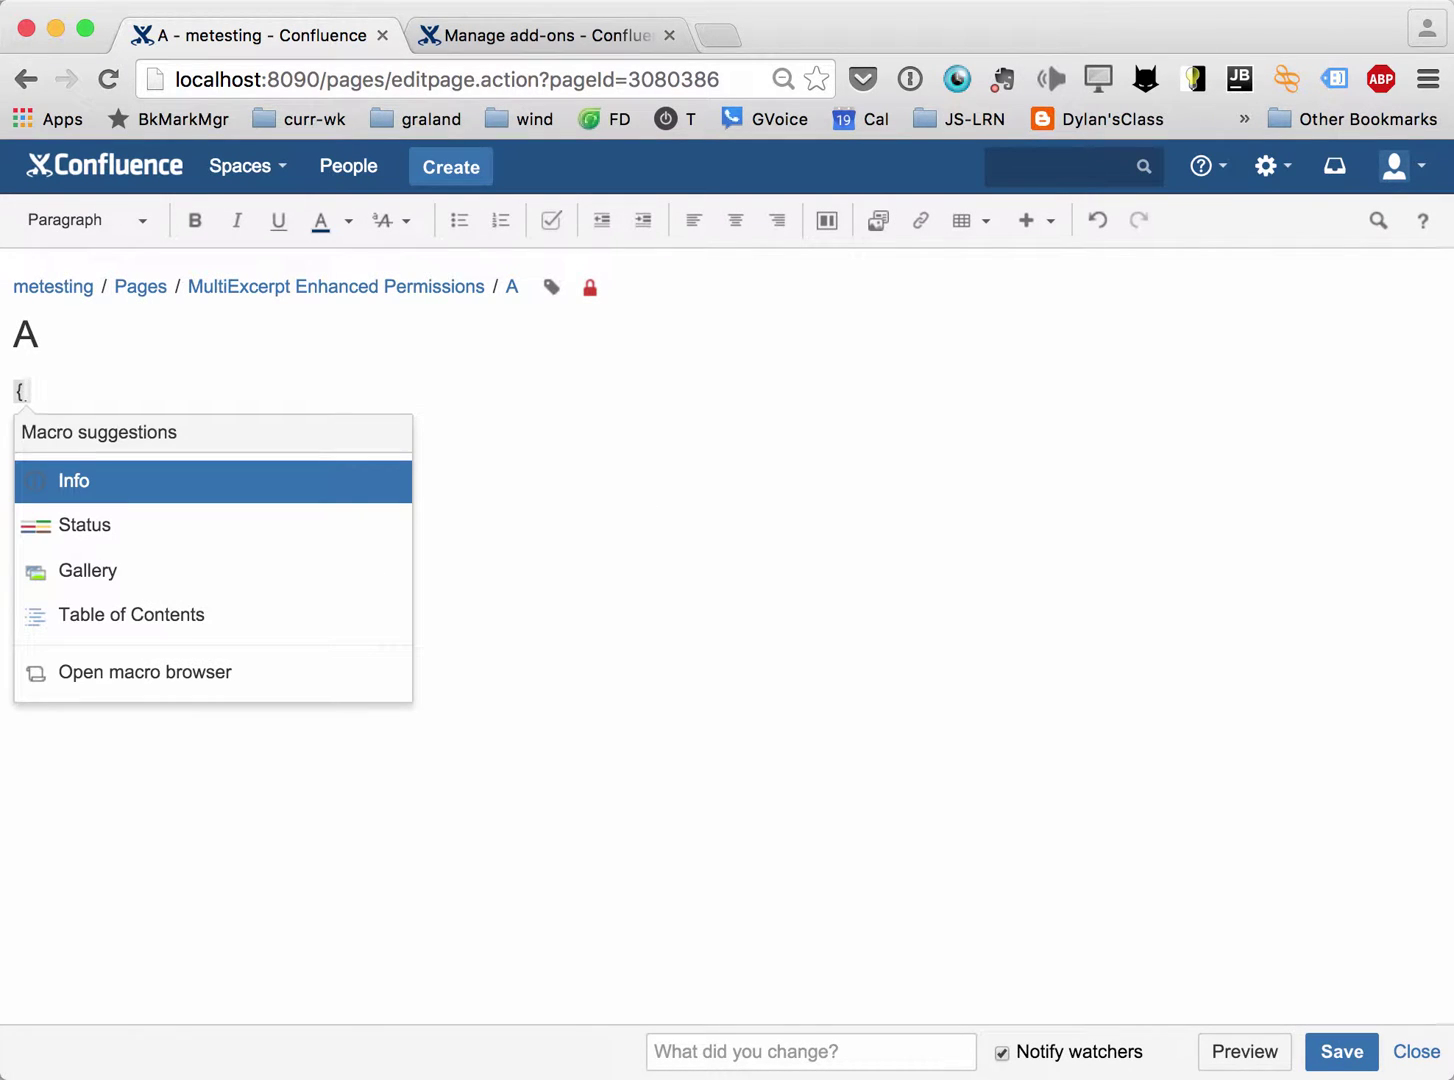
type("mul")
key("BackSpace")
key("Down")
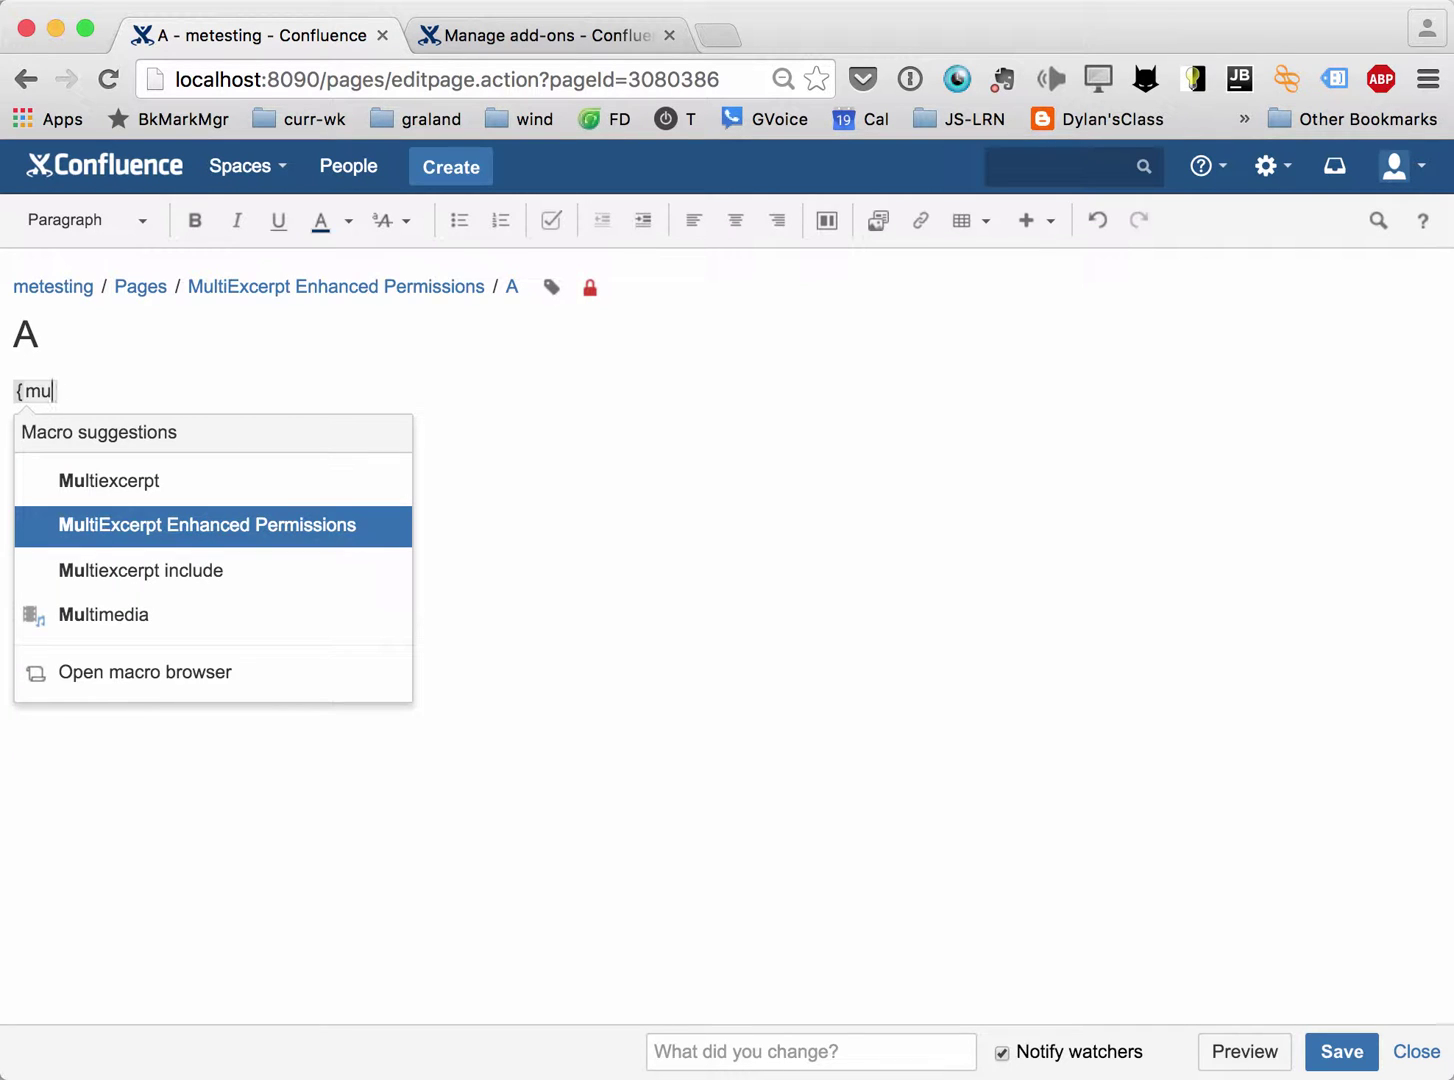
key("Return")
type("test")
Allow one specific user to view the excerpt, then insert the macro.
scroll(481, 686, "down", 5)
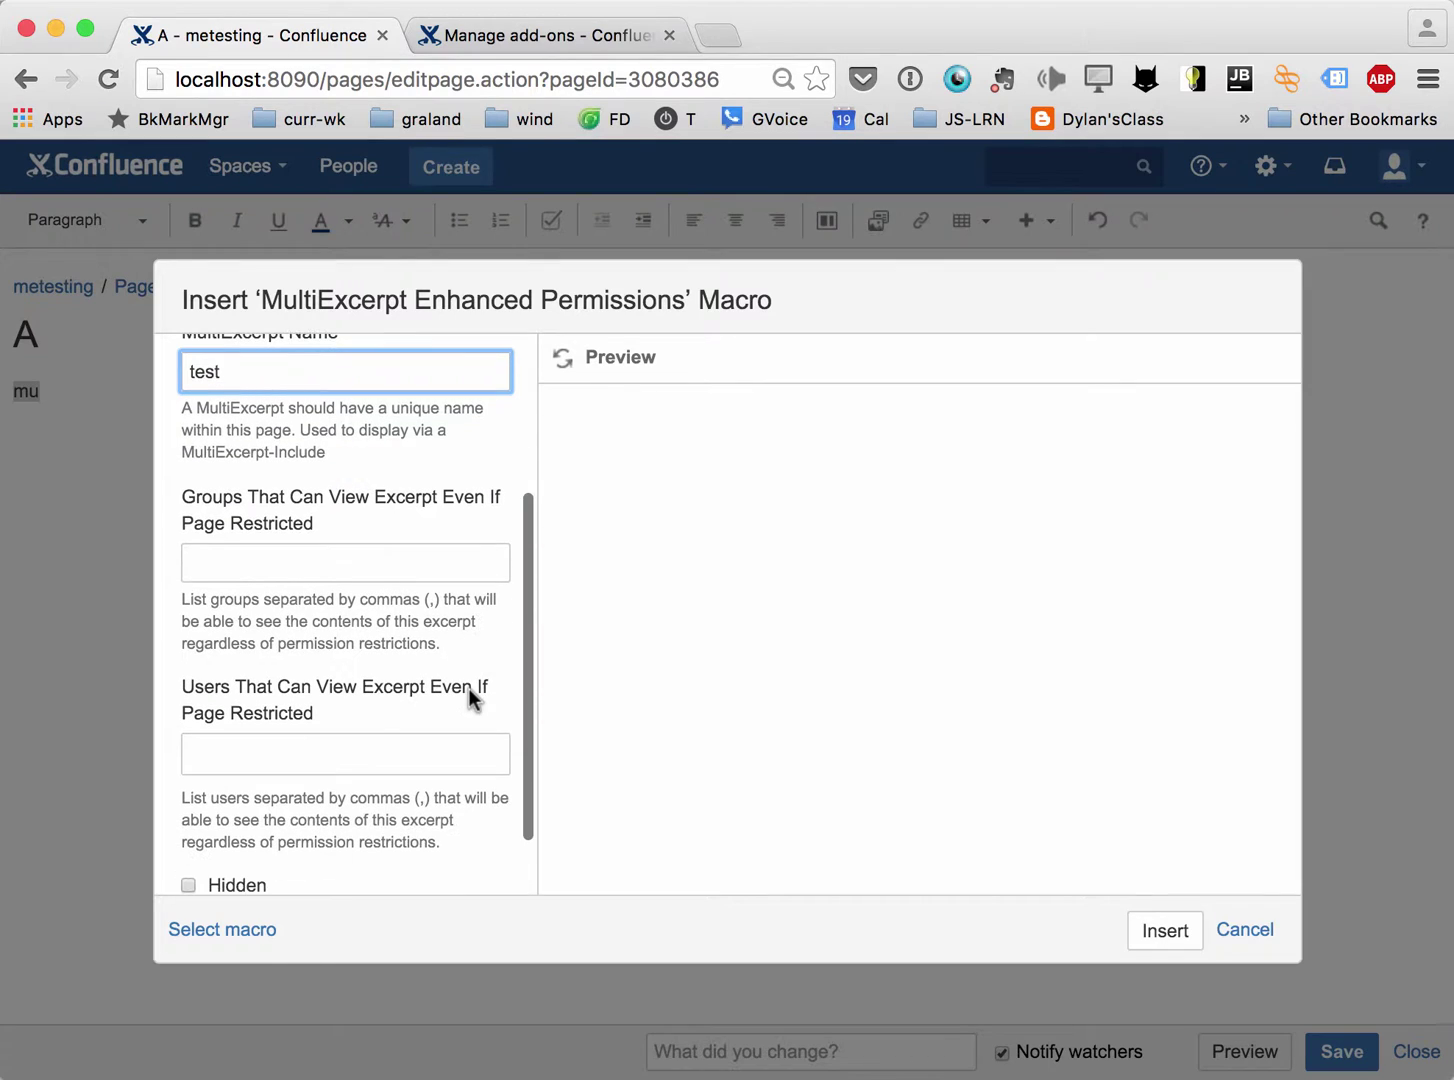
left_click(395, 762)
type("charl")
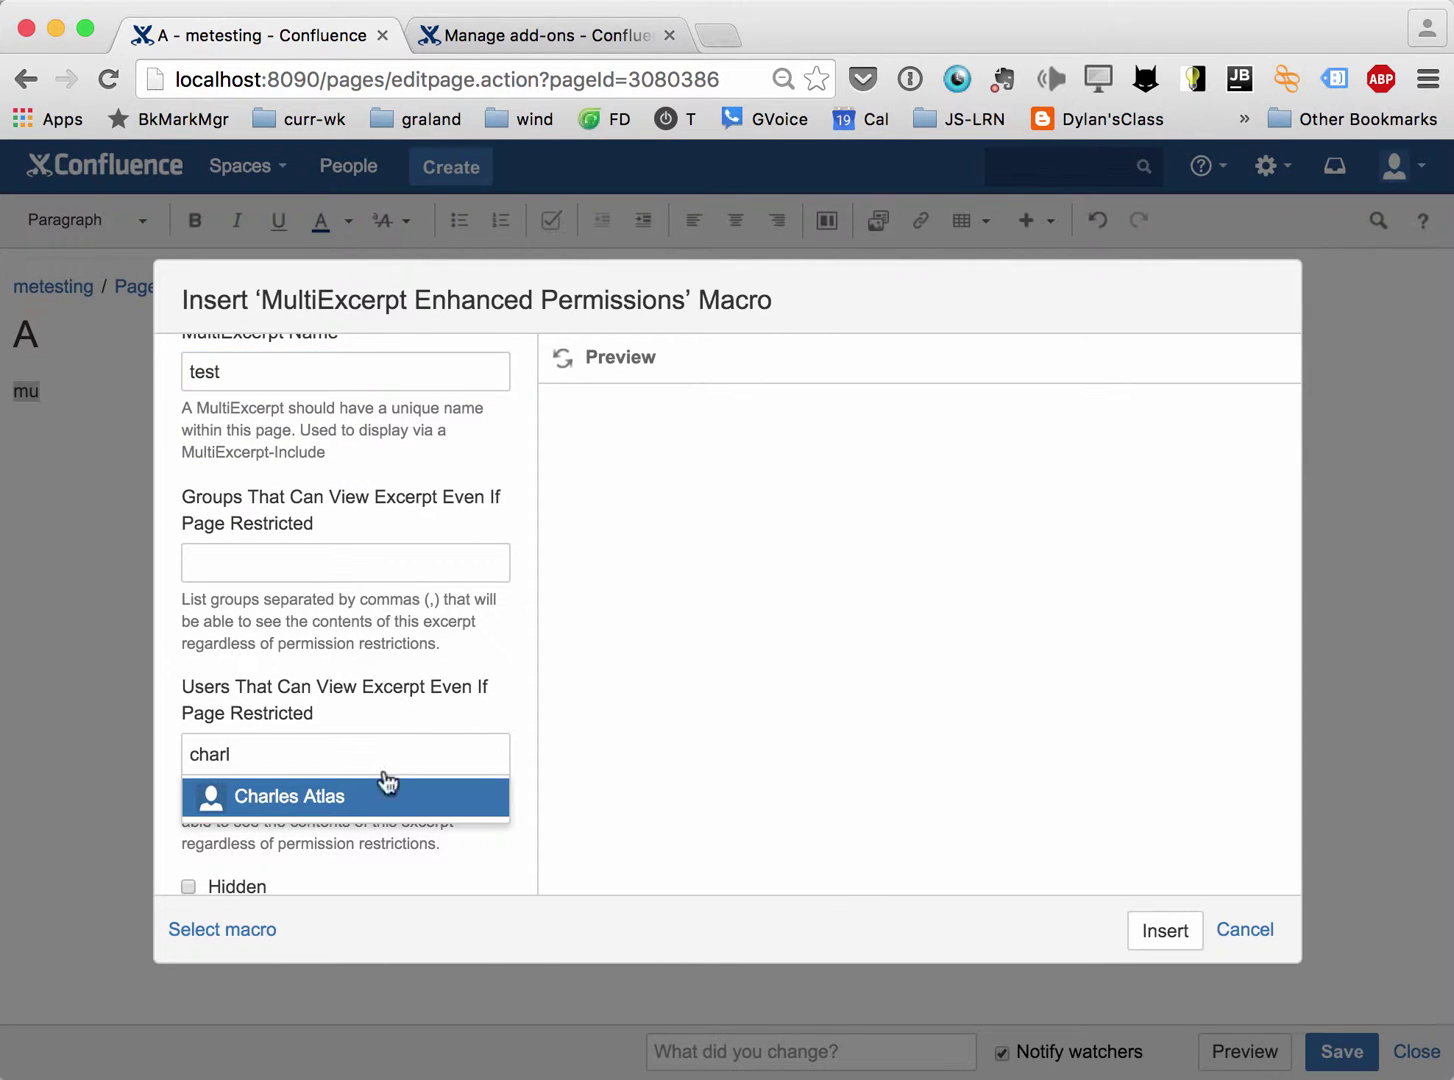
left_click(316, 800)
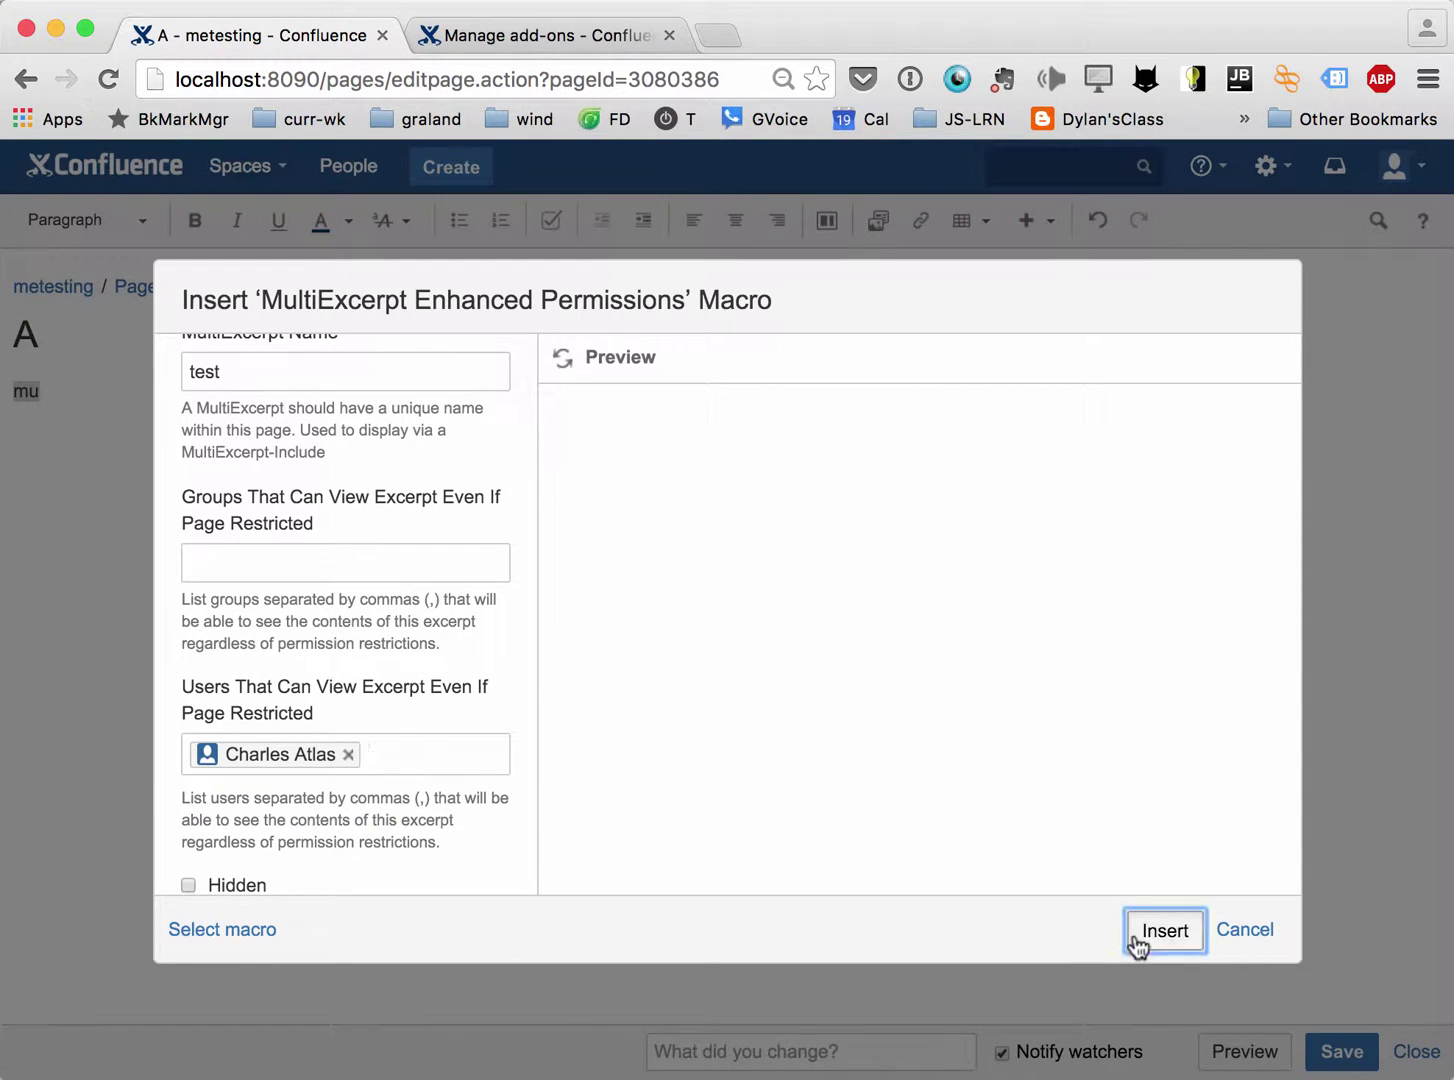
left_click(1140, 940)
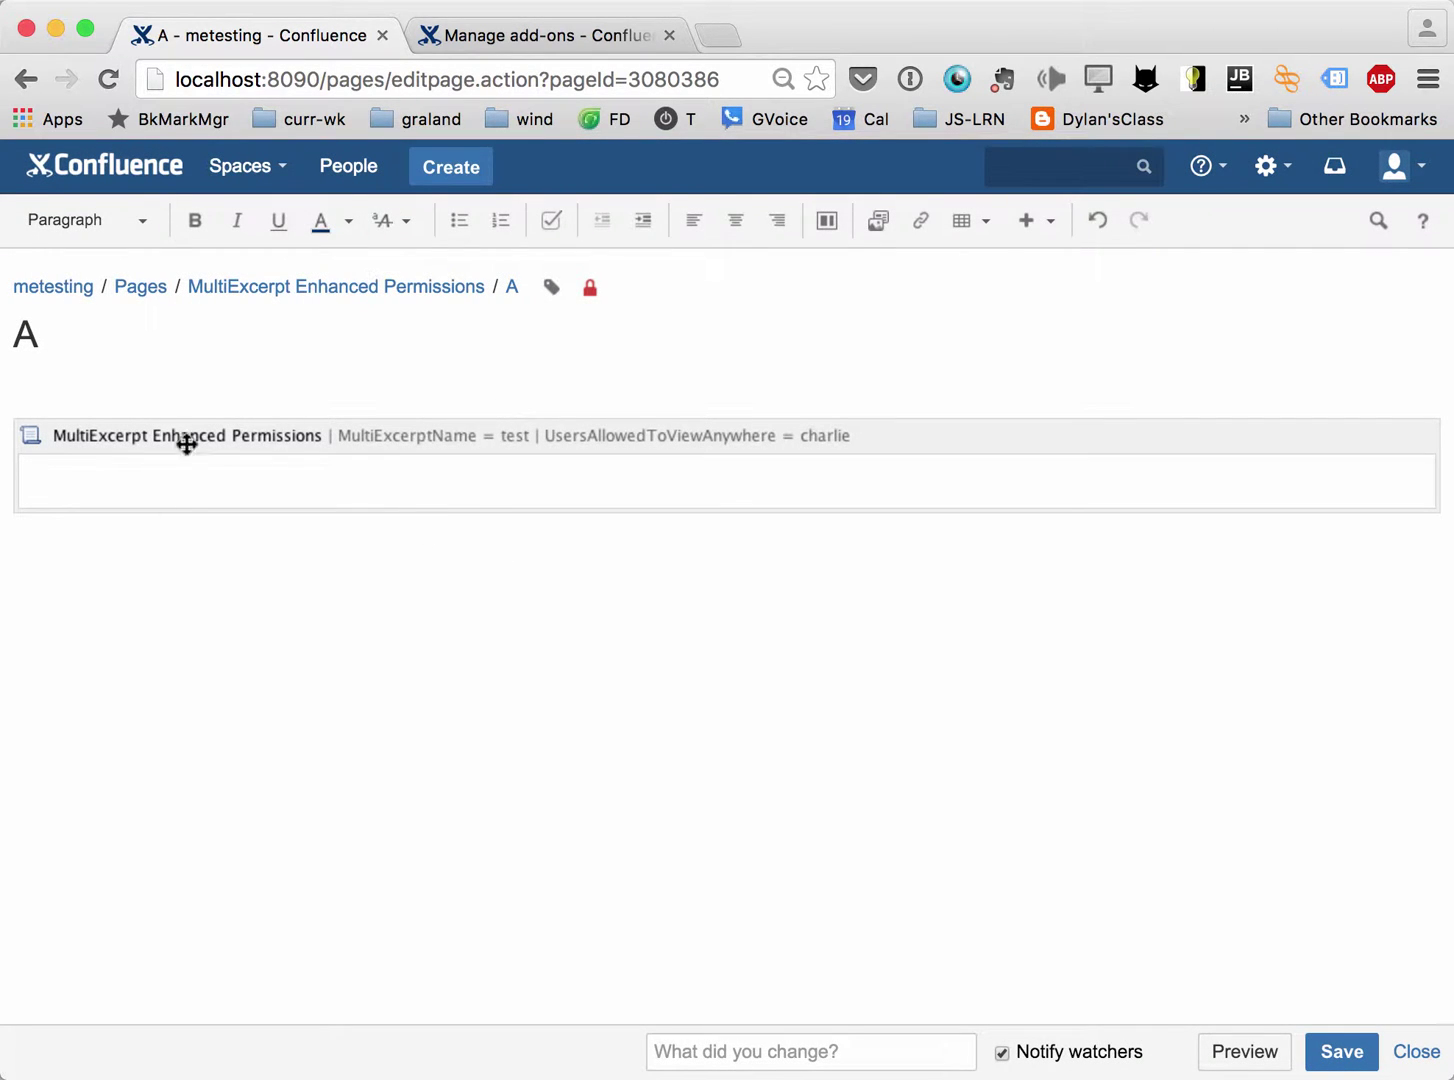
Review page A's restrictions unchanged, then type 'some text' in the excerpt body.
left_click(590, 289)
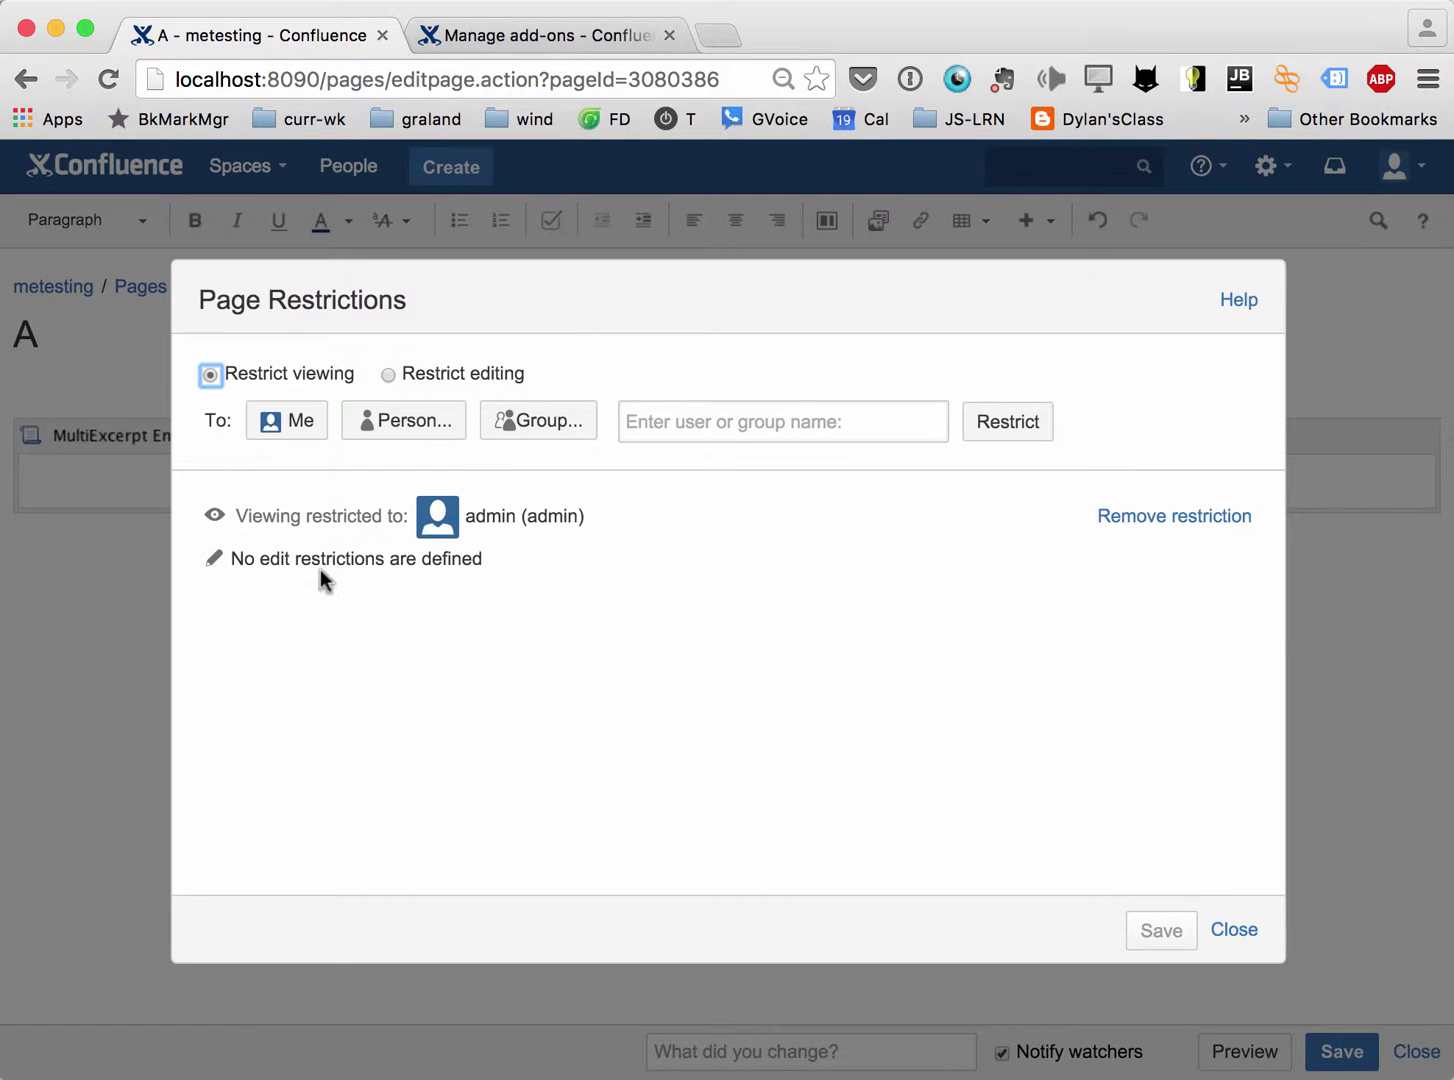
left_click(1230, 929)
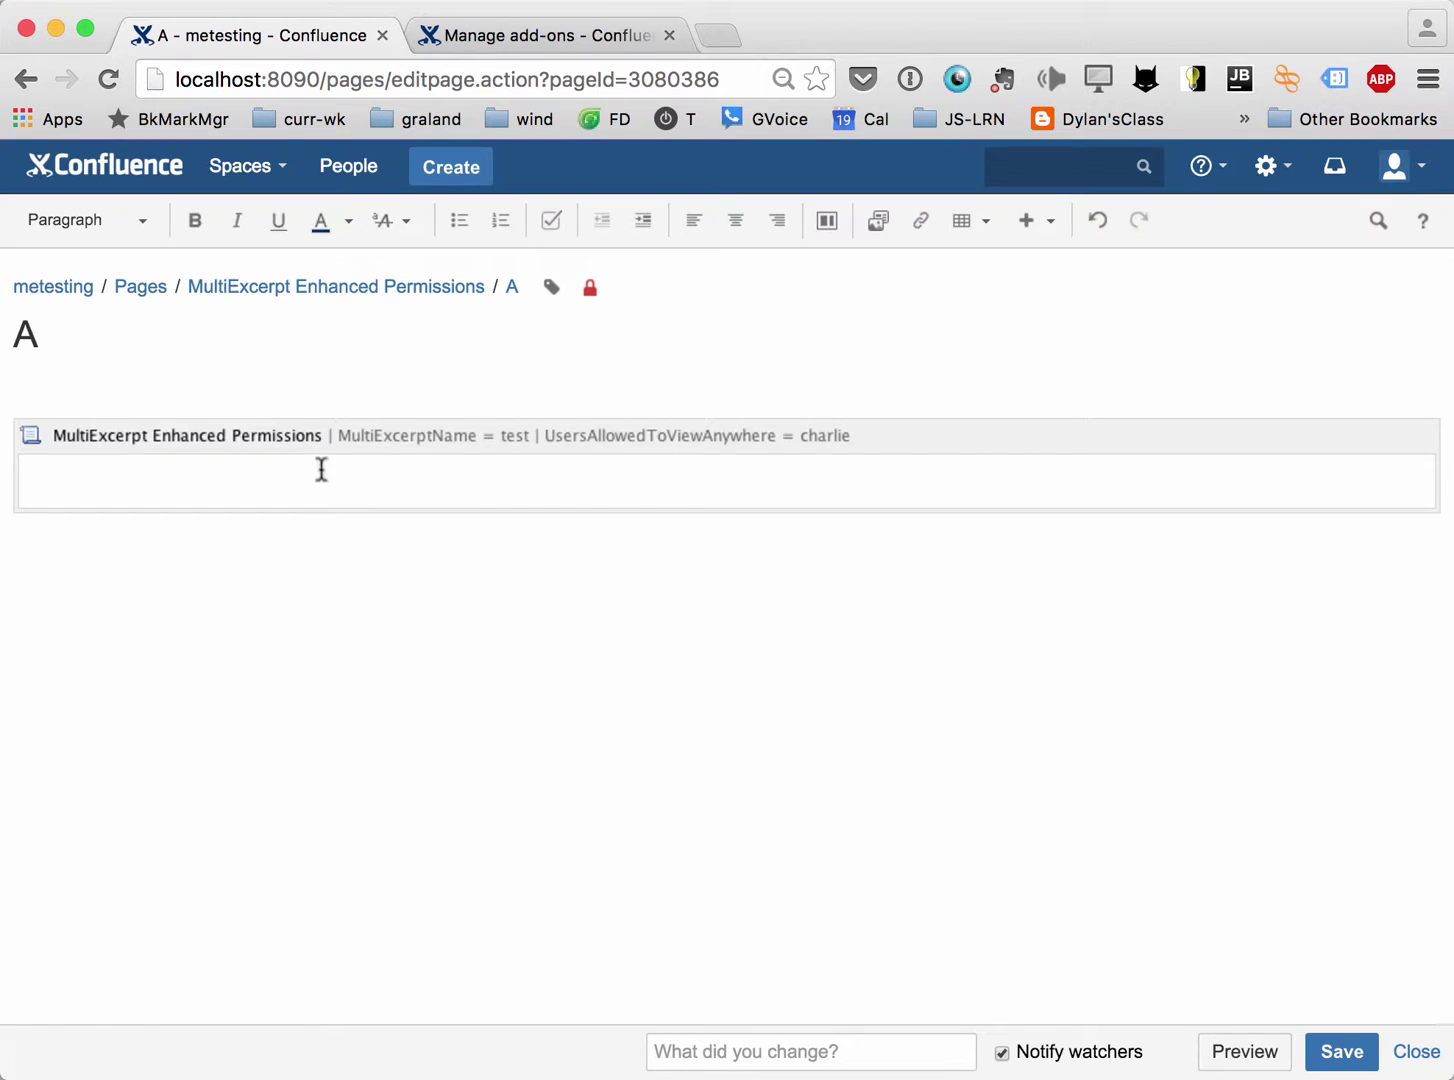
left_click(321, 488)
type("some te")
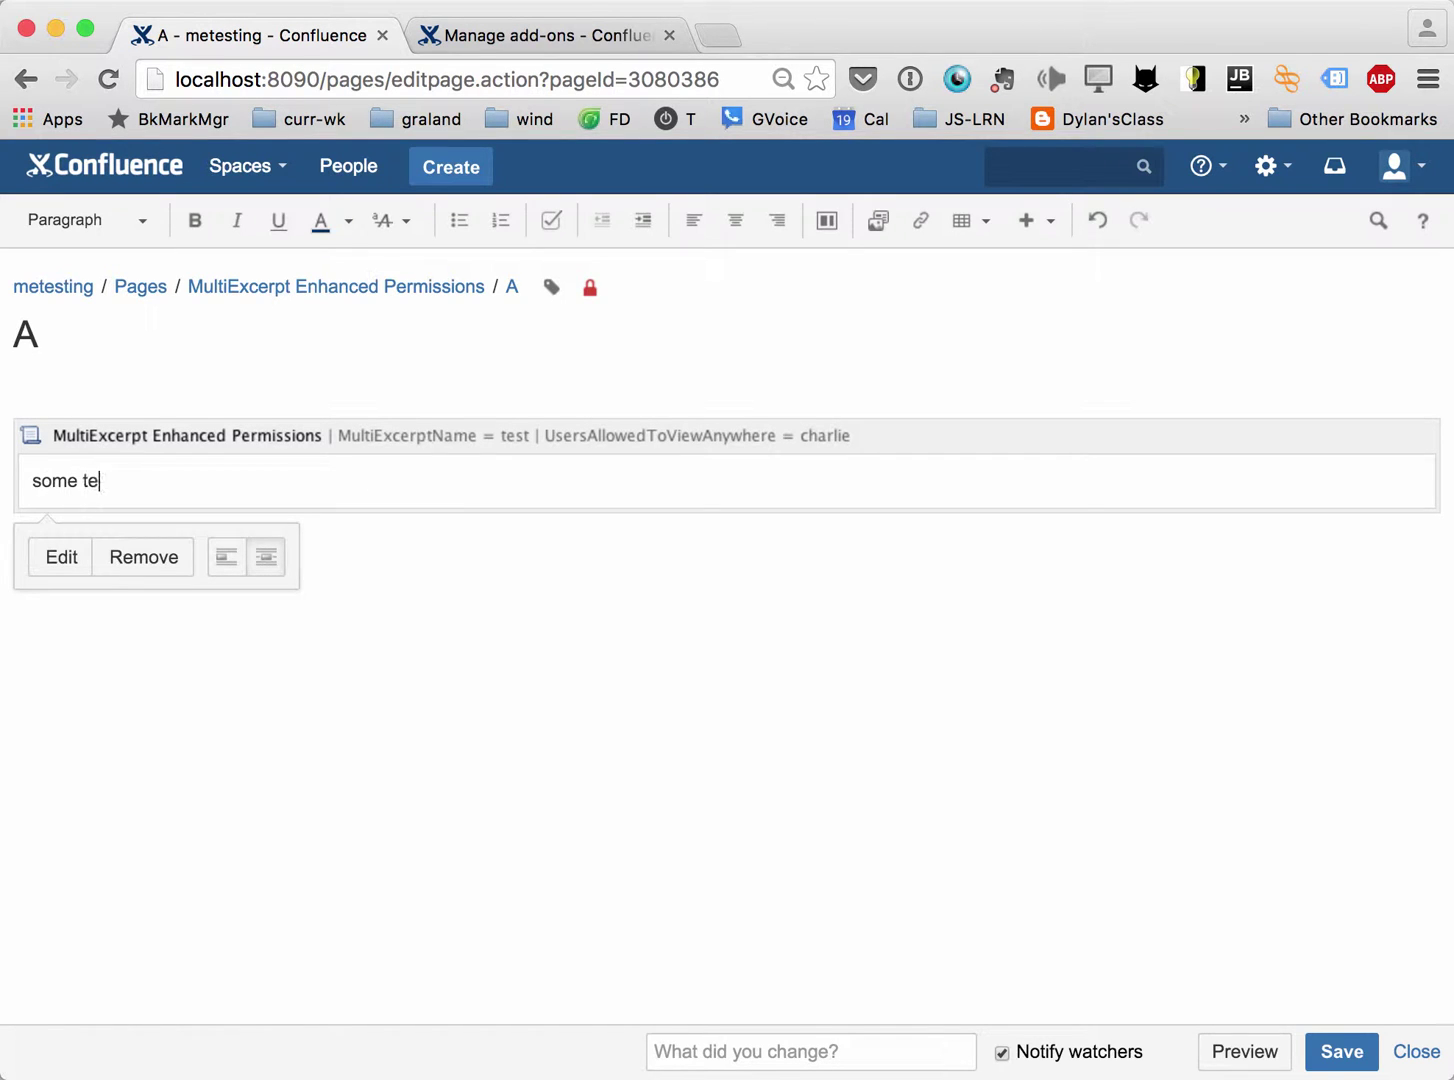
type("xt")
key("Return")
Drag an image, a spreadsheet and a PDF from the file manager into the excerpt.
key("super+Tab")
key("super+Tab")
key("super+Tab")
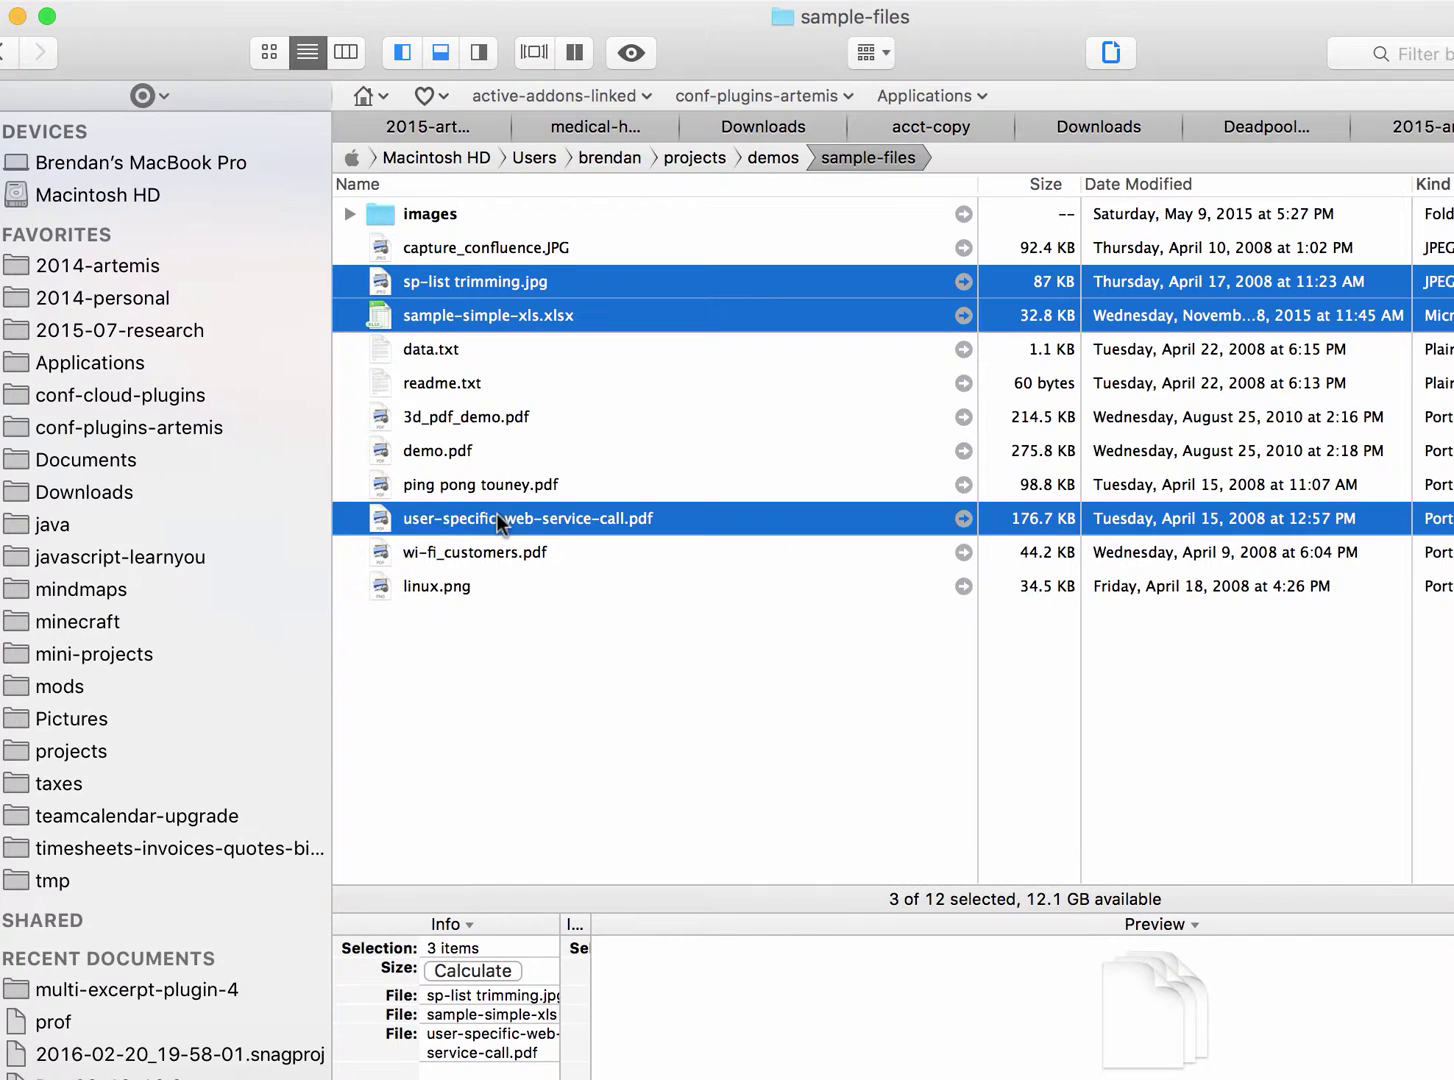
left_click_drag(496, 513, 151, 555)
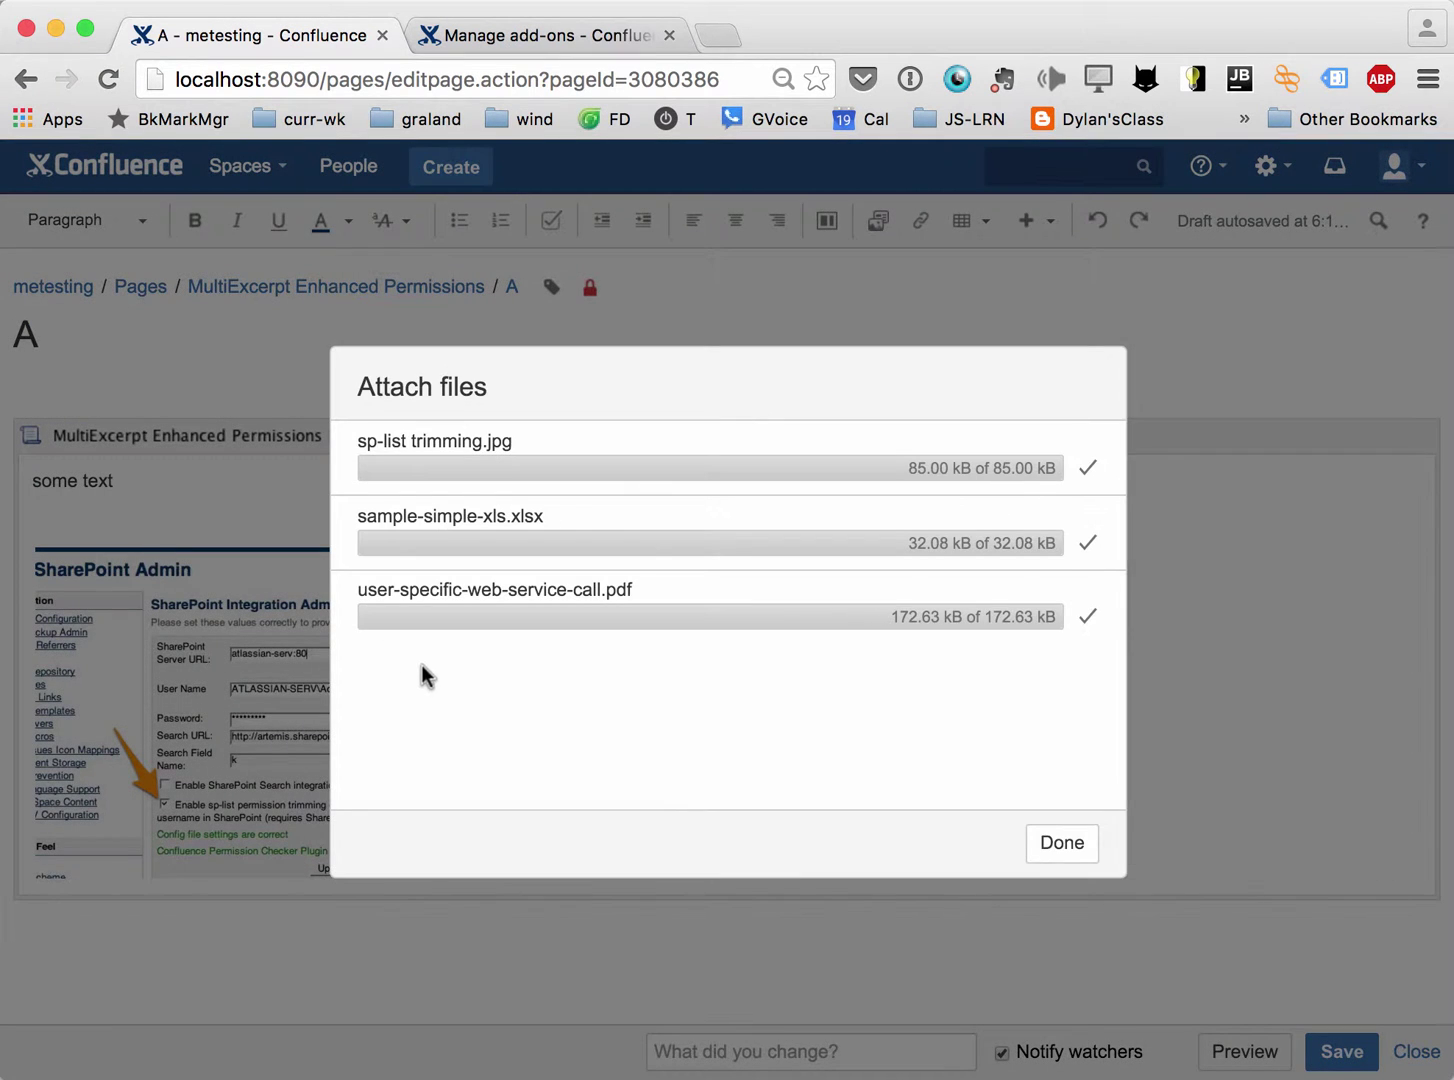
left_click(1062, 842)
Put each file preview on its own line and save page A.
left_click(1223, 710)
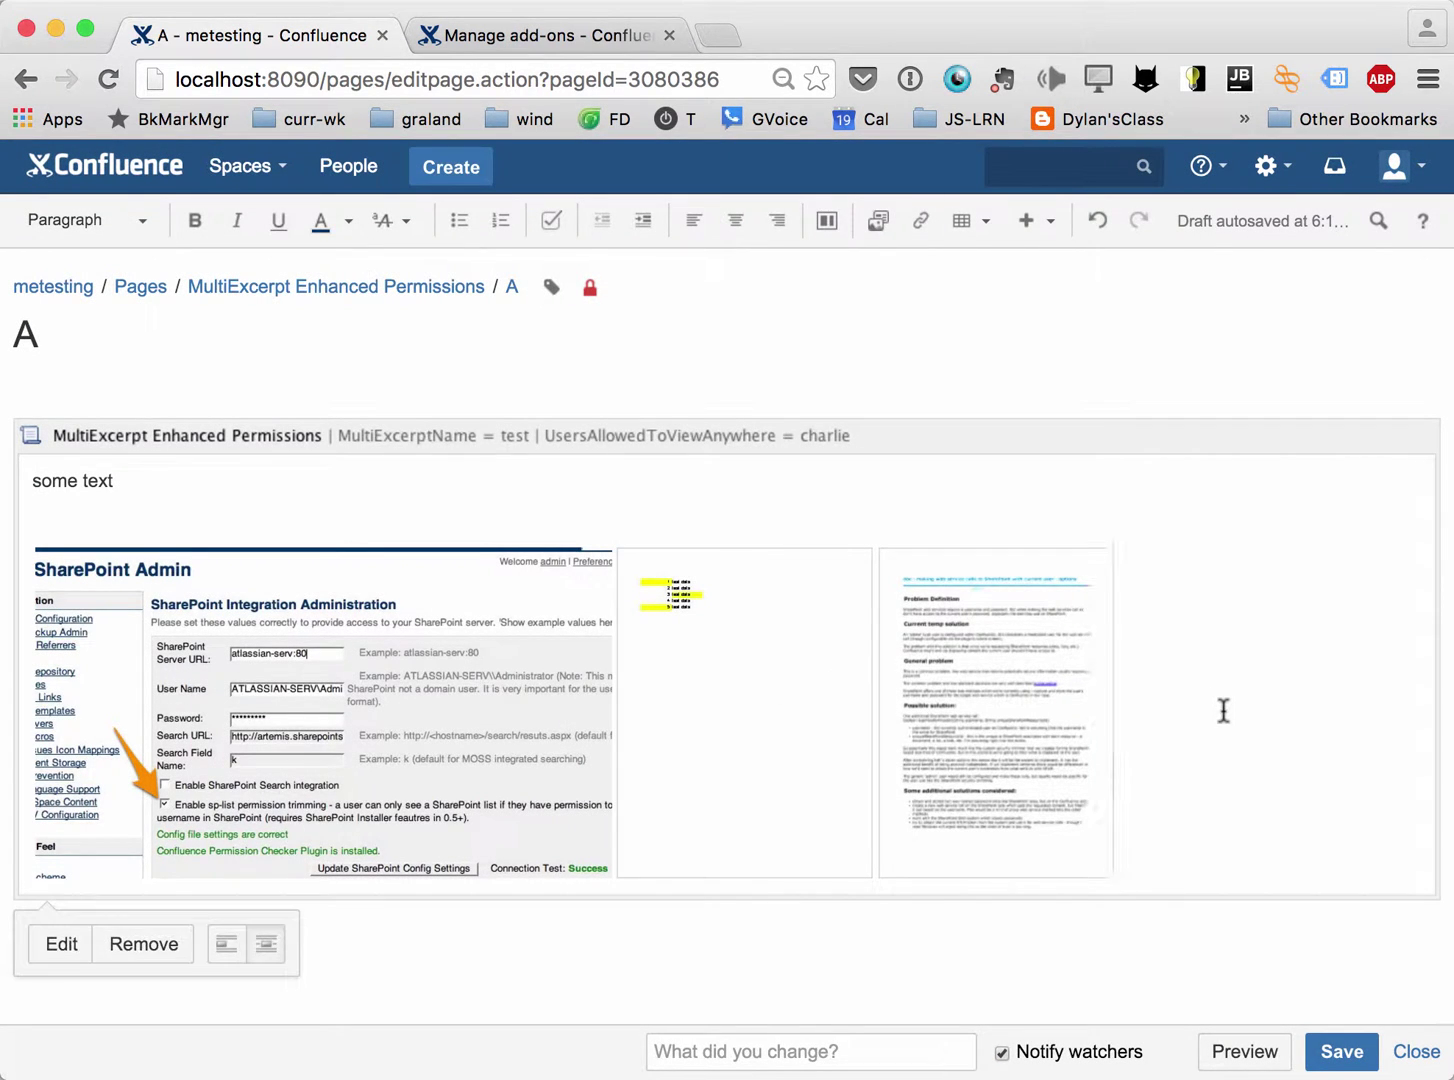
key("Return")
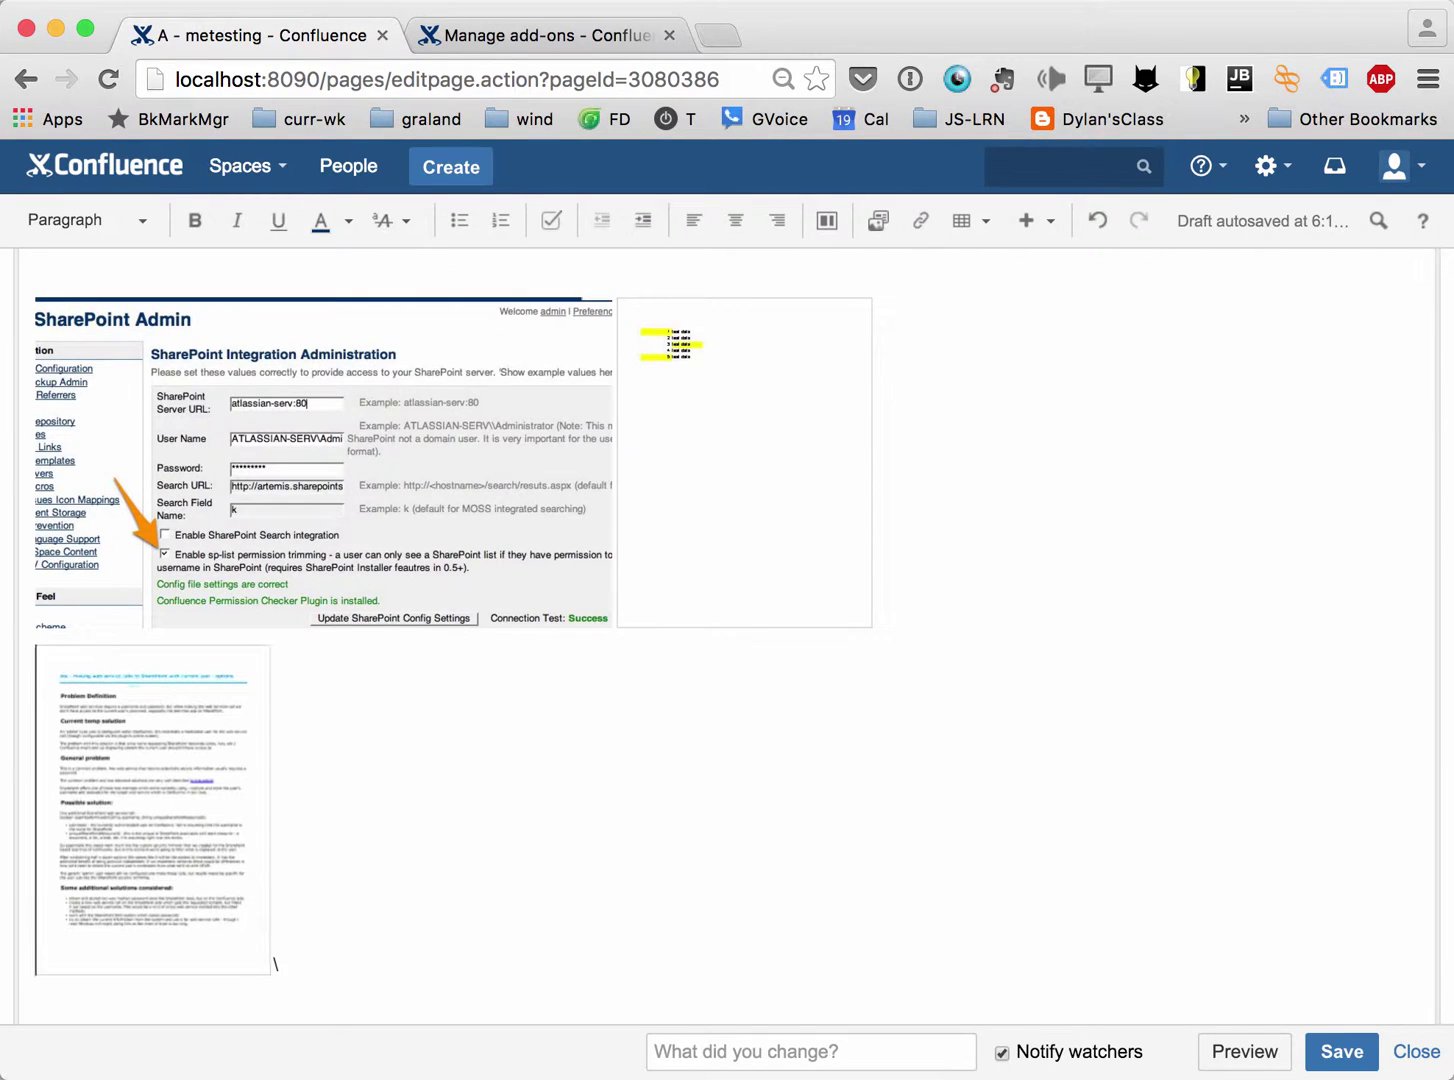
left_click(984, 548)
key("Return")
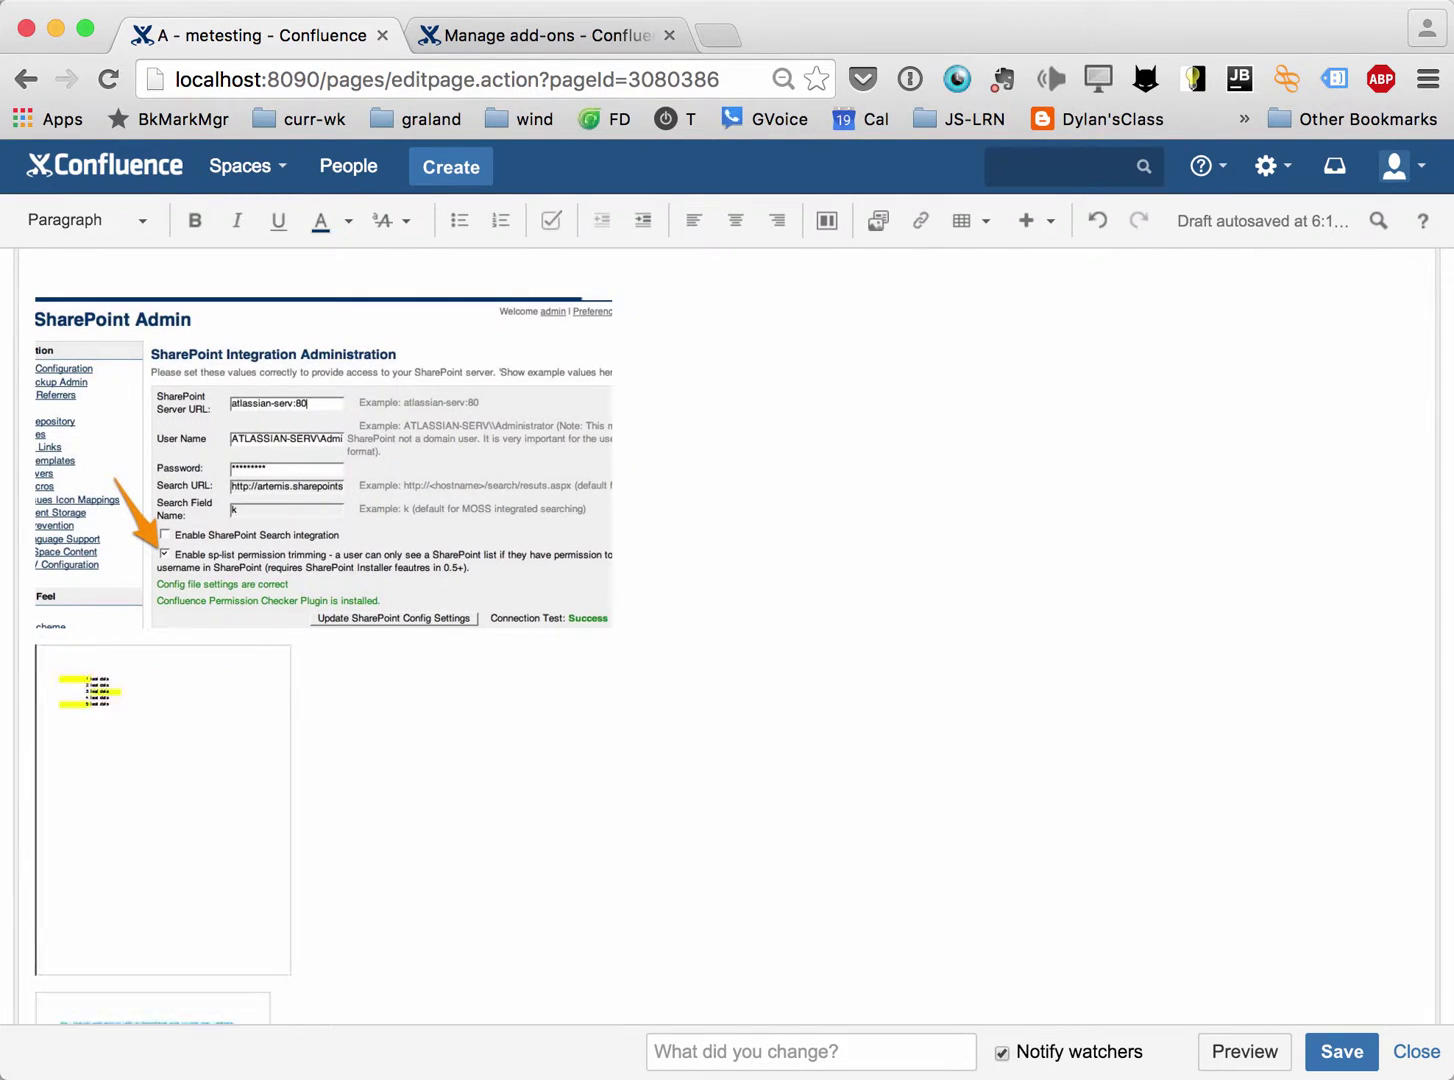
left_click(1330, 1052)
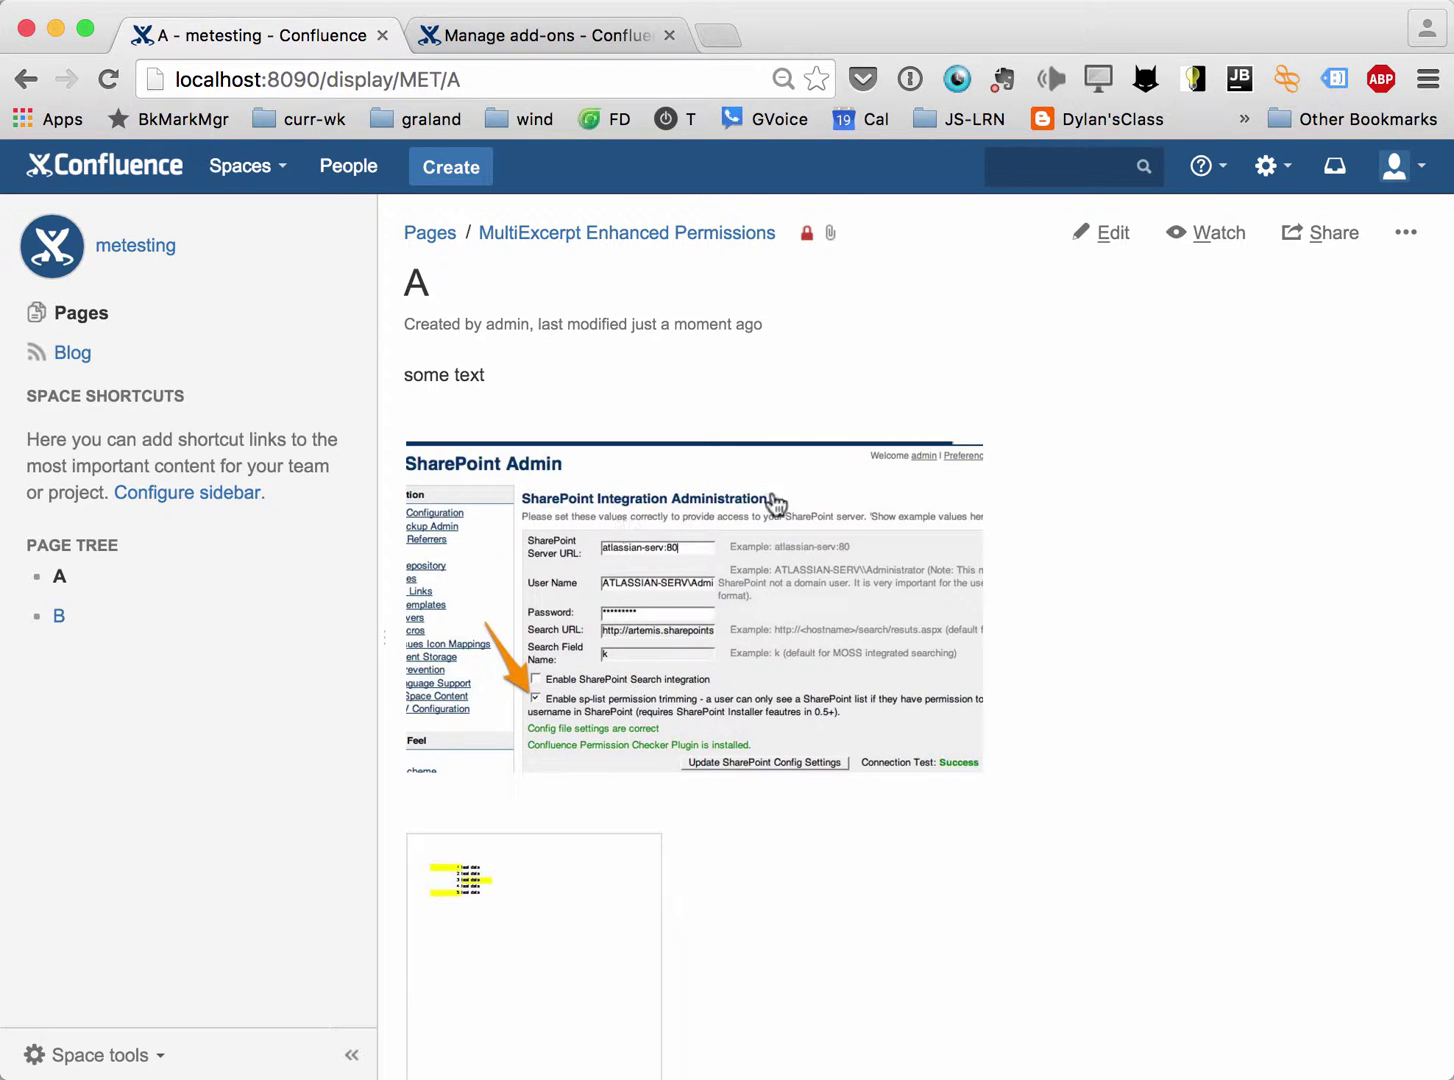
Open page B from the page tree and start editing it with a {mul macro search.
scroll(799, 772, "down", 3)
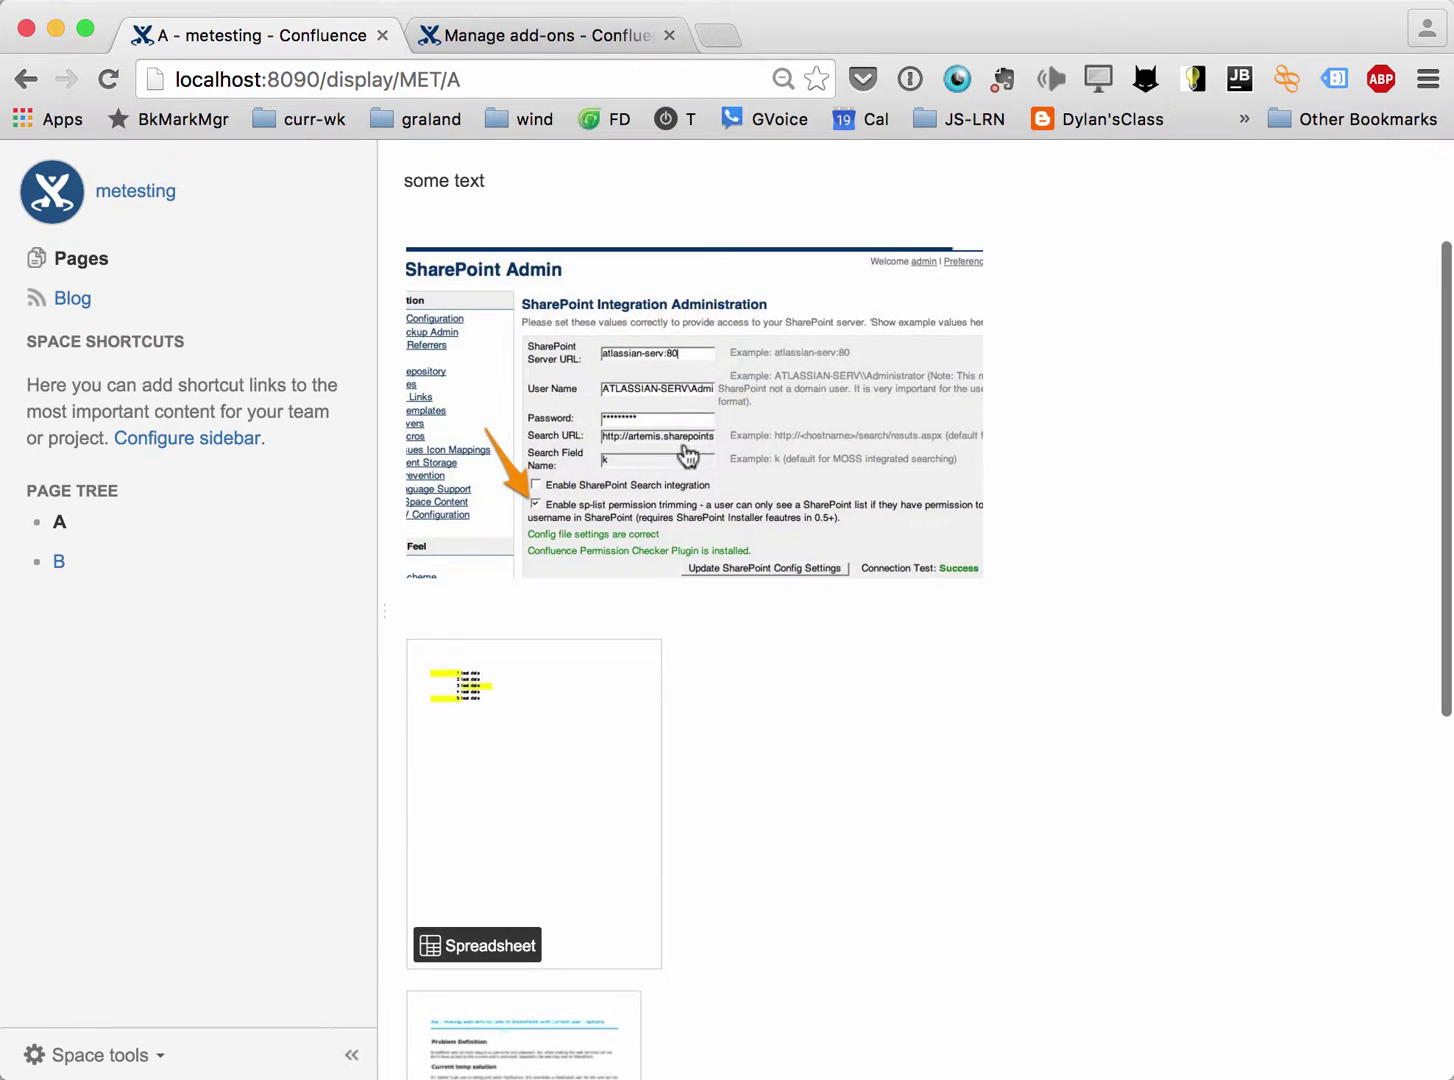
scroll(575, 800, "down", 5)
scroll(578, 800, "down", 1)
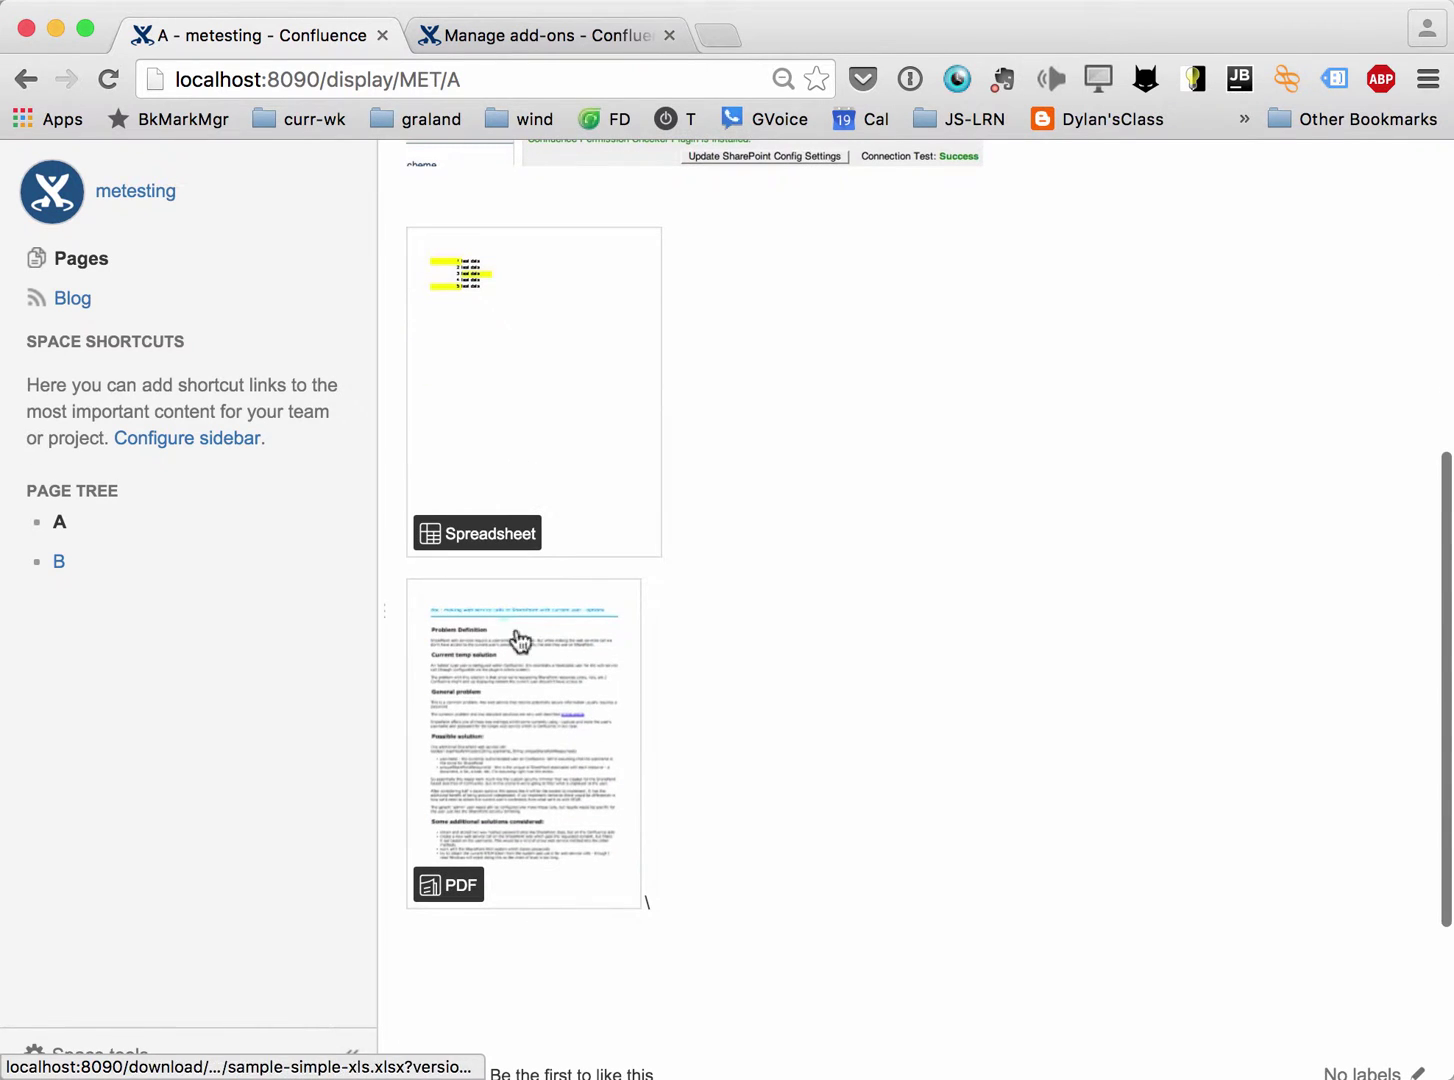
scroll(552, 843, "up", 6)
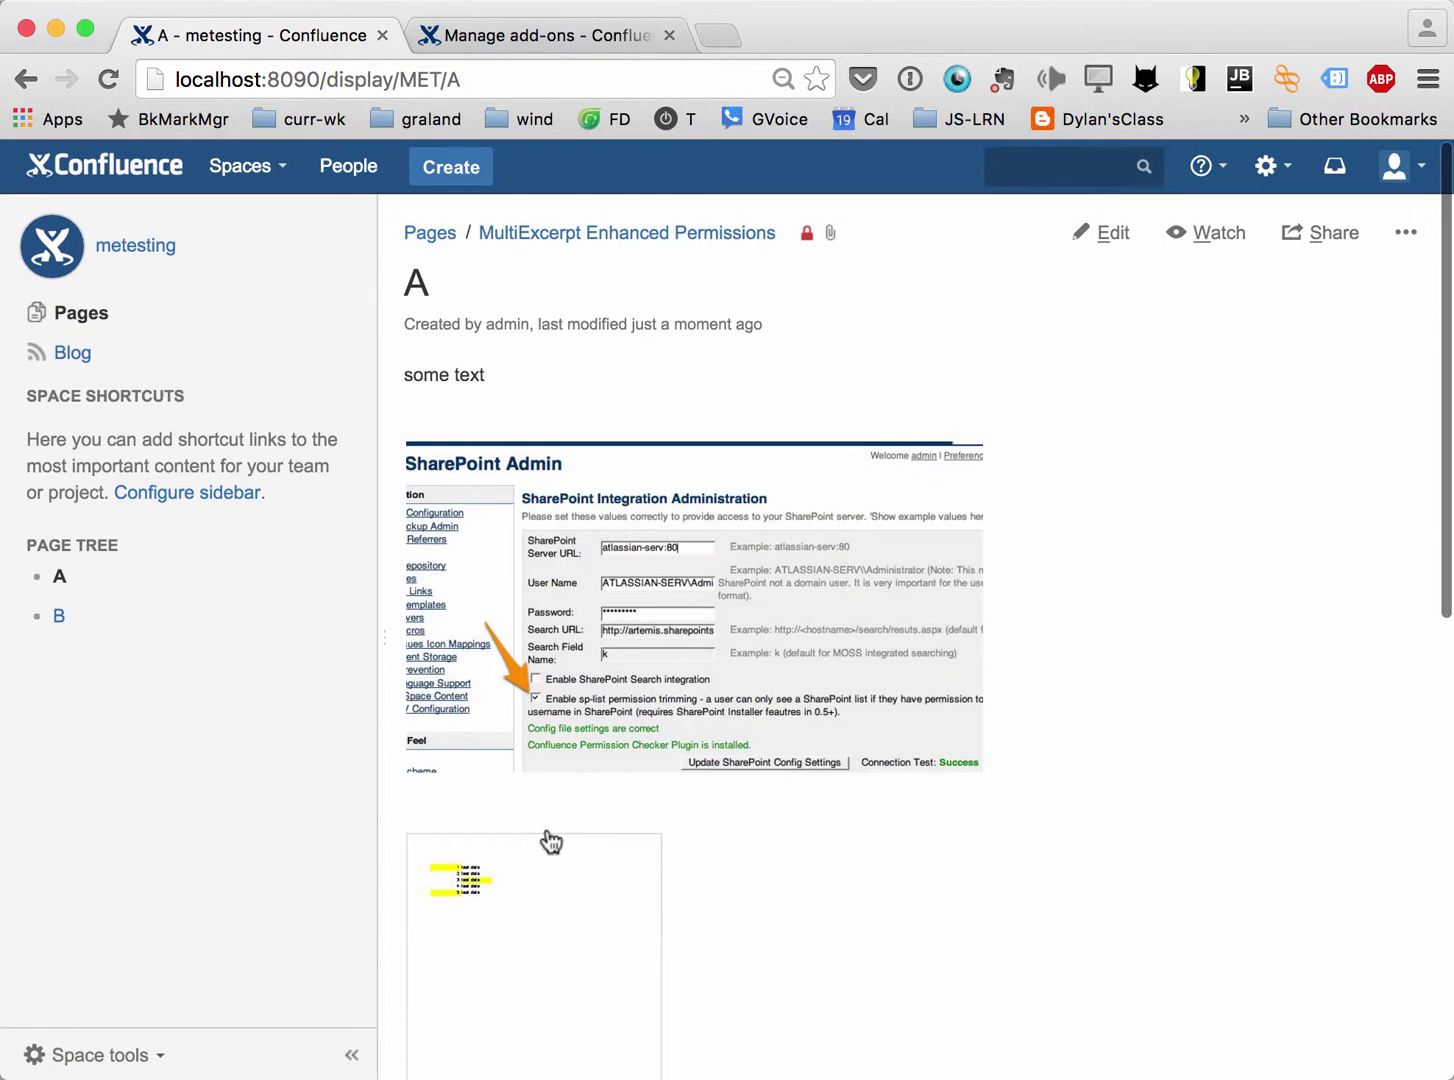
left_click(58, 620)
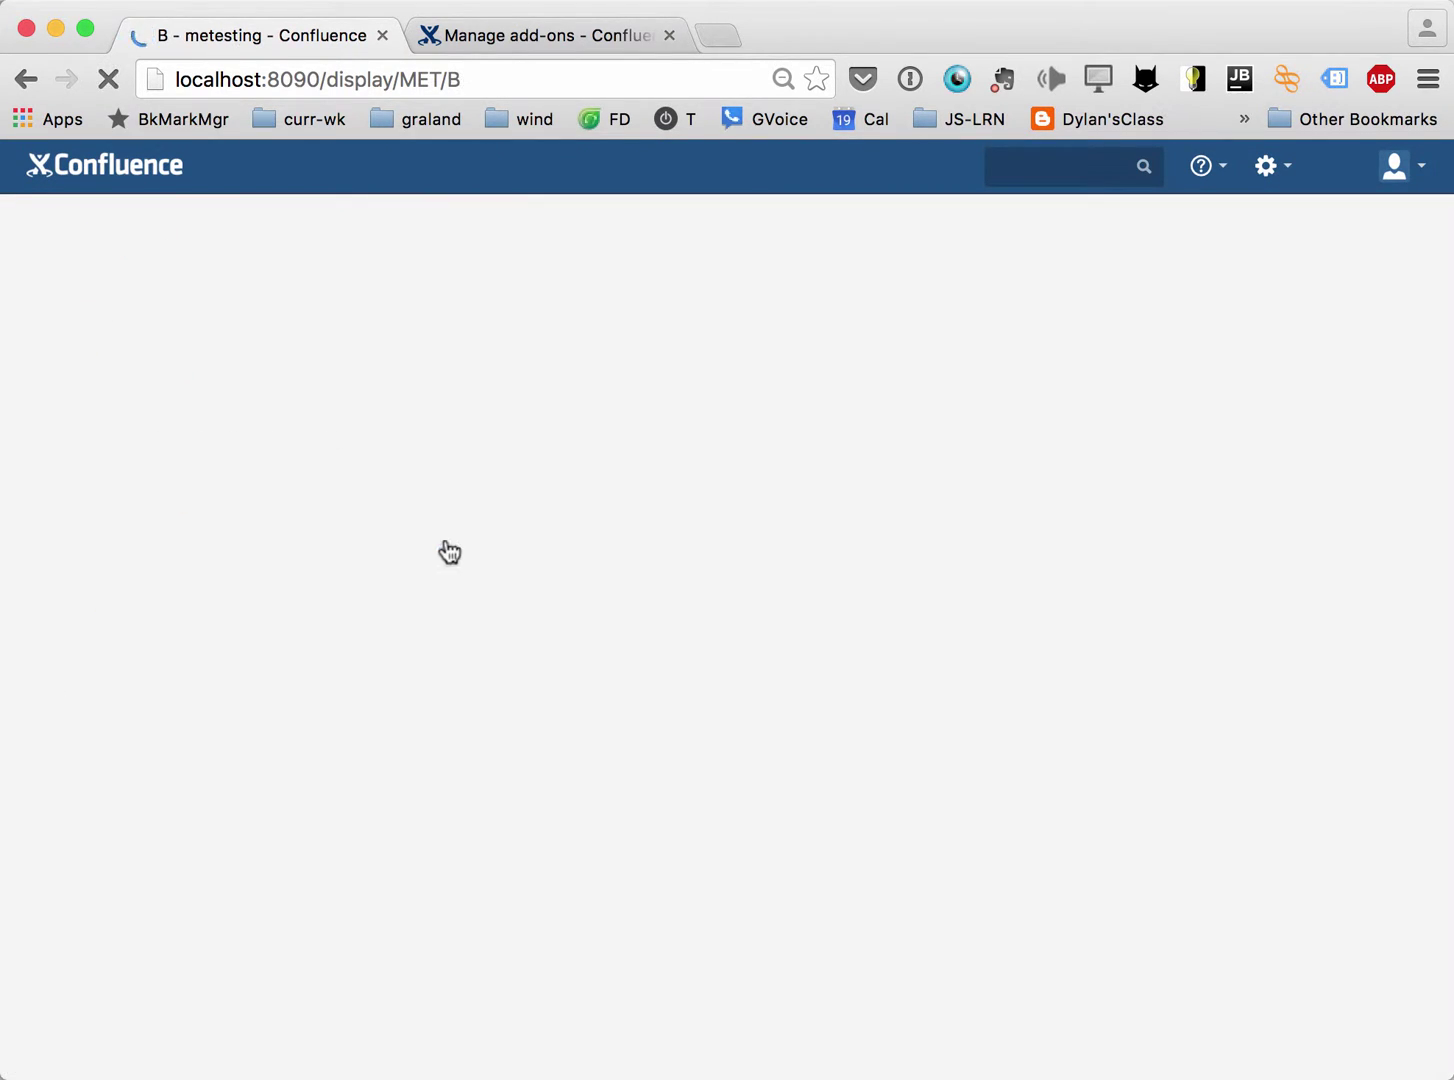
type("e")
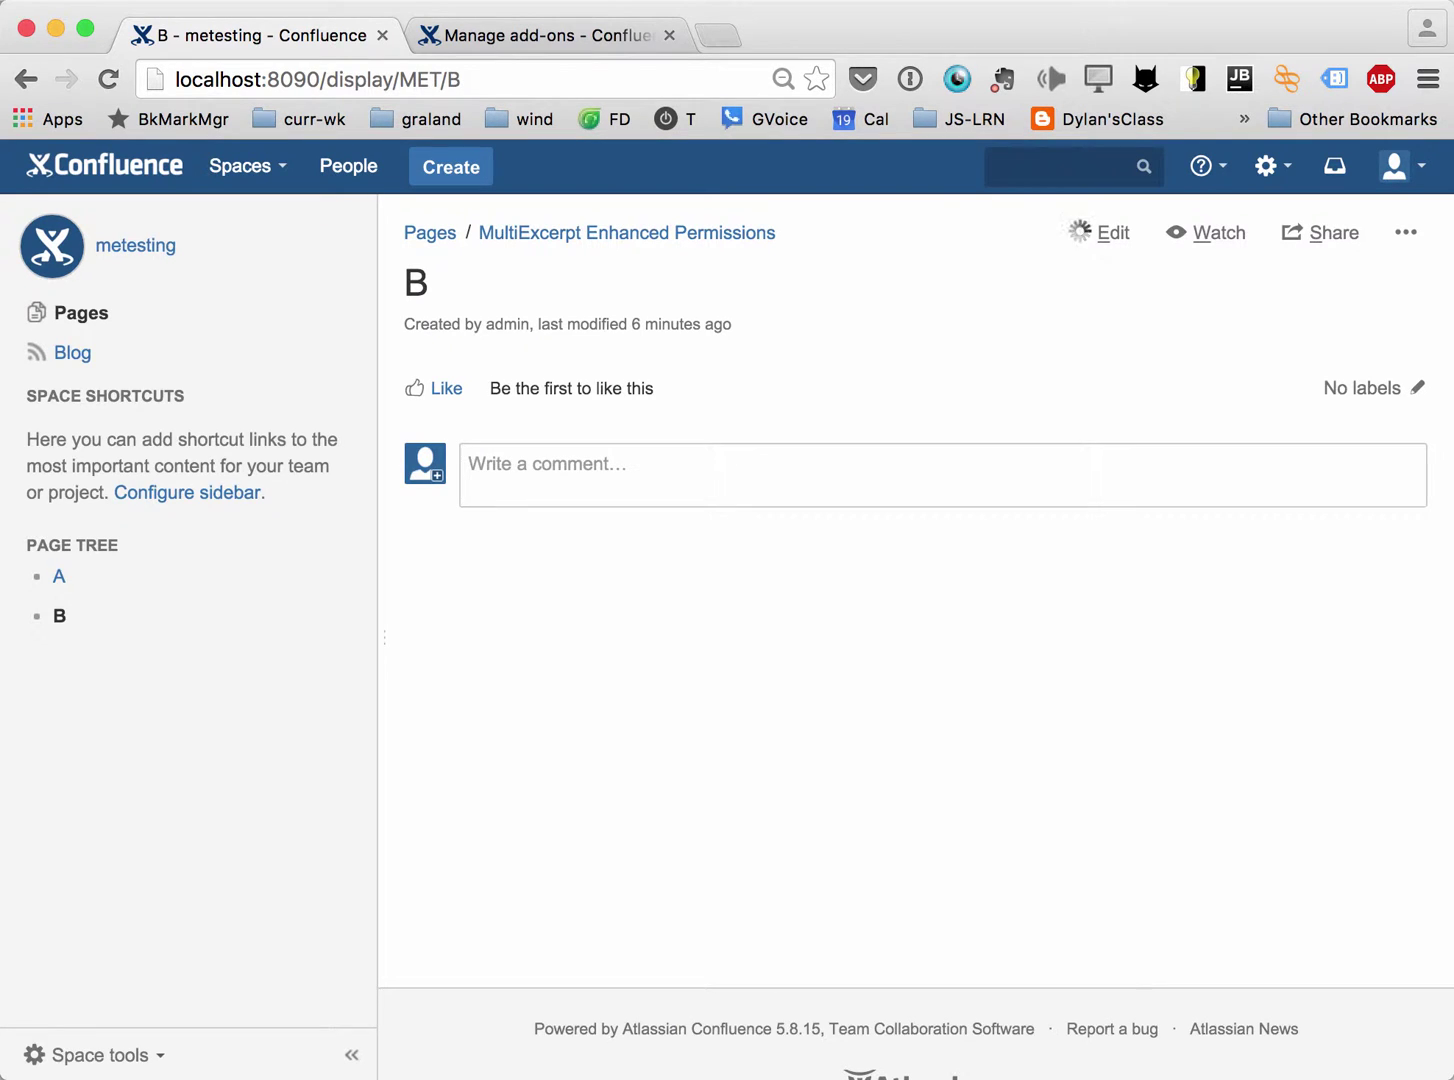
type("{mul")
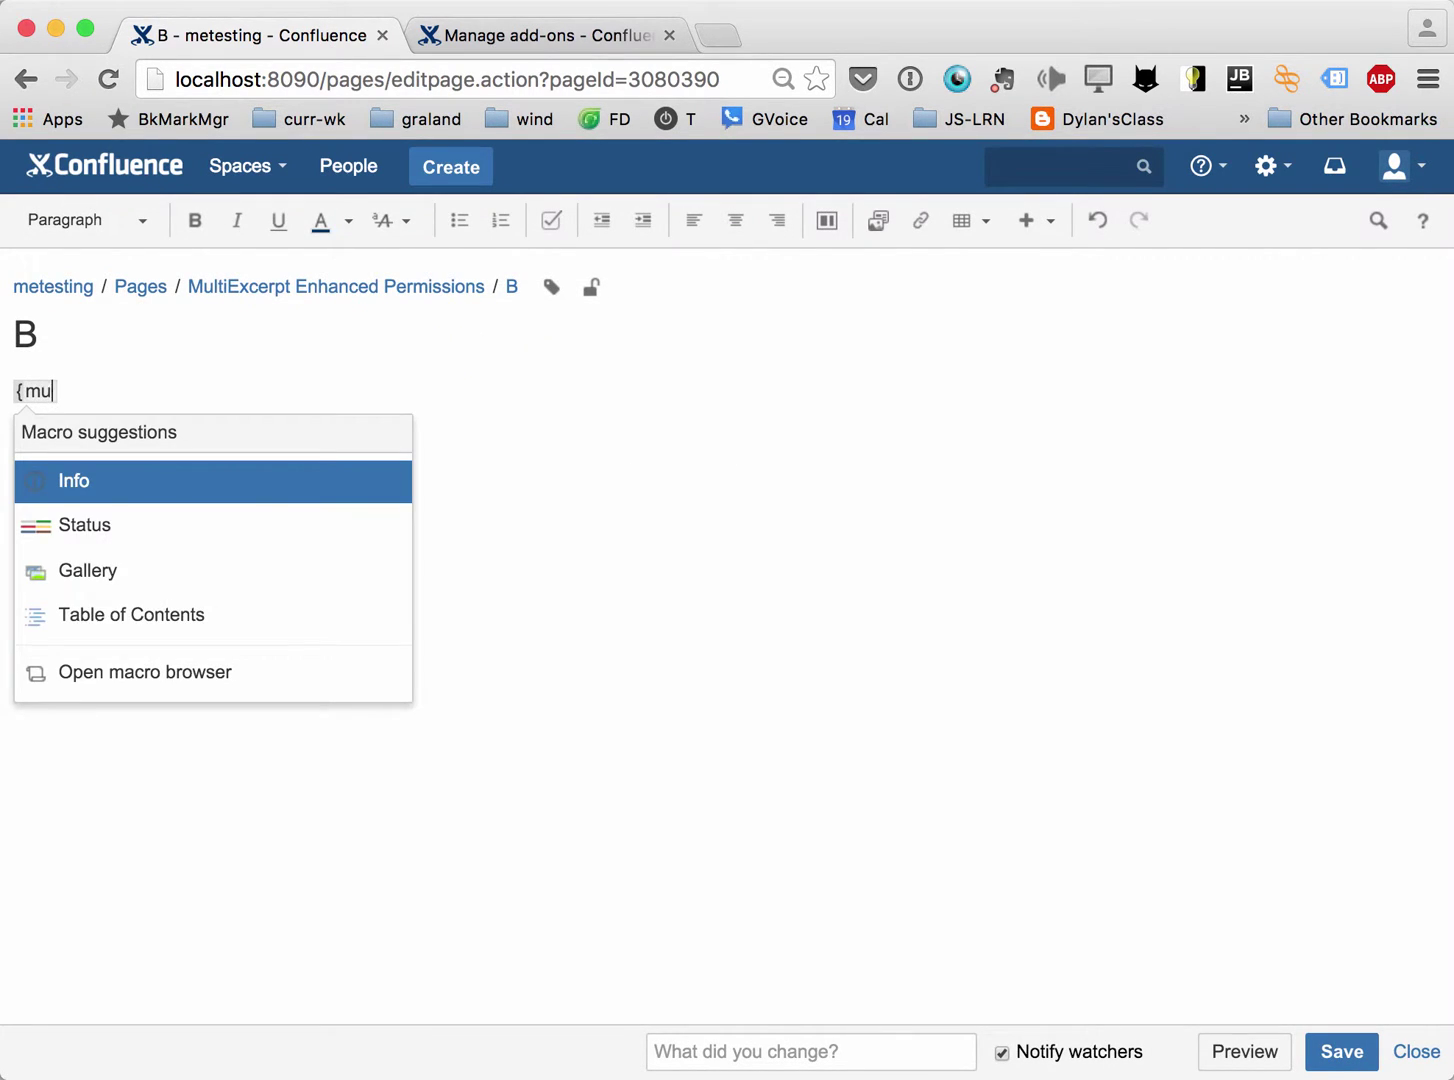
Include page A's excerpt 'test' in page B with Multiexcerpt include and save.
key("Down")
key("Down")
key("Return")
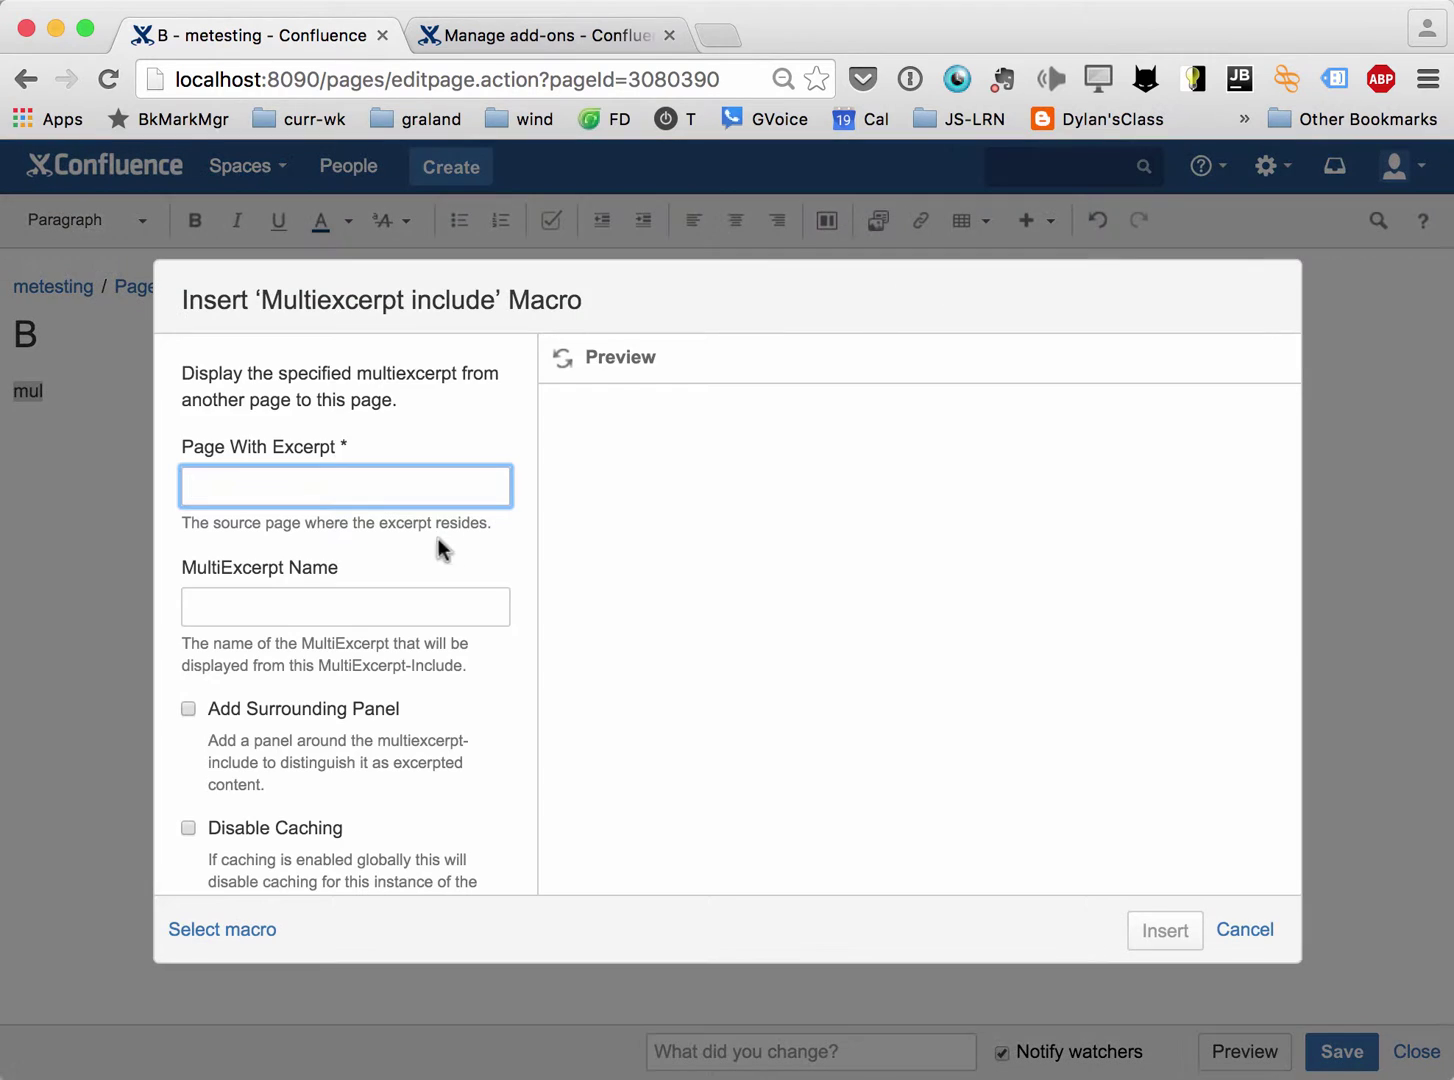
type("A")
left_click(345, 606)
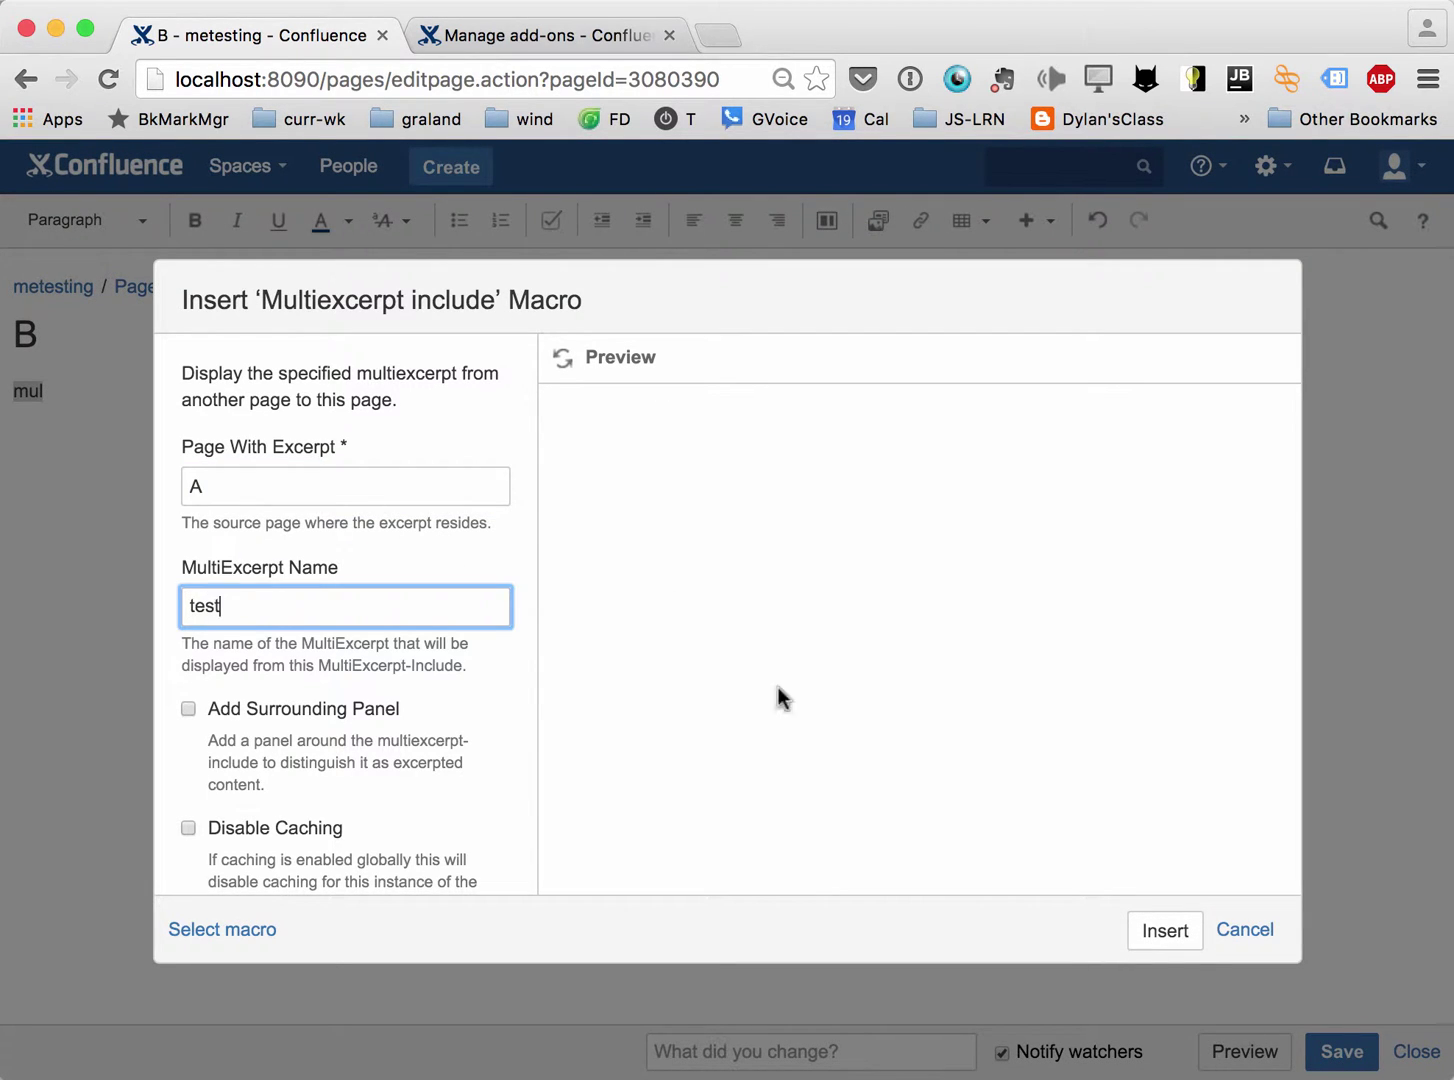
left_click(1162, 926)
key("super+s")
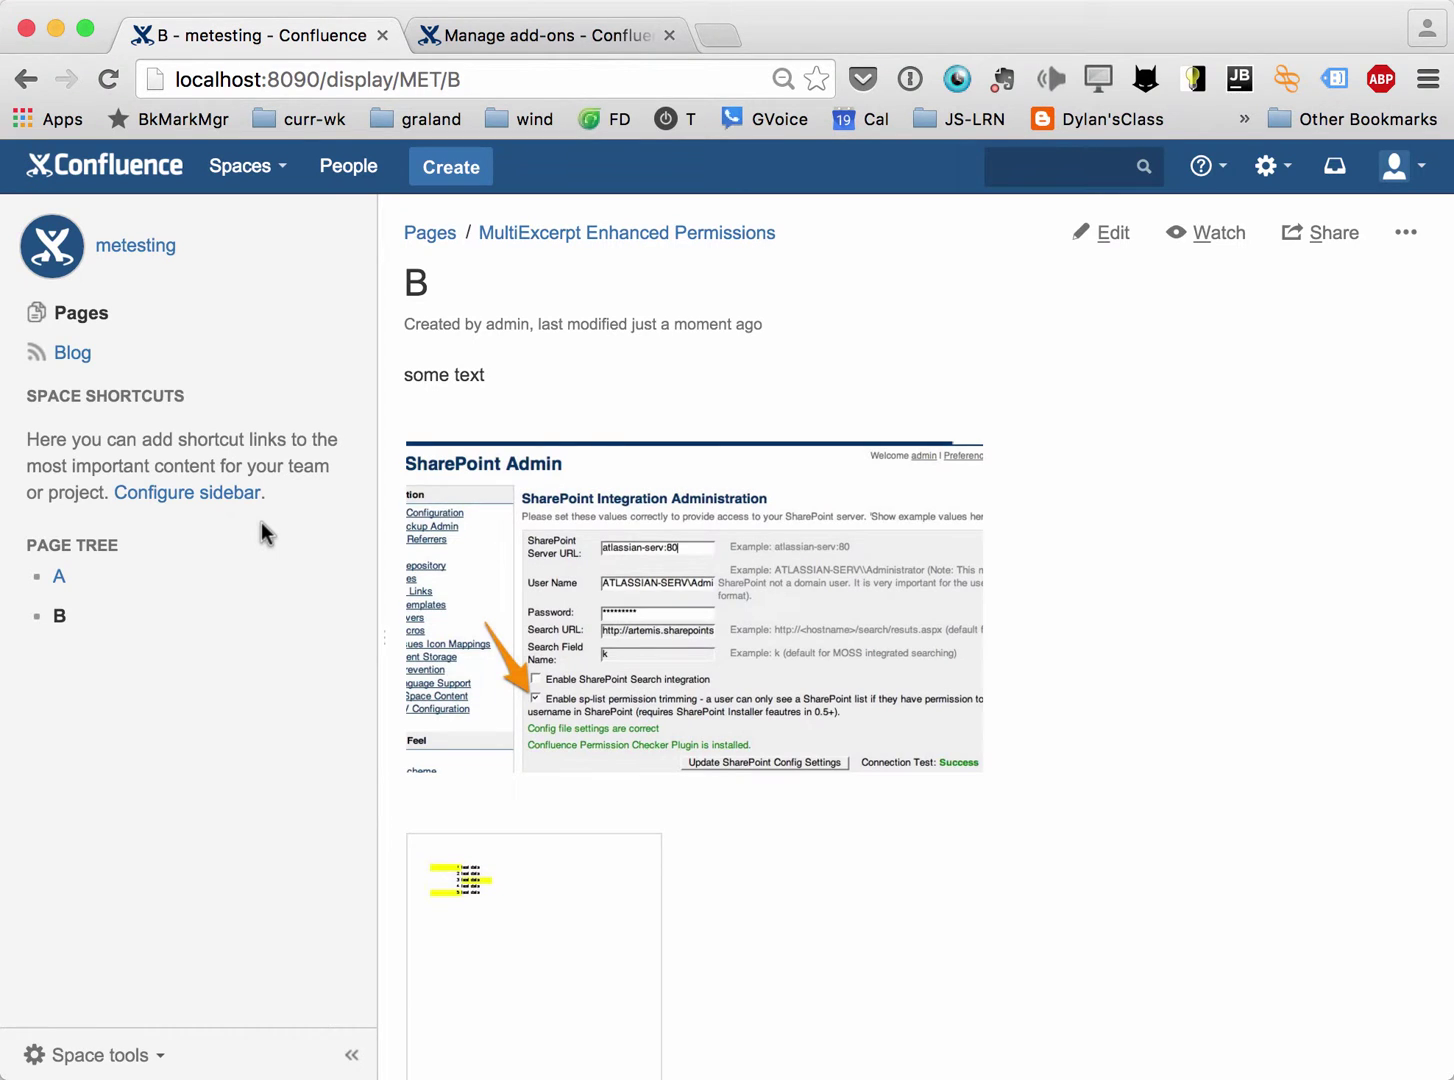
Load page B's address in a new private browsing window.
key("super+shift+n")
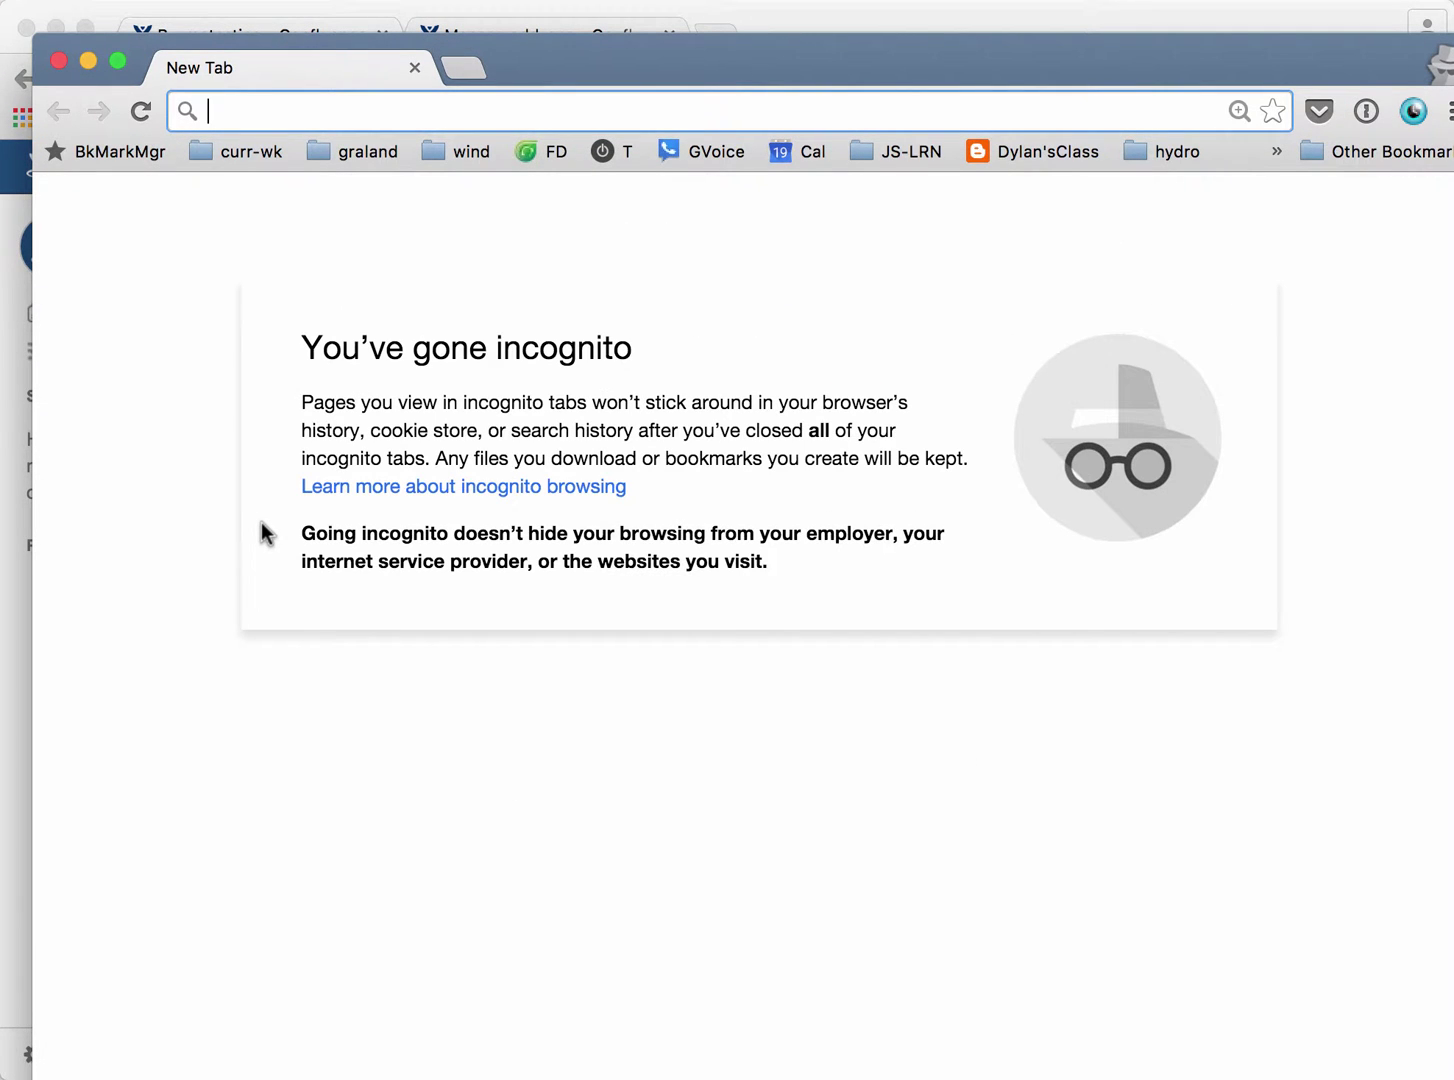
key("super+w")
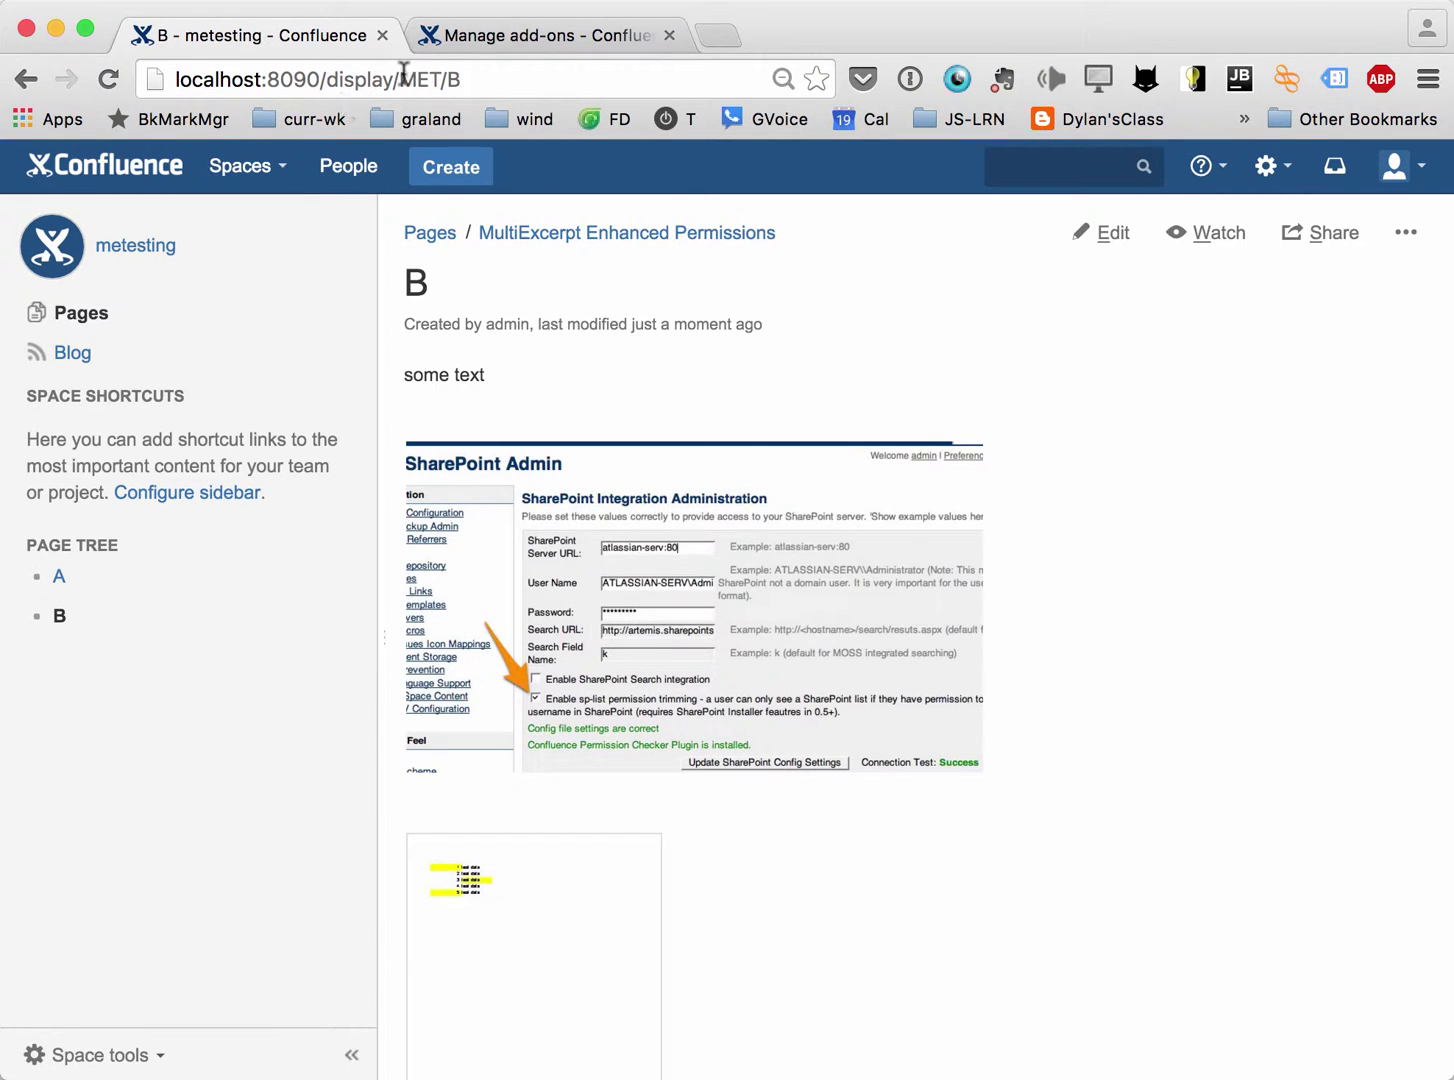
left_click(433, 79)
key("super+c")
key("super+shift+n")
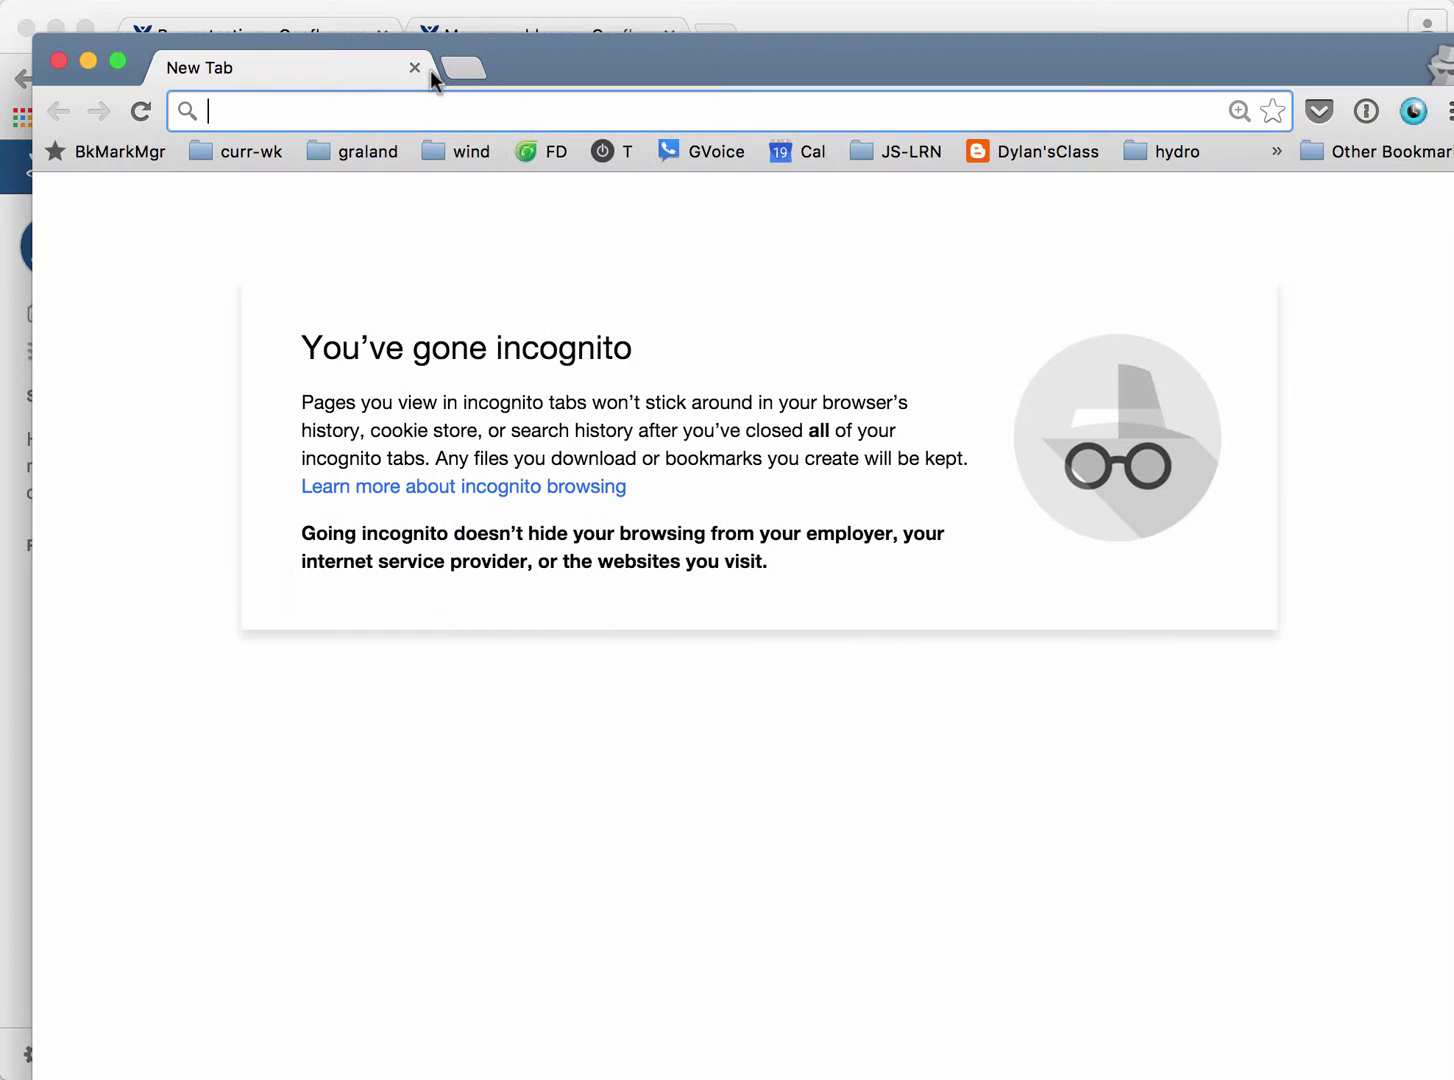
key("super+v")
key("Return")
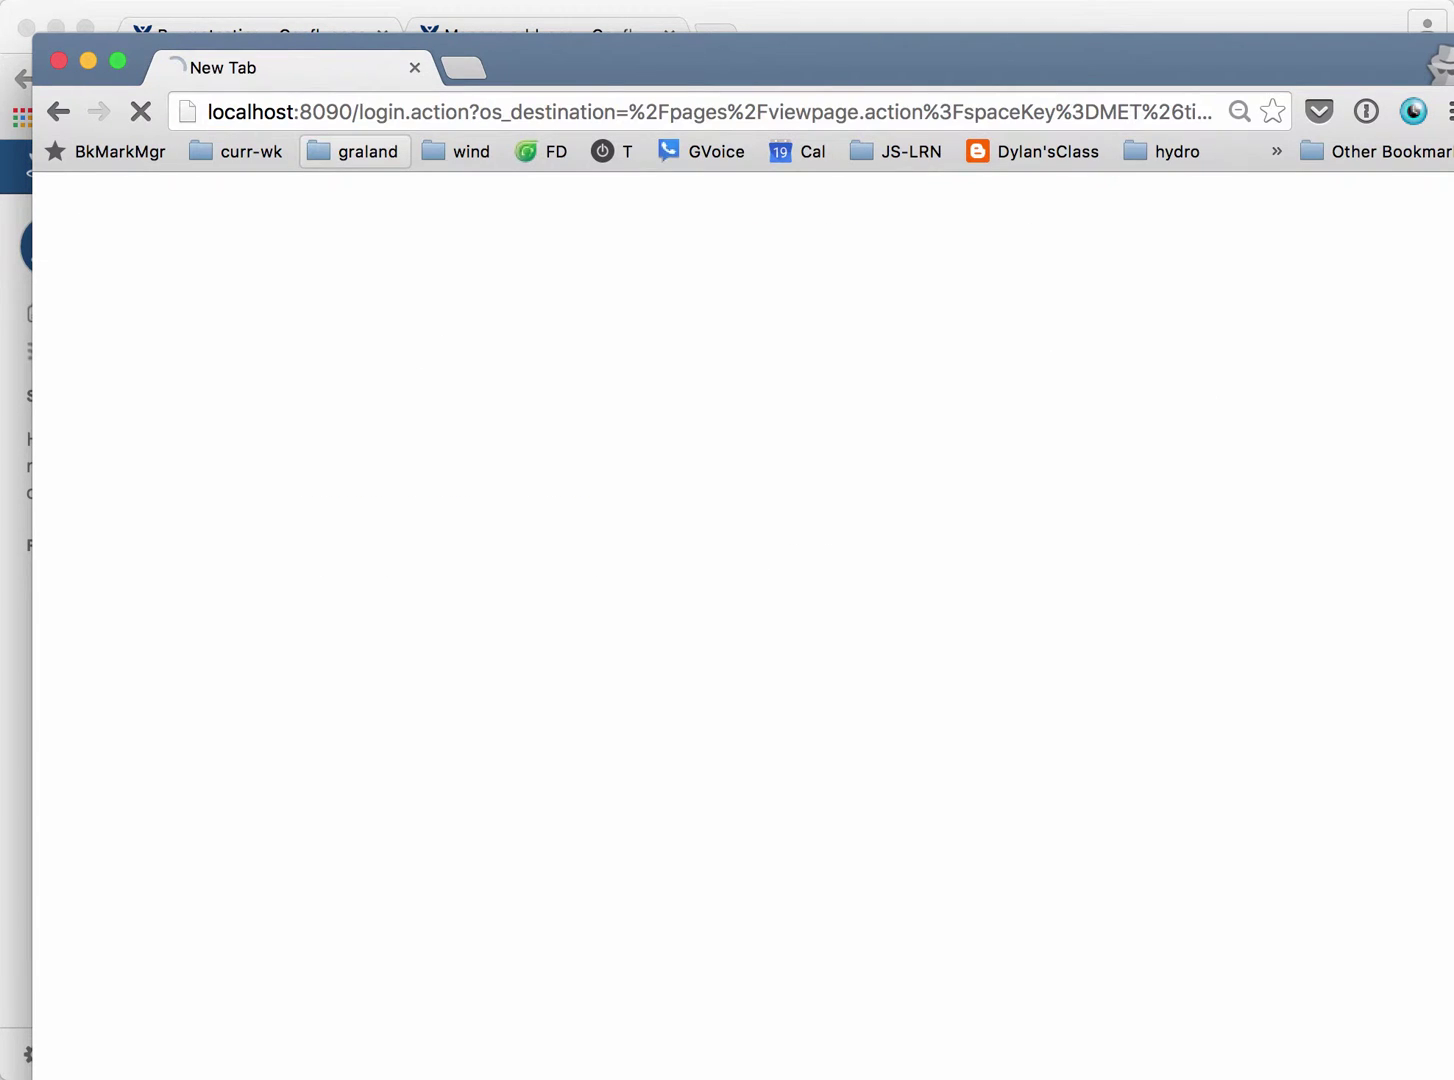
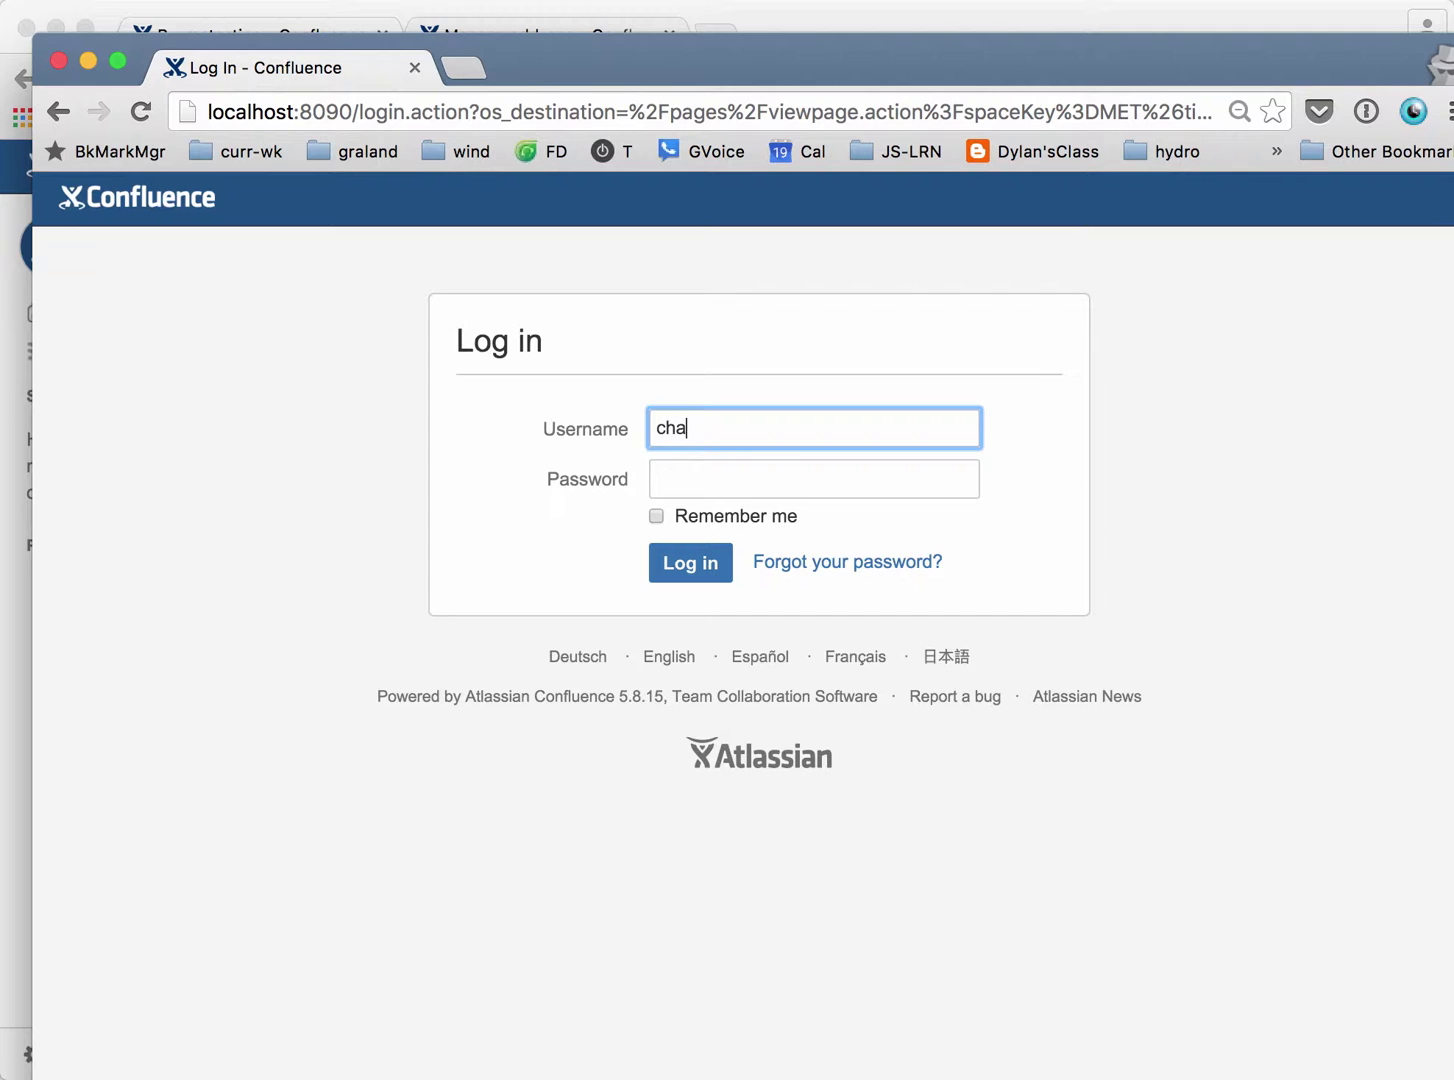
Log in there as the other user to view page B.
key("Tab")
key("Return")
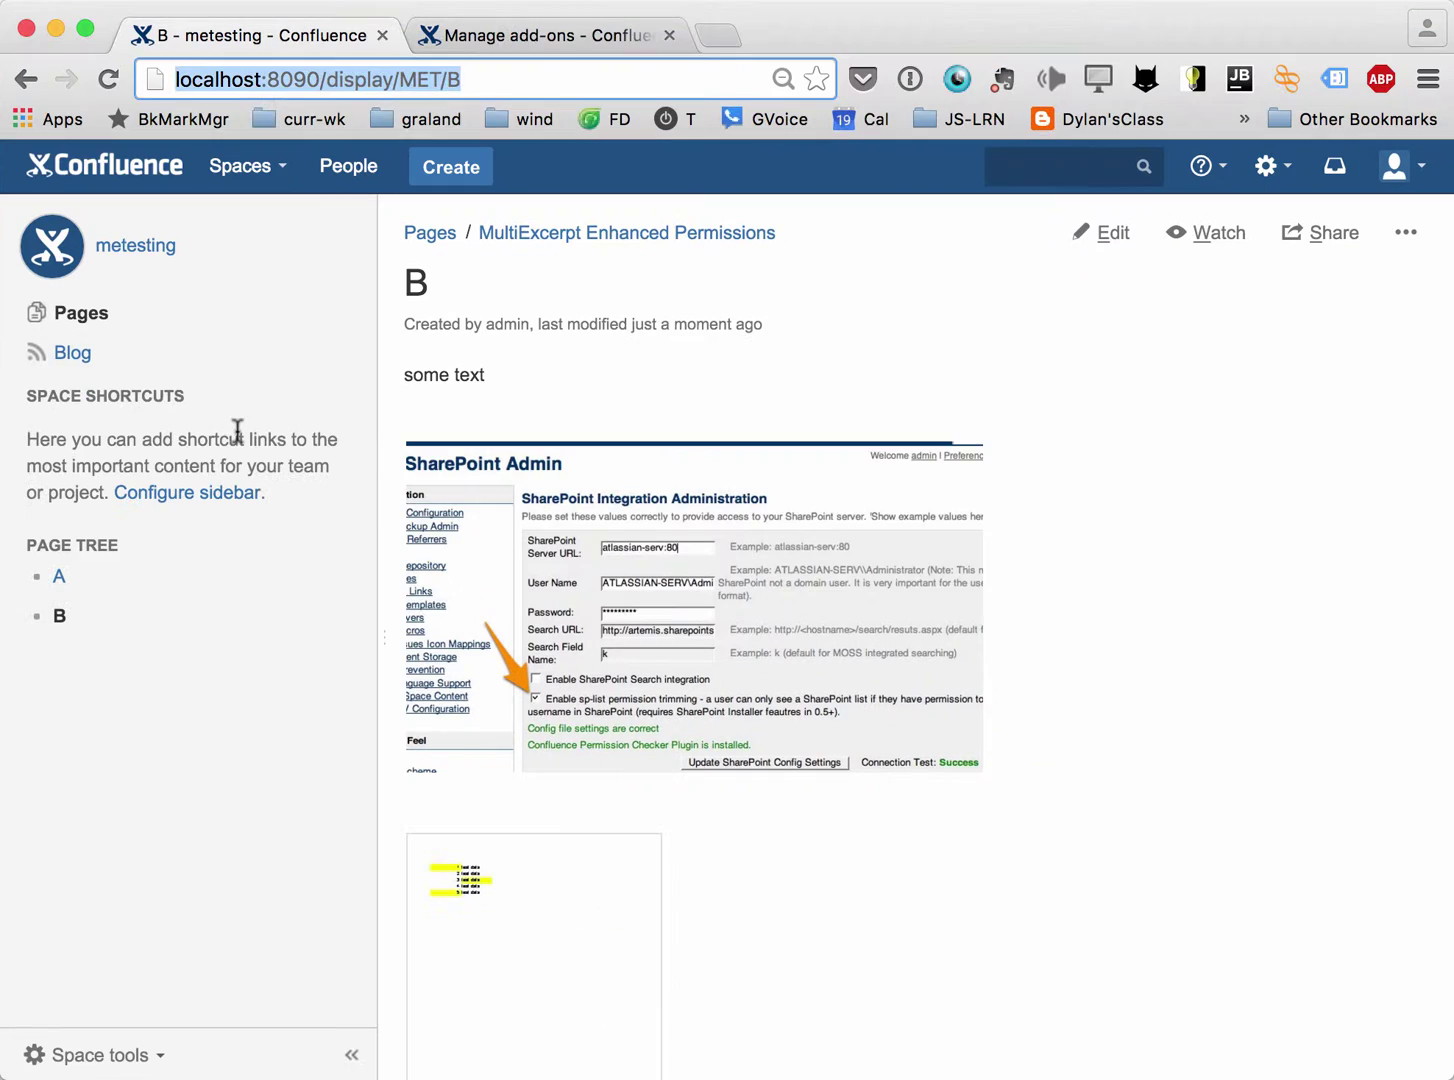
Back in the main window, open page A and start editing it.
left_click(55, 579)
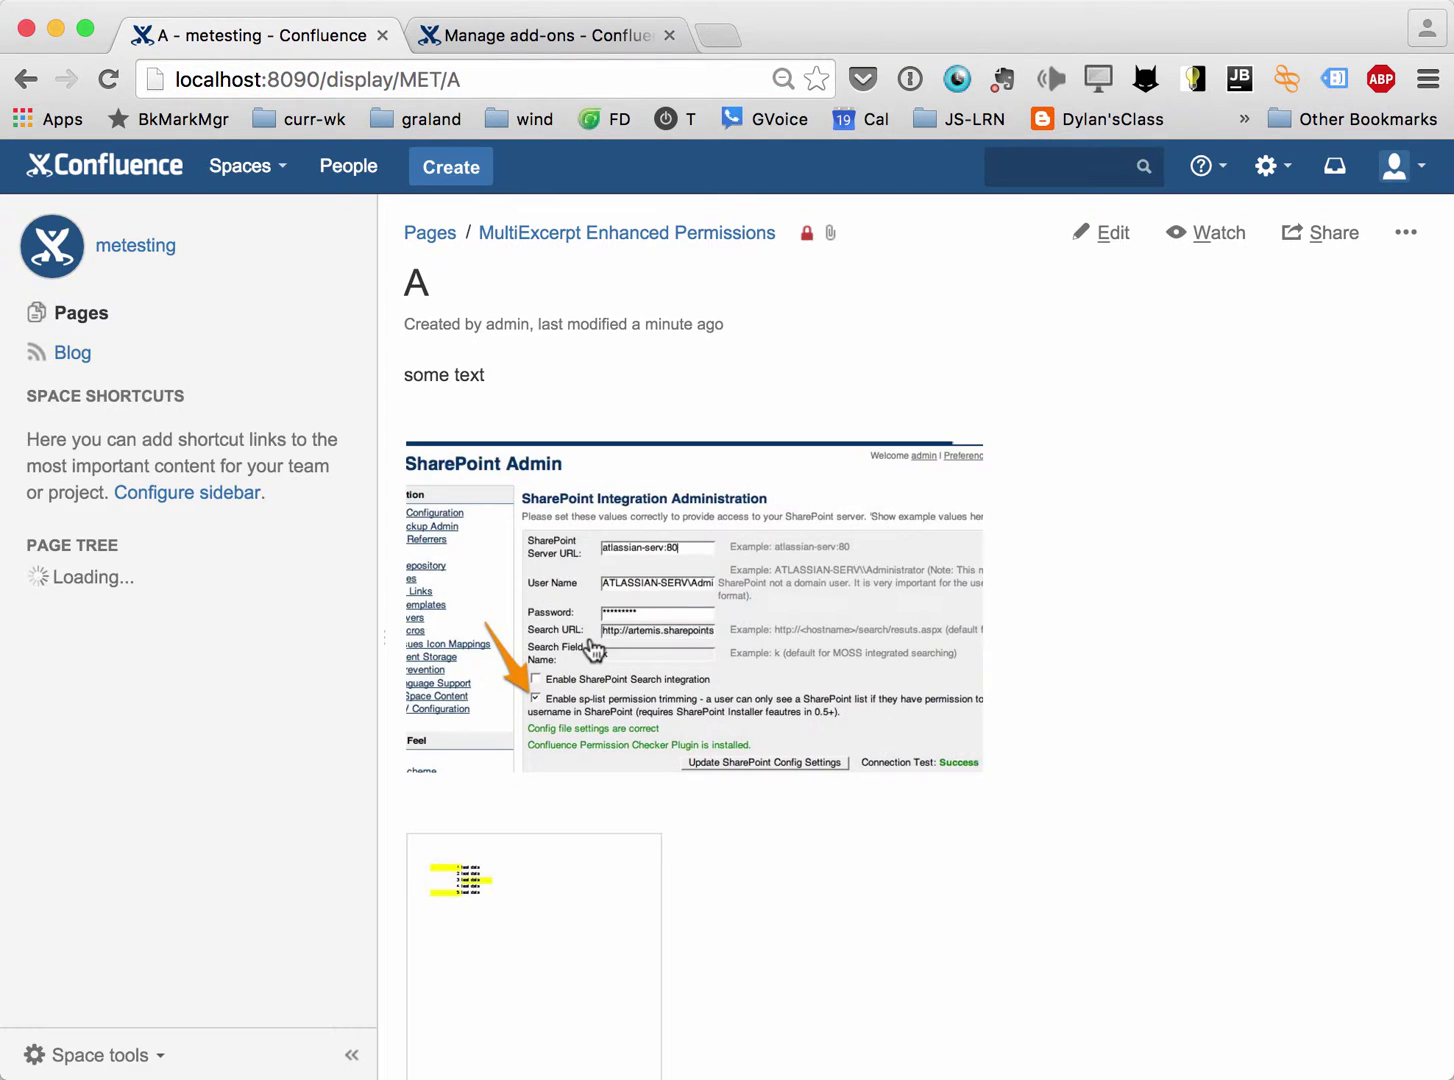
left_click(1085, 232)
Remove the allowed user from excerpt 'test' settings and save page A.
left_click(165, 429)
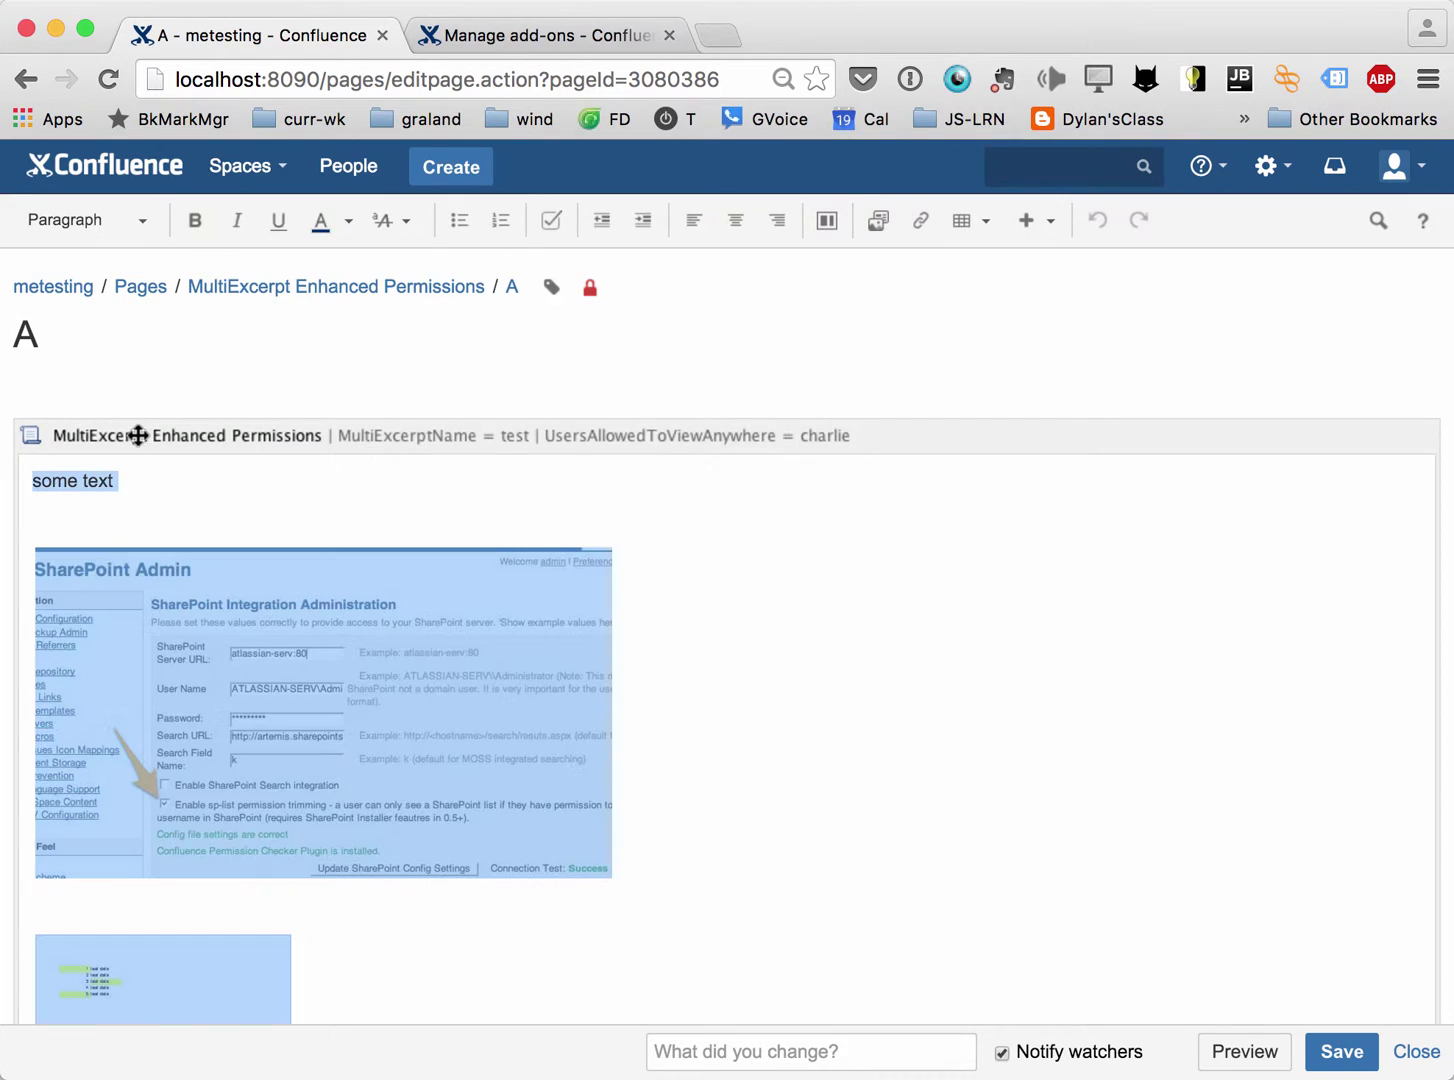
left_click(61, 371)
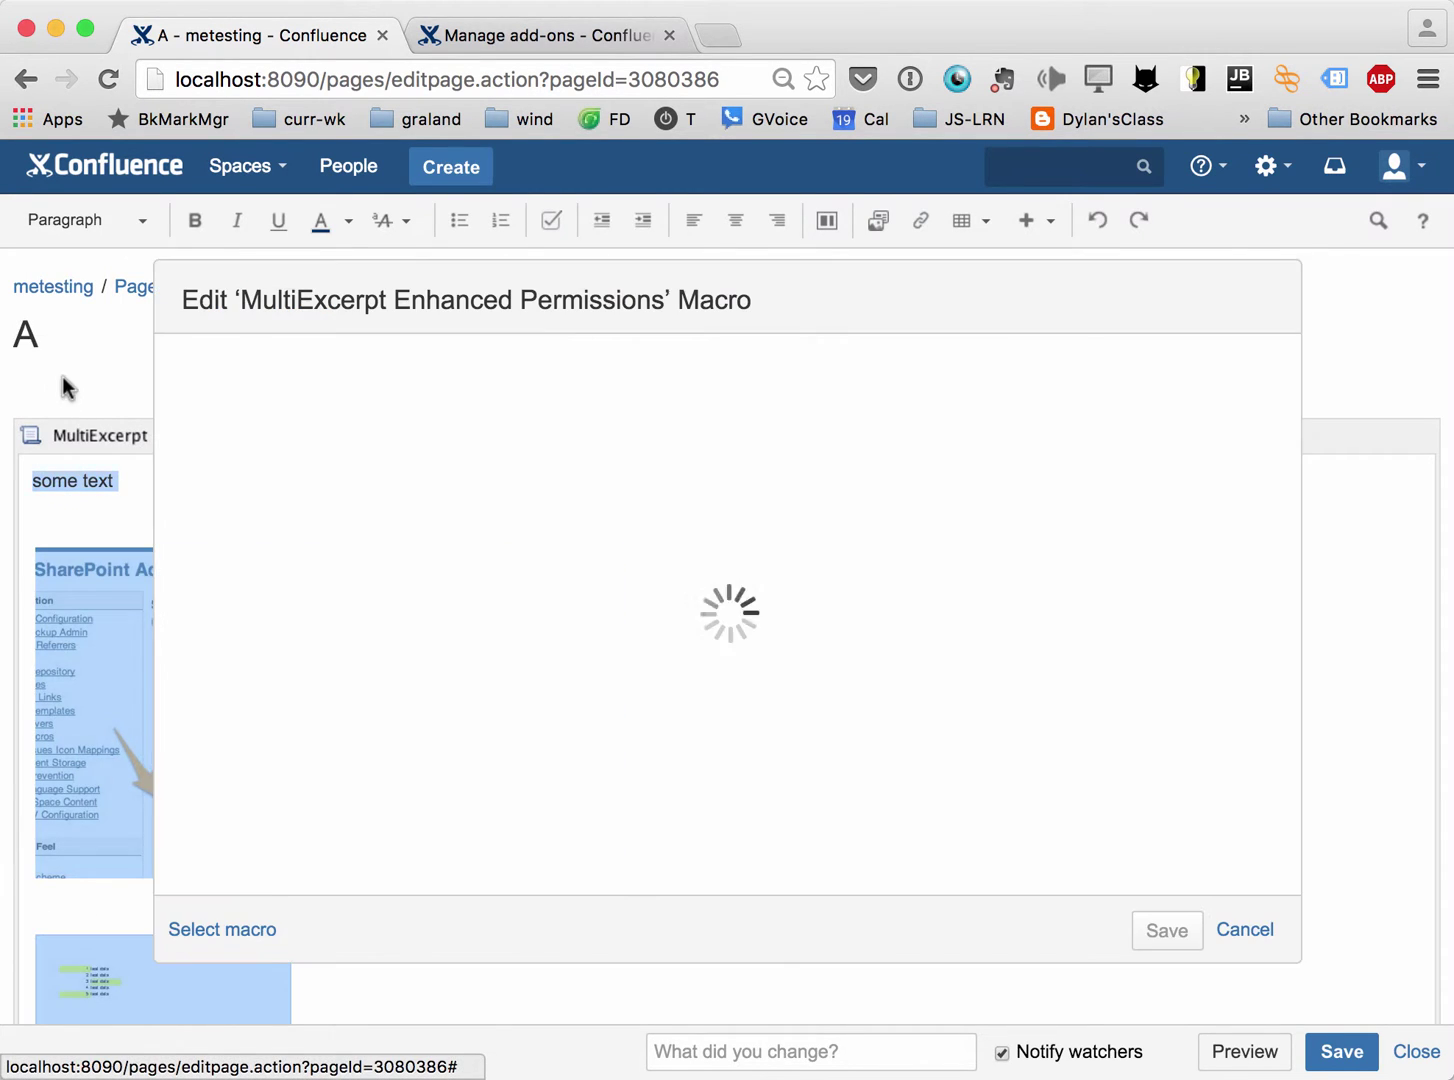
scroll(314, 757, "down", 3)
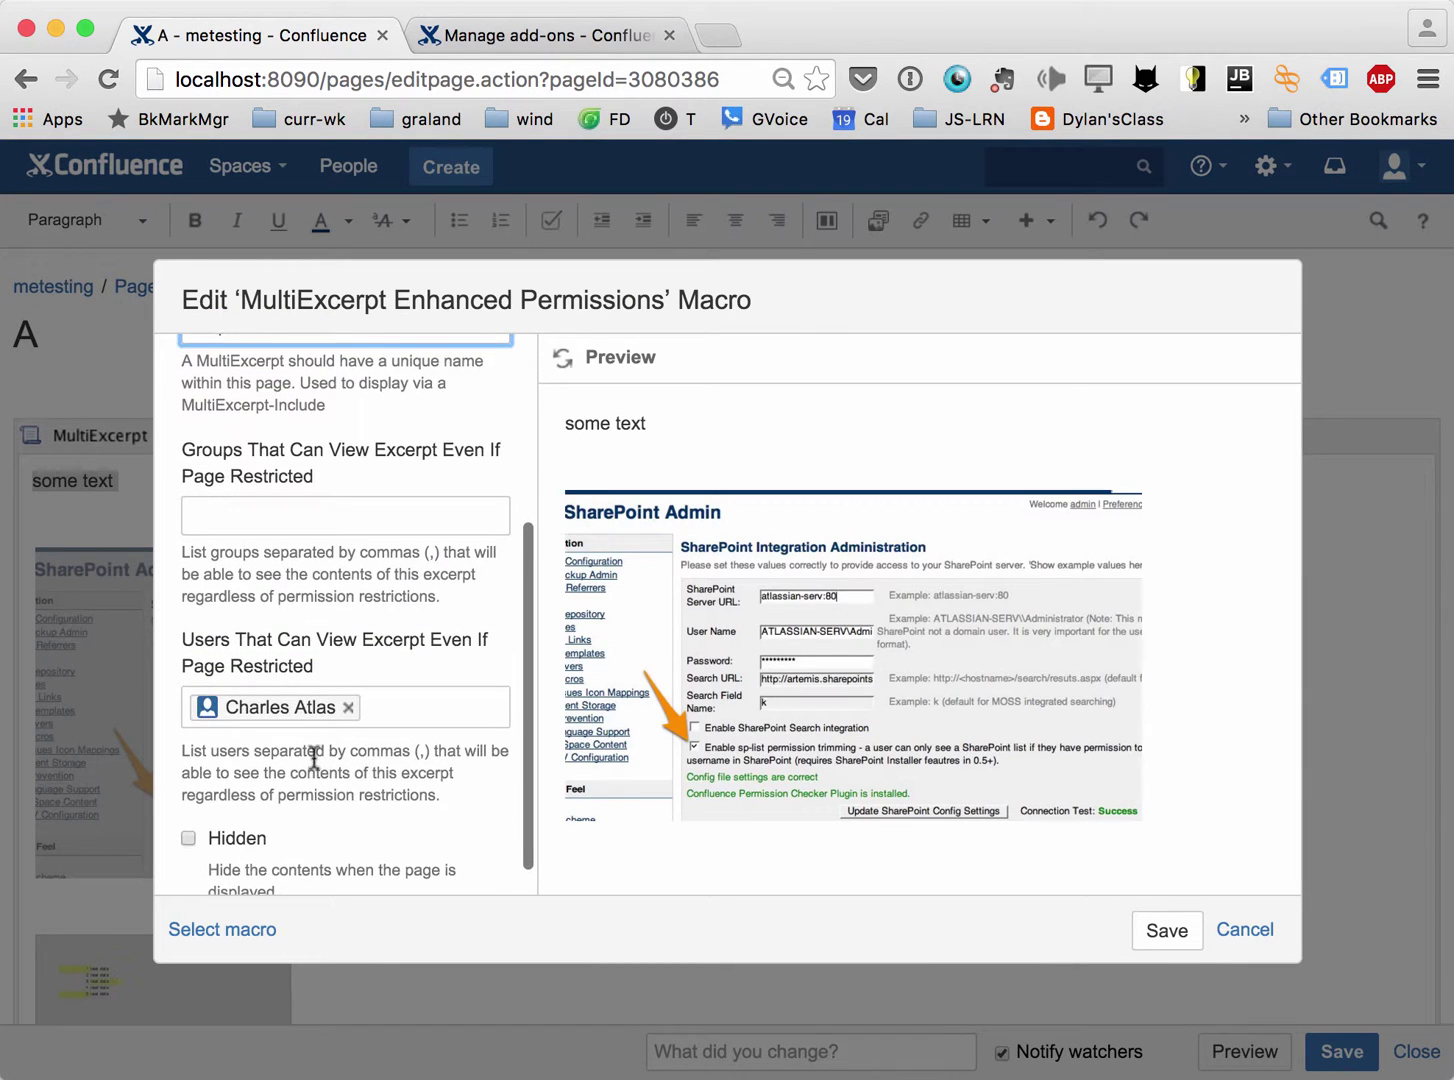
left_click(348, 707)
left_click(1164, 930)
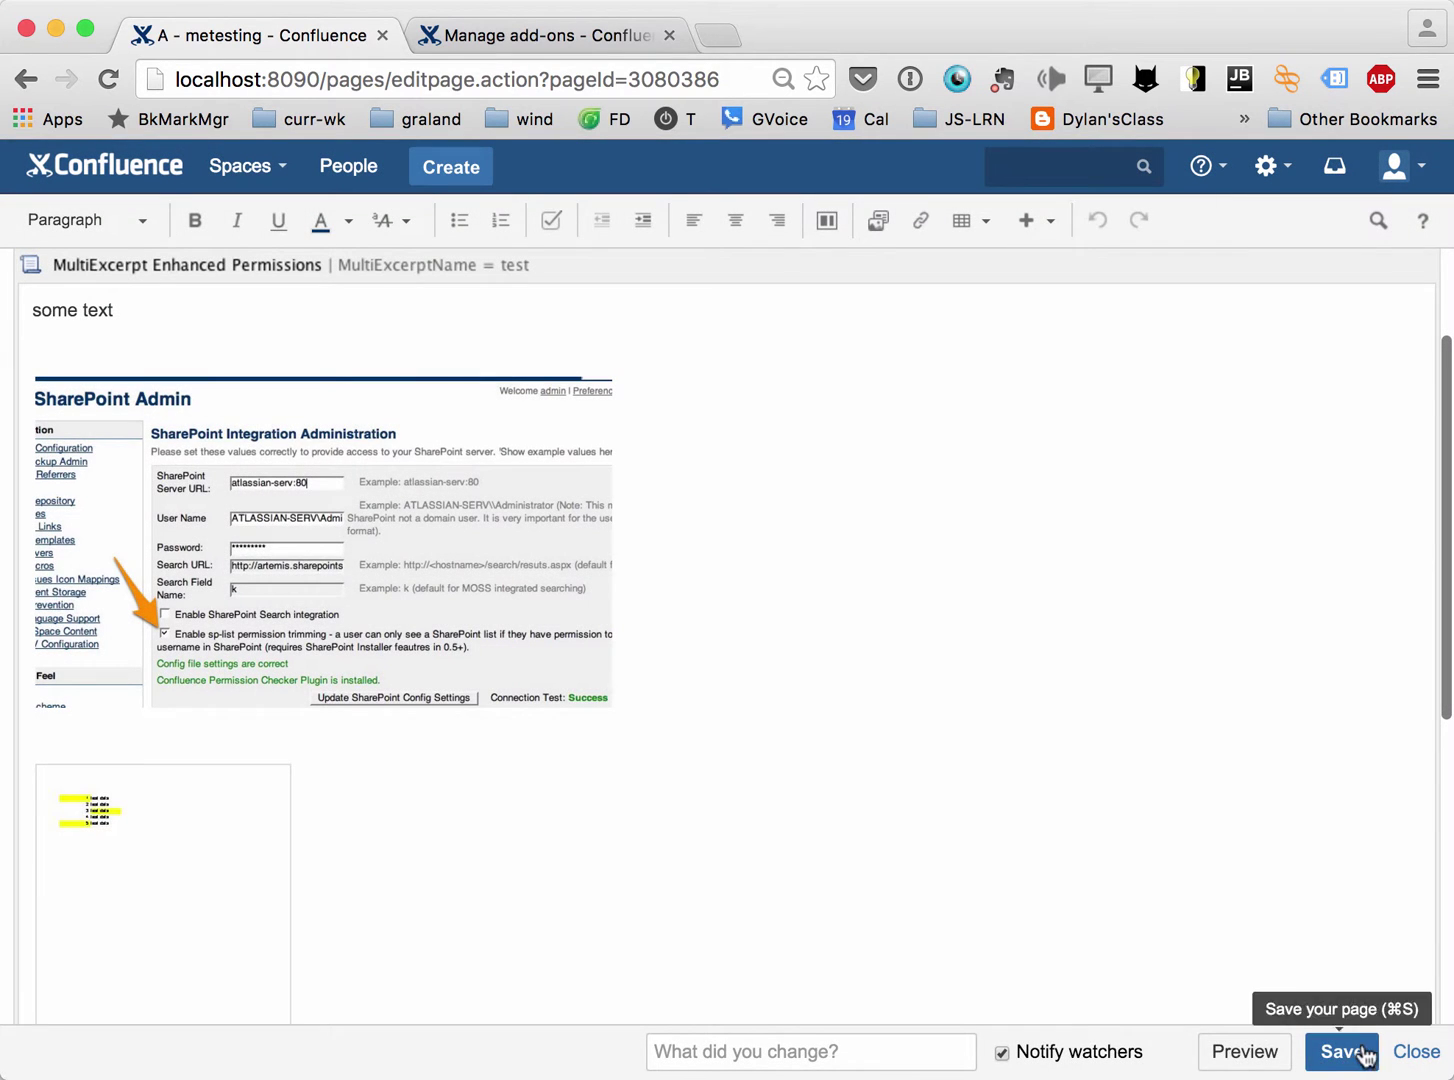
left_click(1340, 1051)
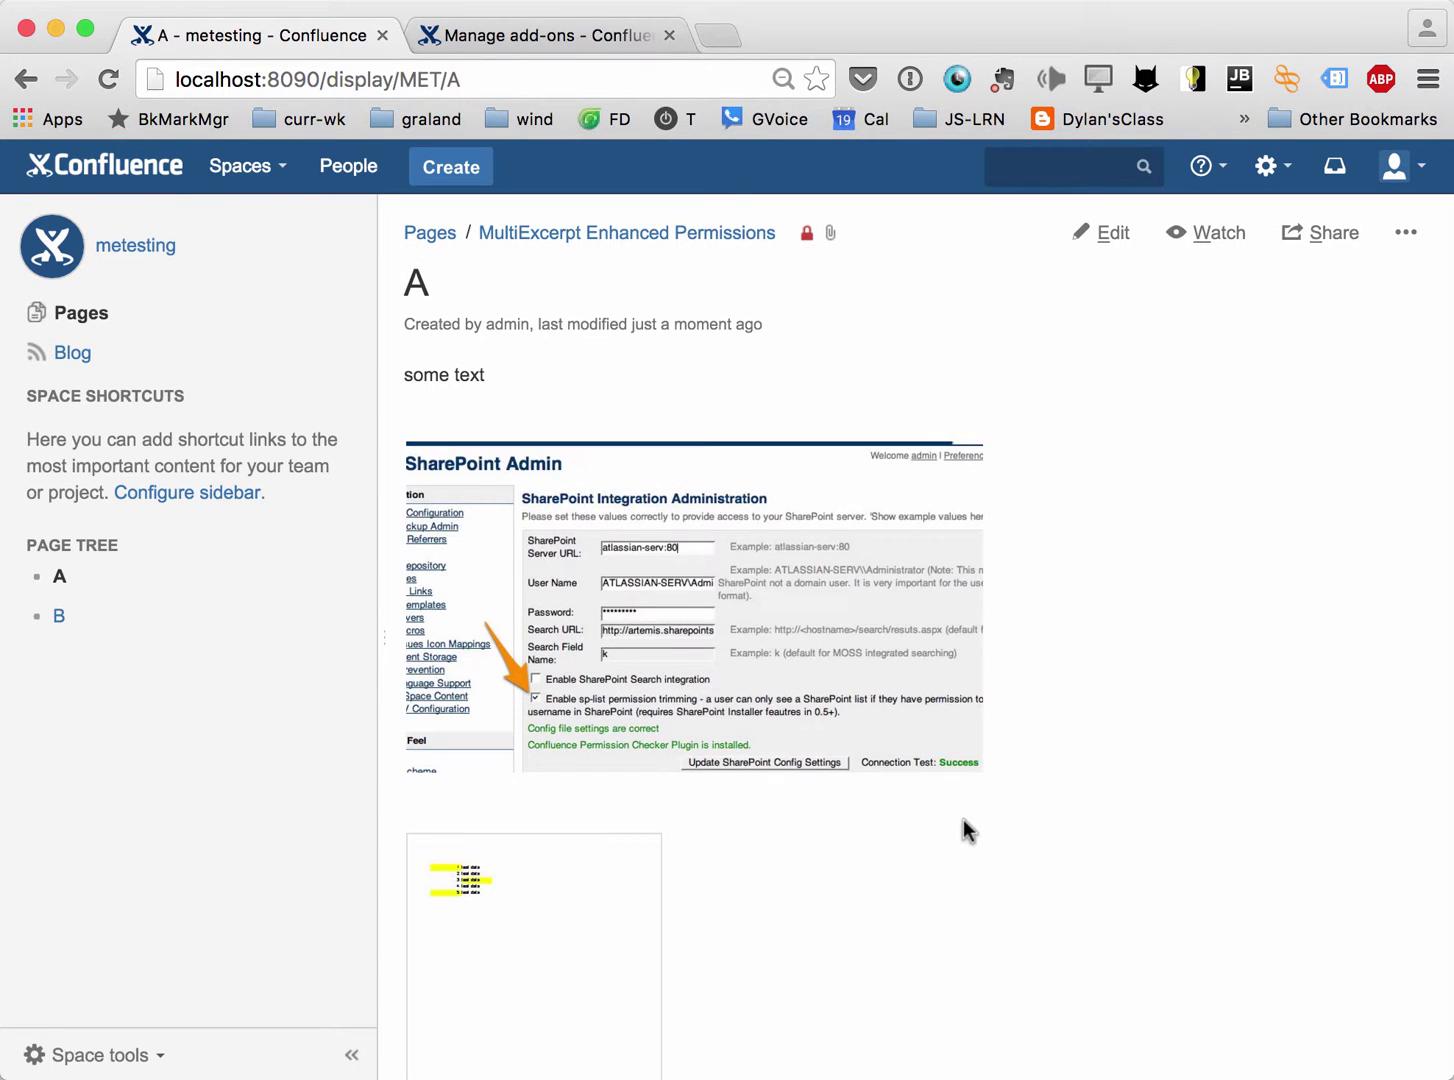
key("super+grave")
Reload page B as the other user, then resume editing page A.
key("super+r")
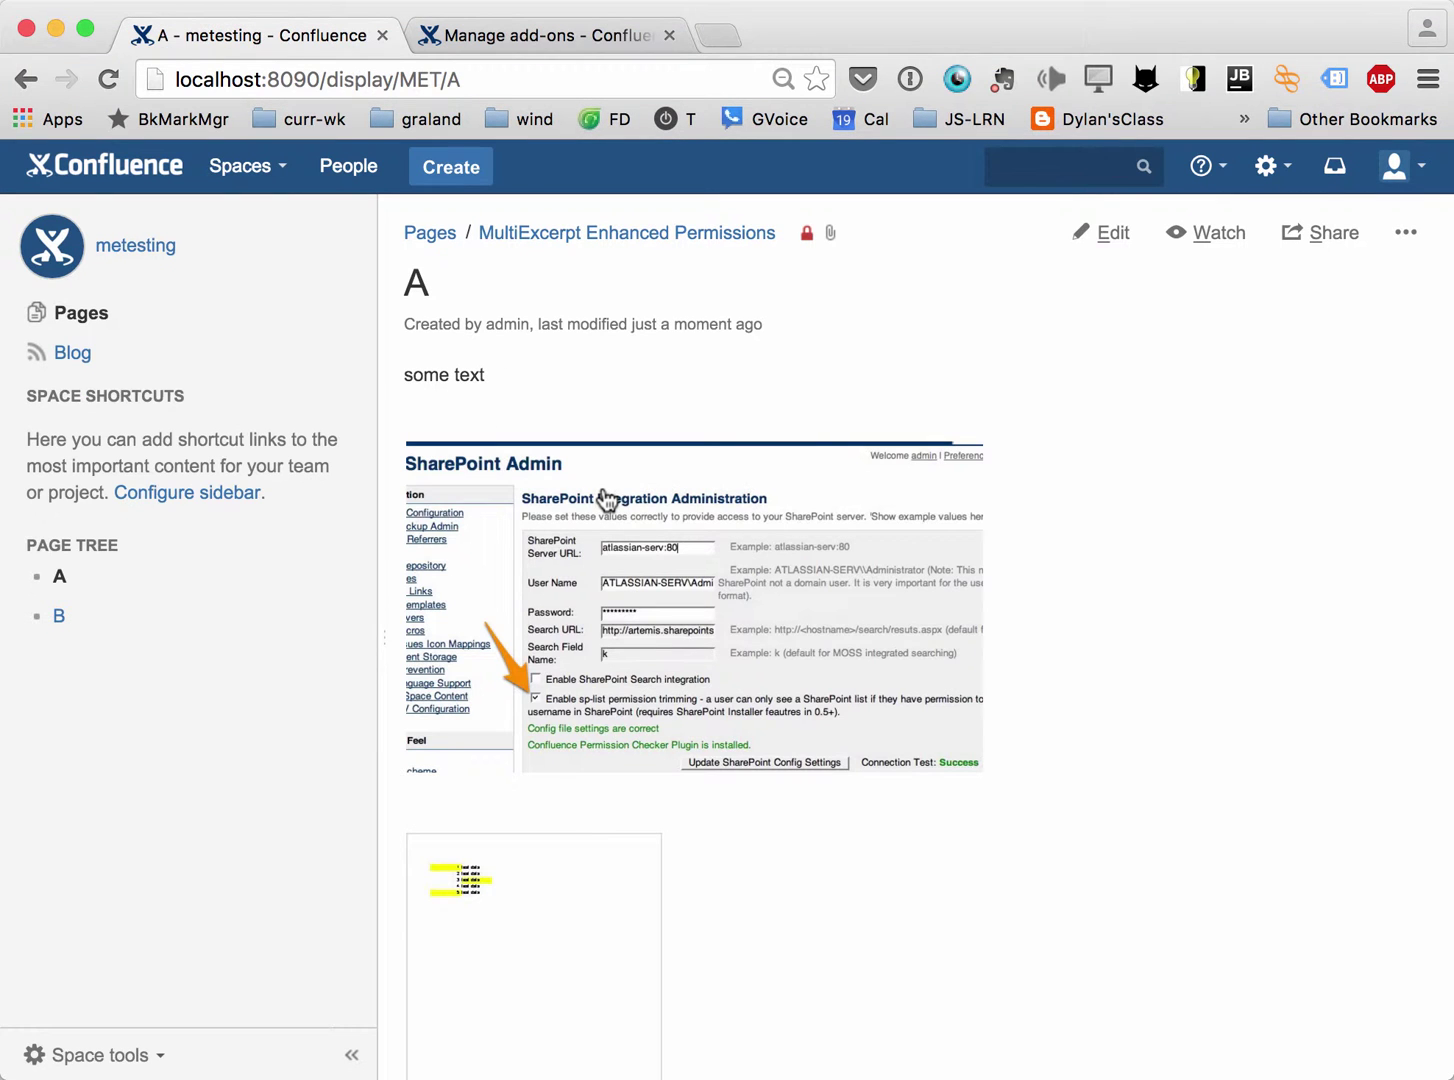
key("e")
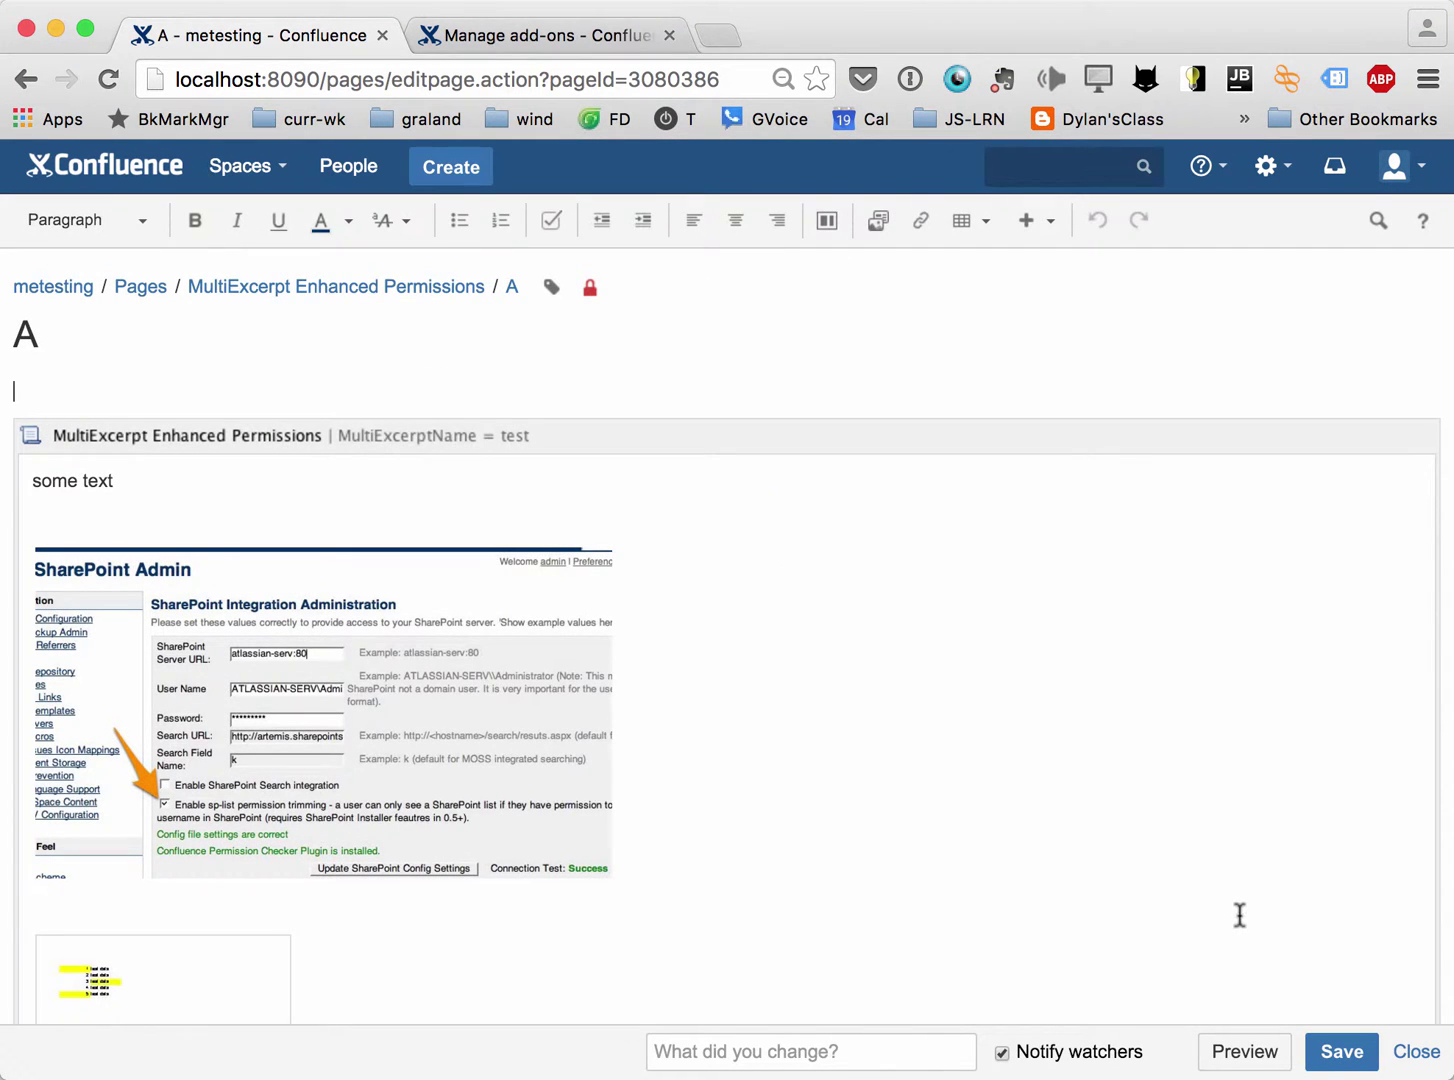
Let the confluence-users group view excerpt 'test' and save page A.
left_click(40, 434)
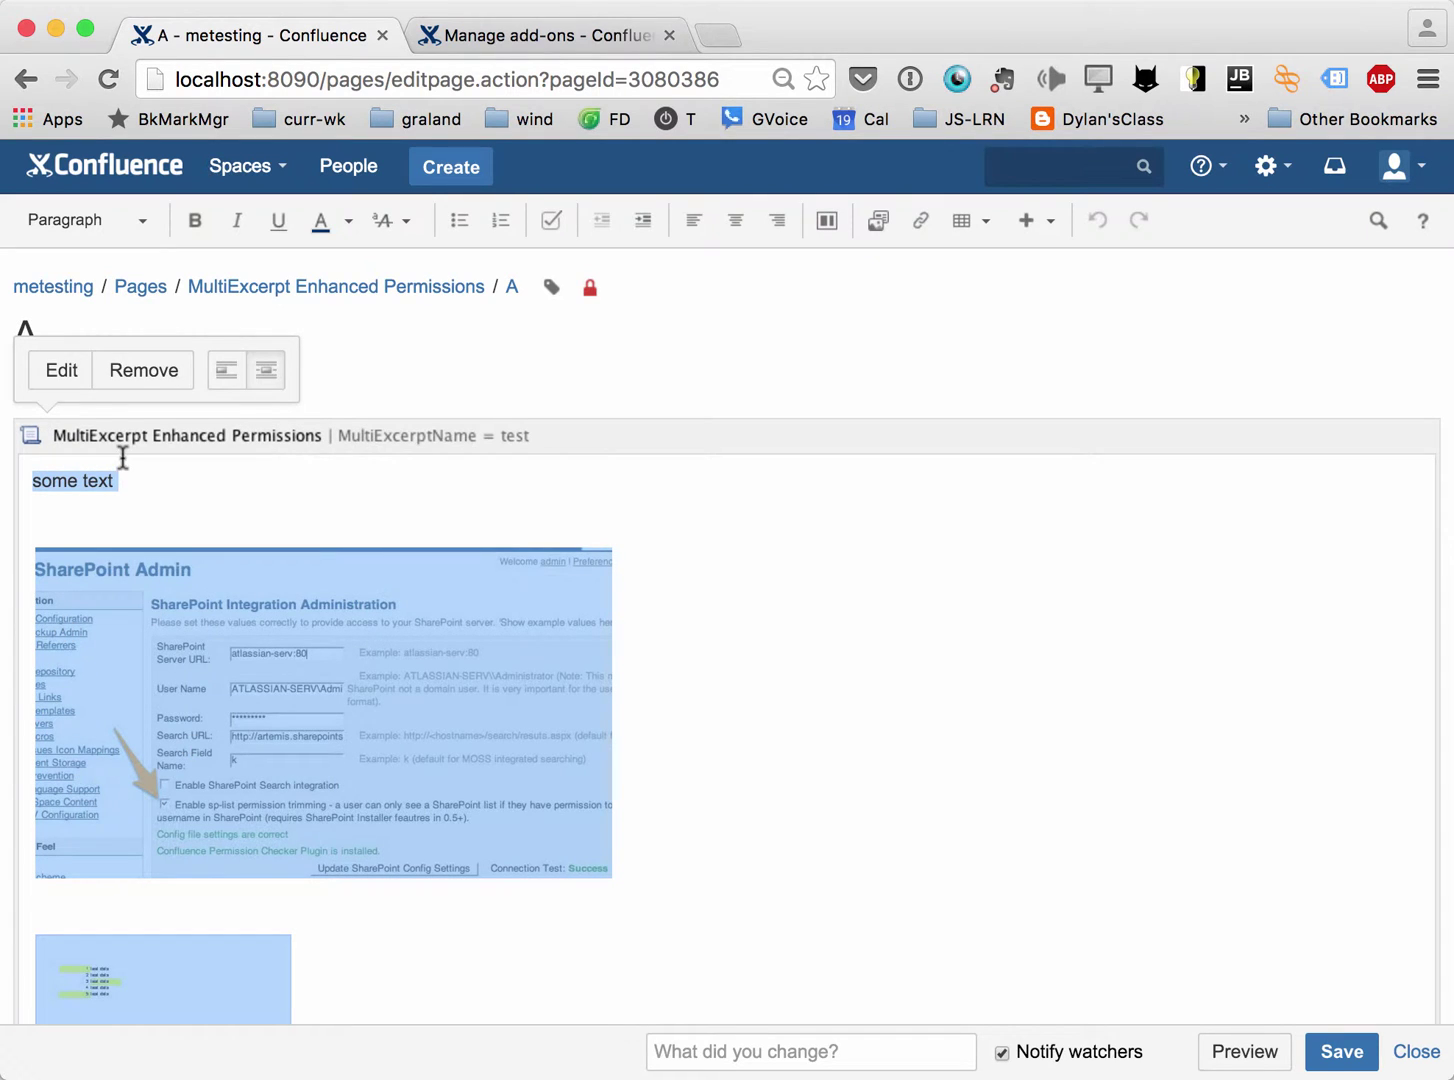
left_click(62, 372)
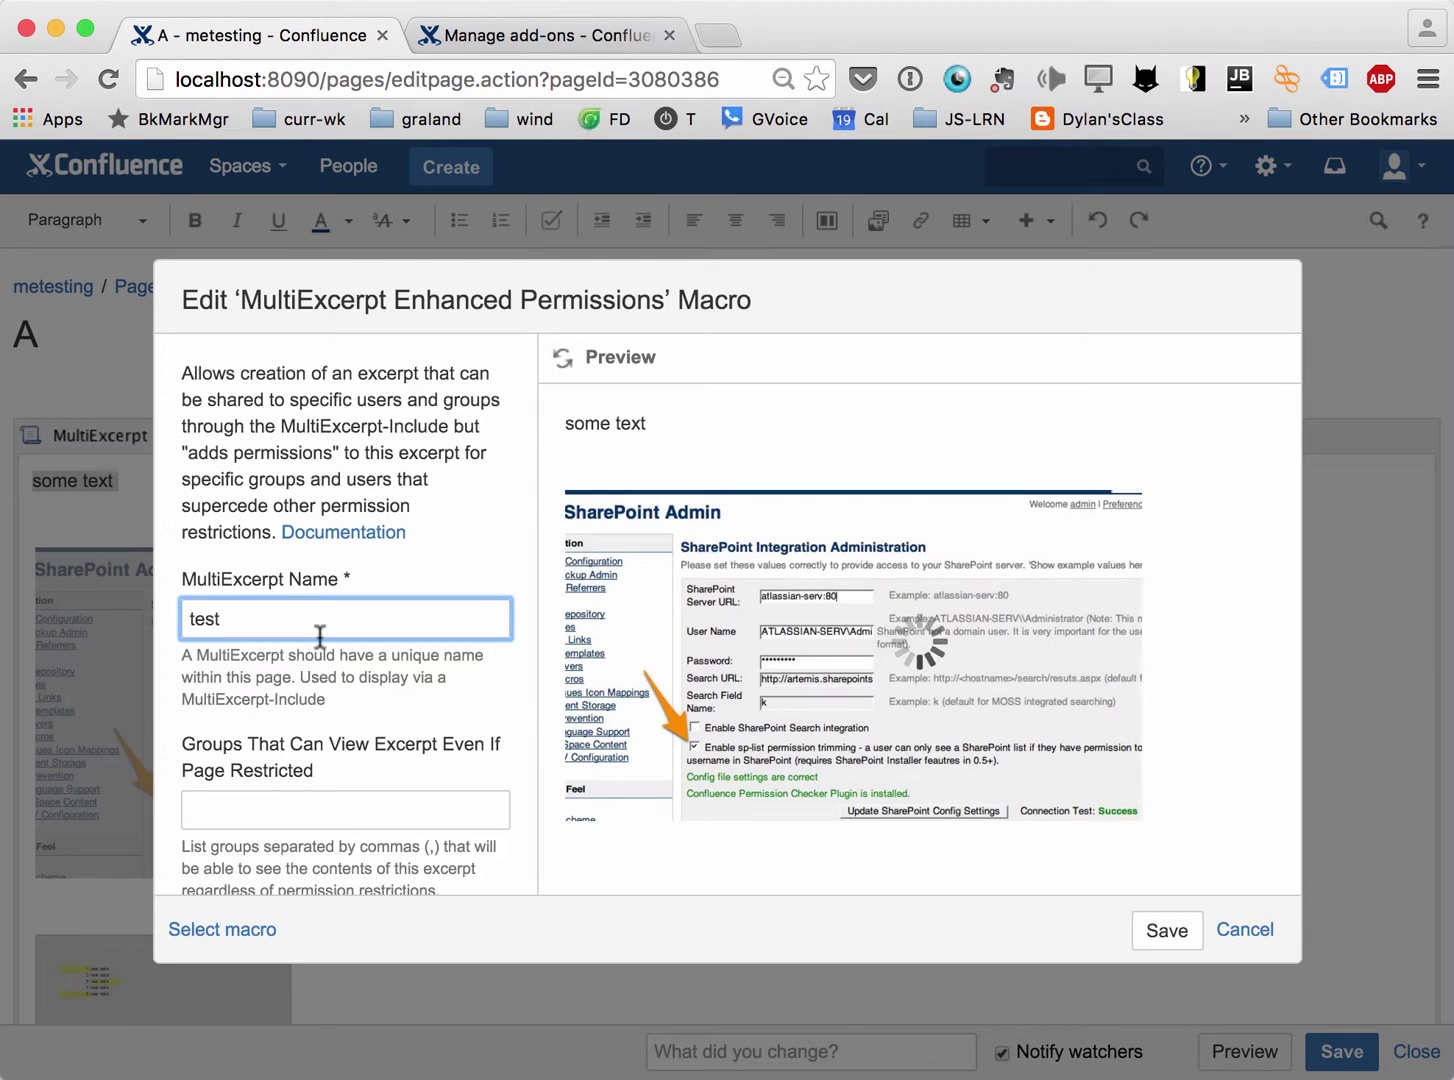
left_click(262, 808)
type("confluence-users")
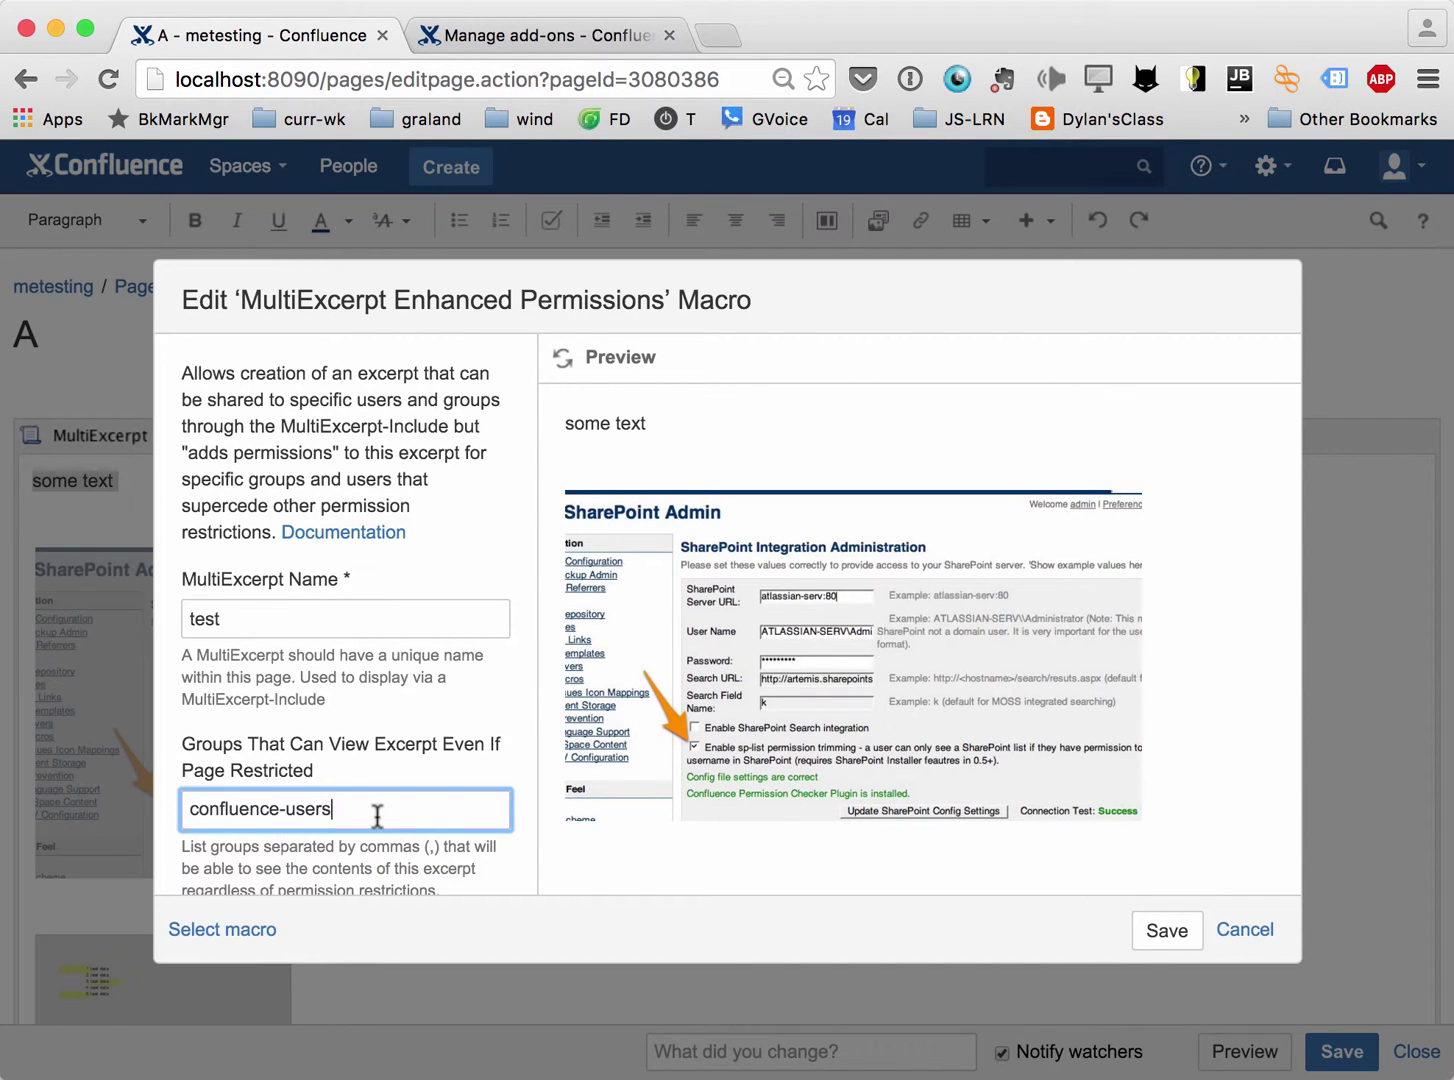
scroll(380, 817, "down", 3)
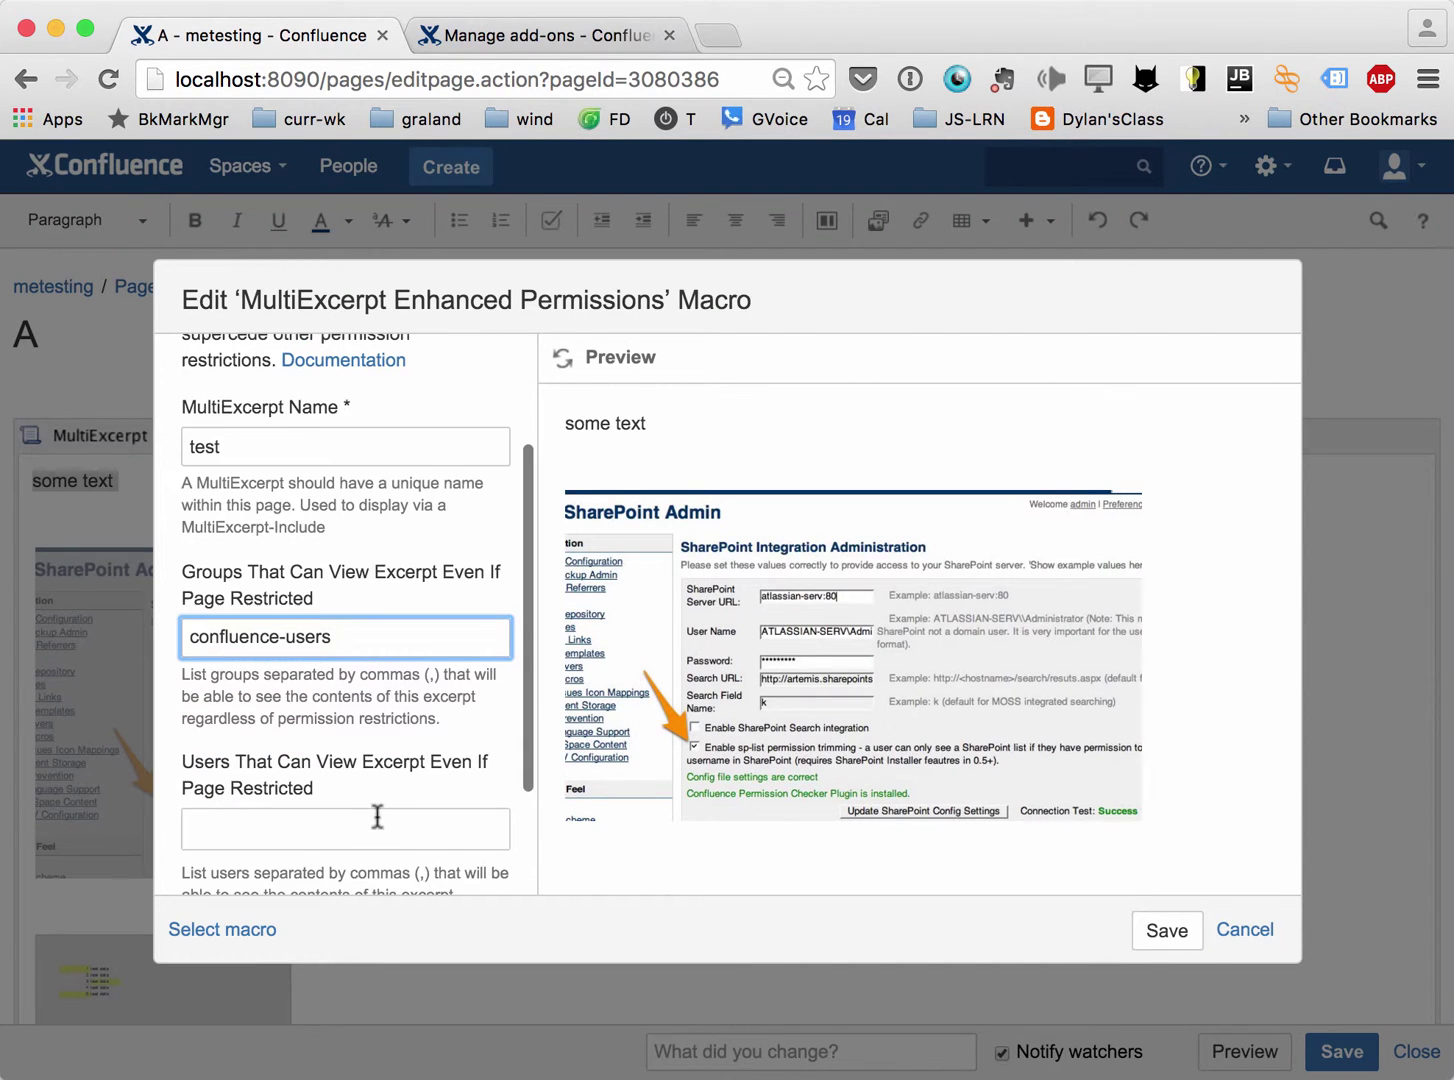
left_click(1160, 940)
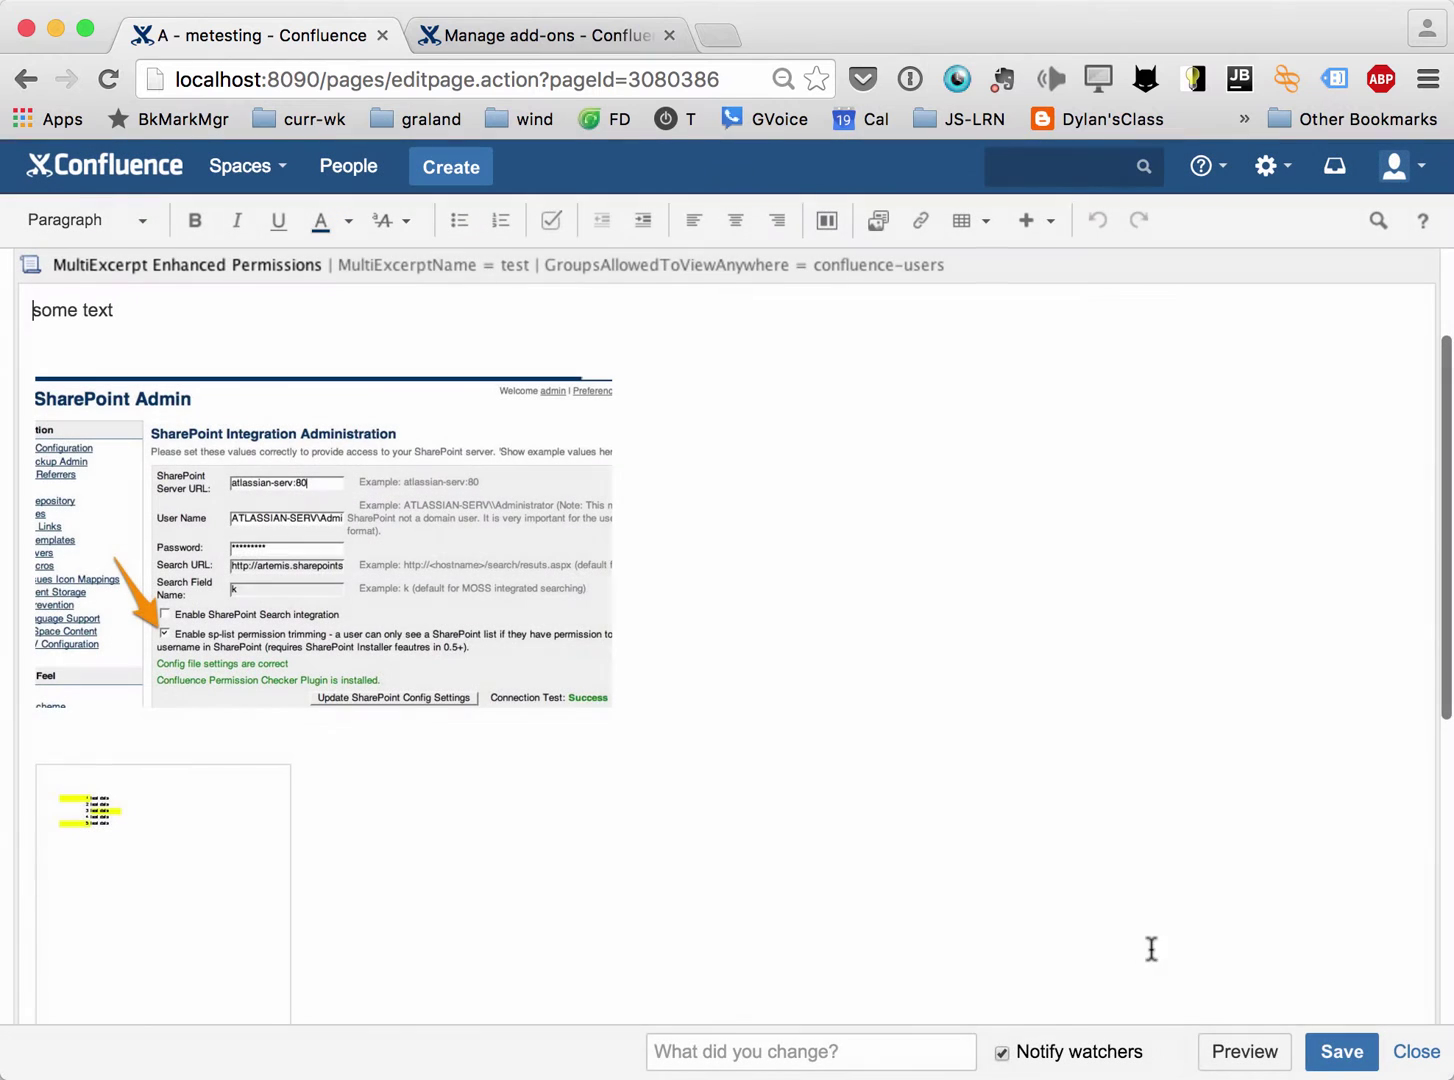
left_click(1327, 1051)
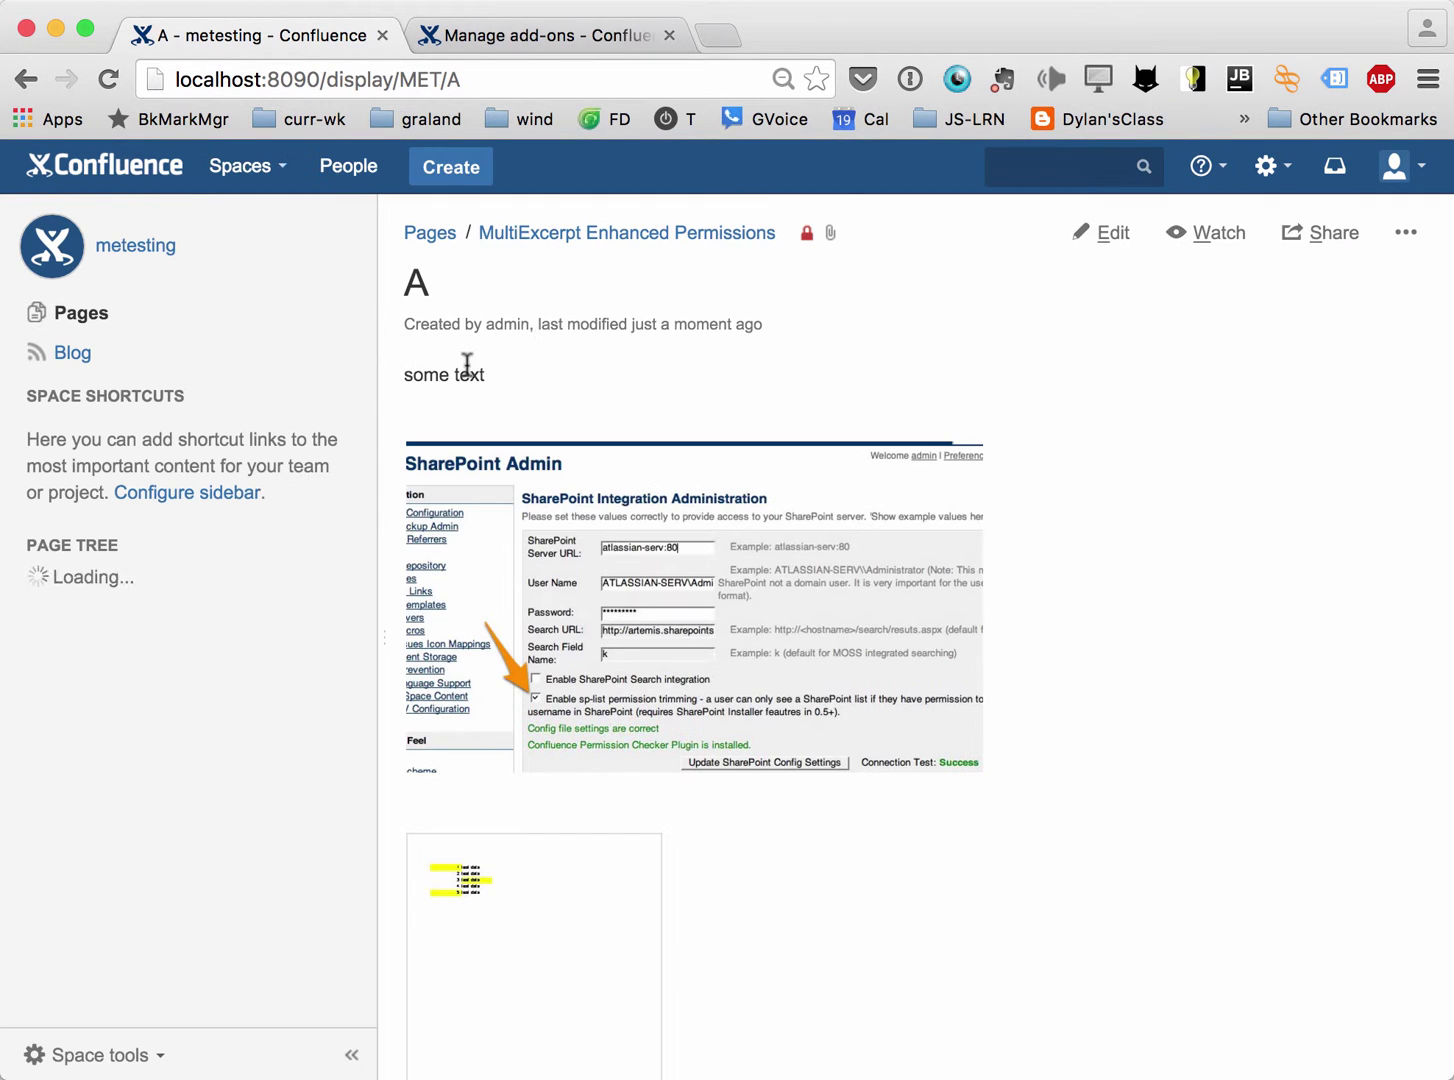
Reload page B in the other user's window so page A's shared excerpt appears.
key("super+grave")
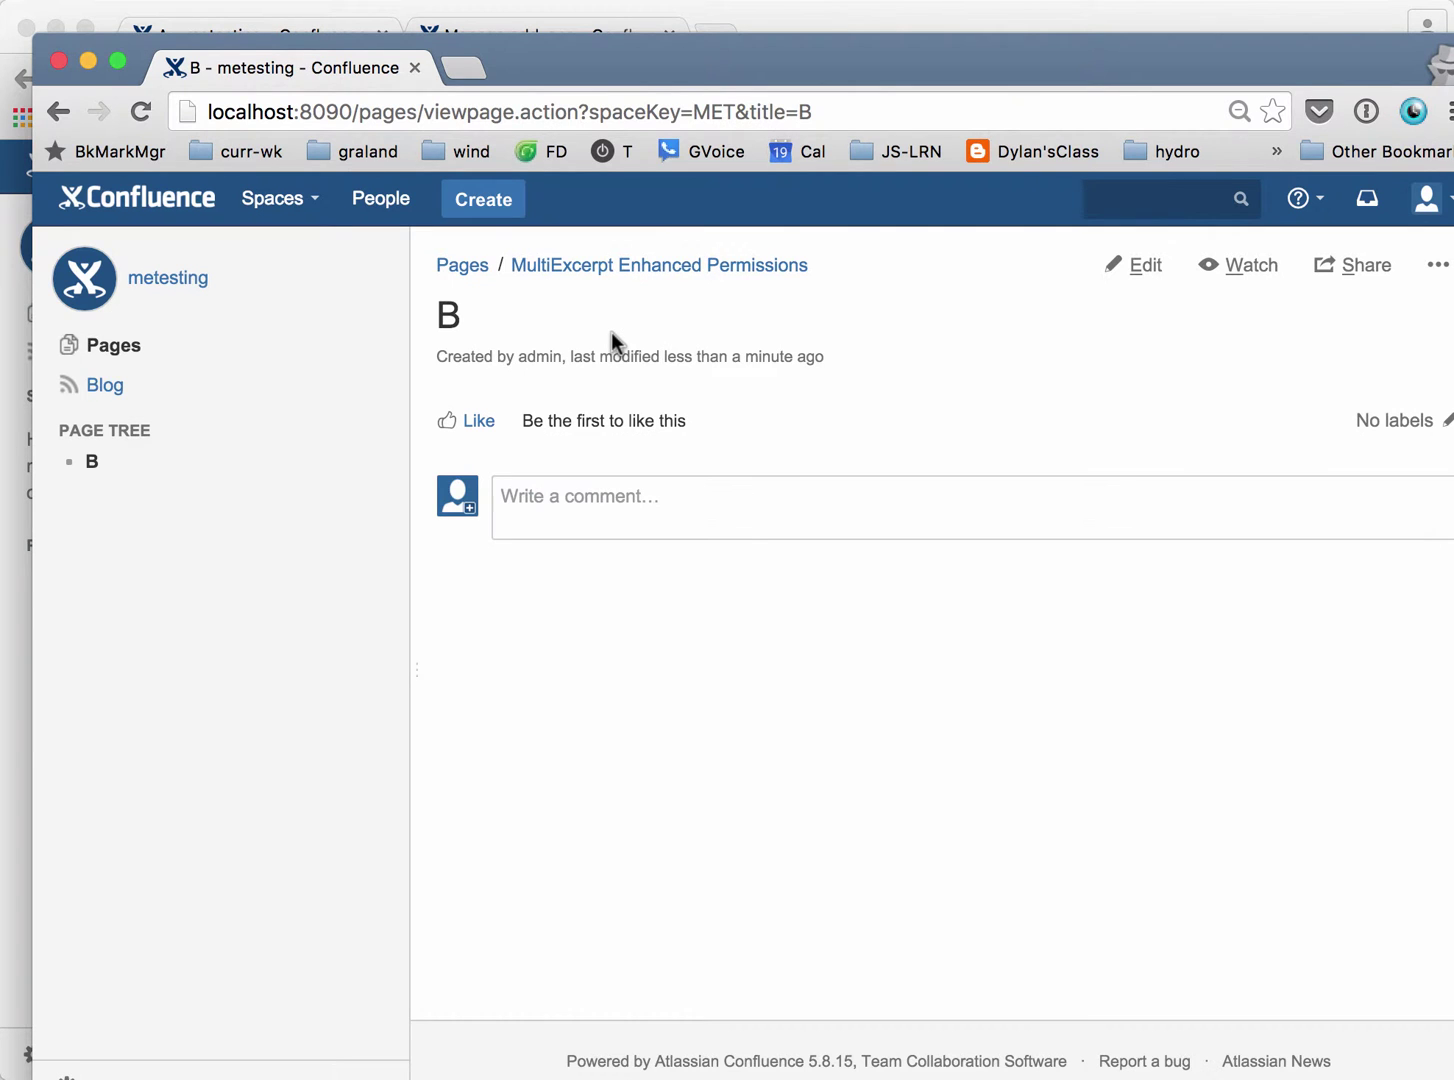
key("super+r")
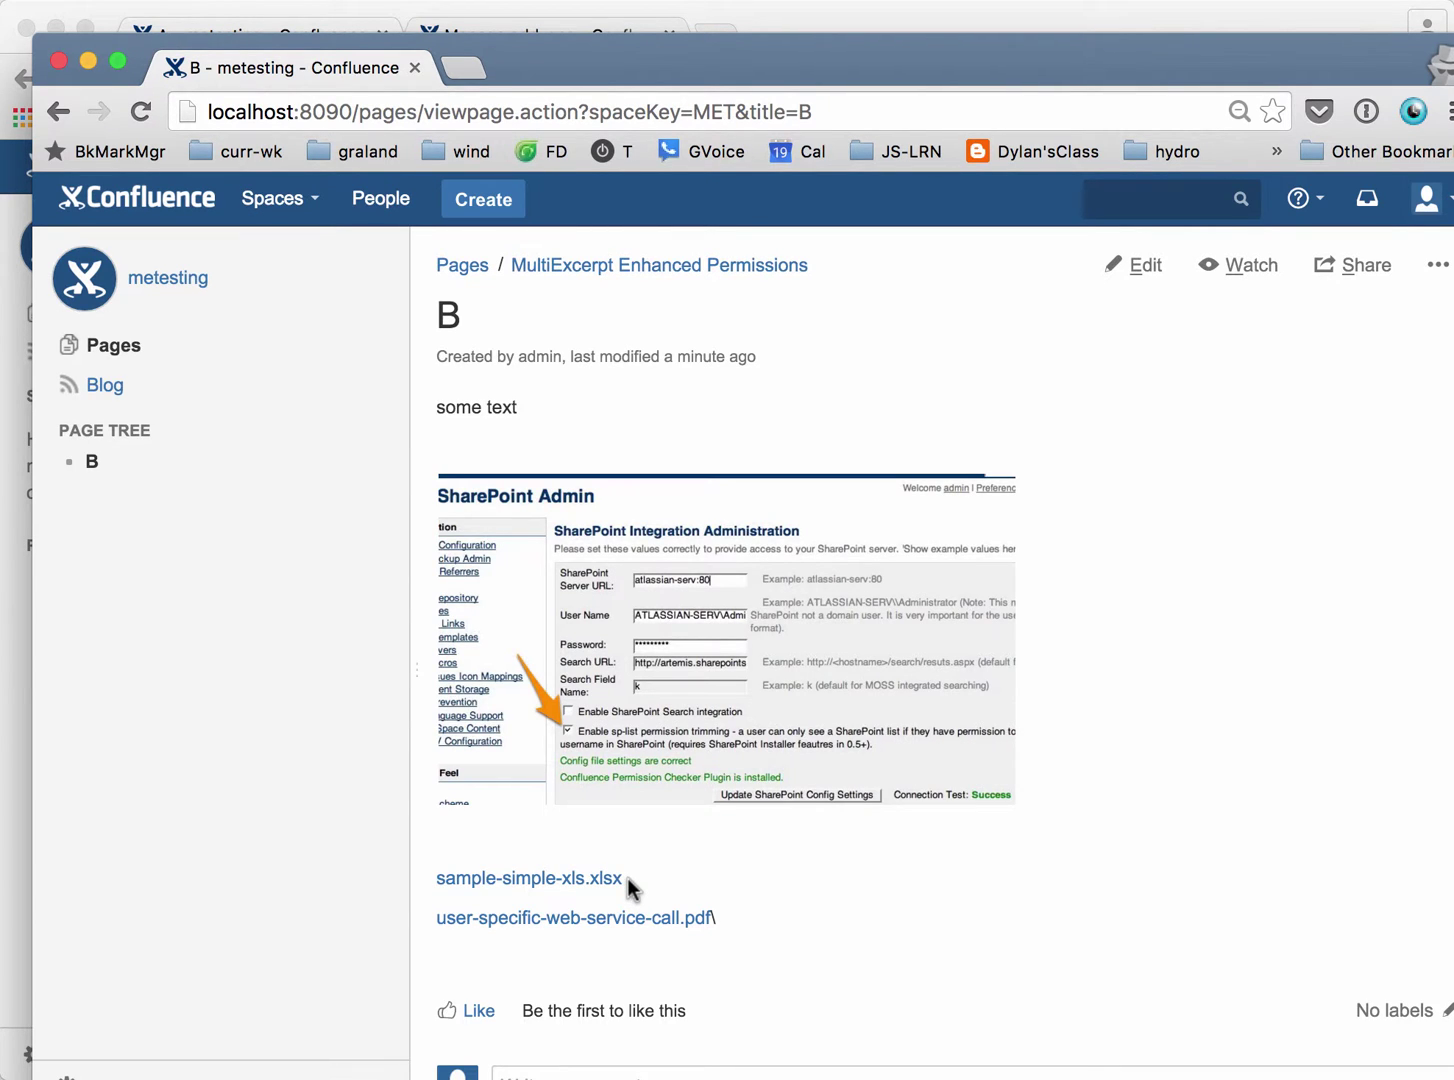
scroll(627, 878, "down", 5)
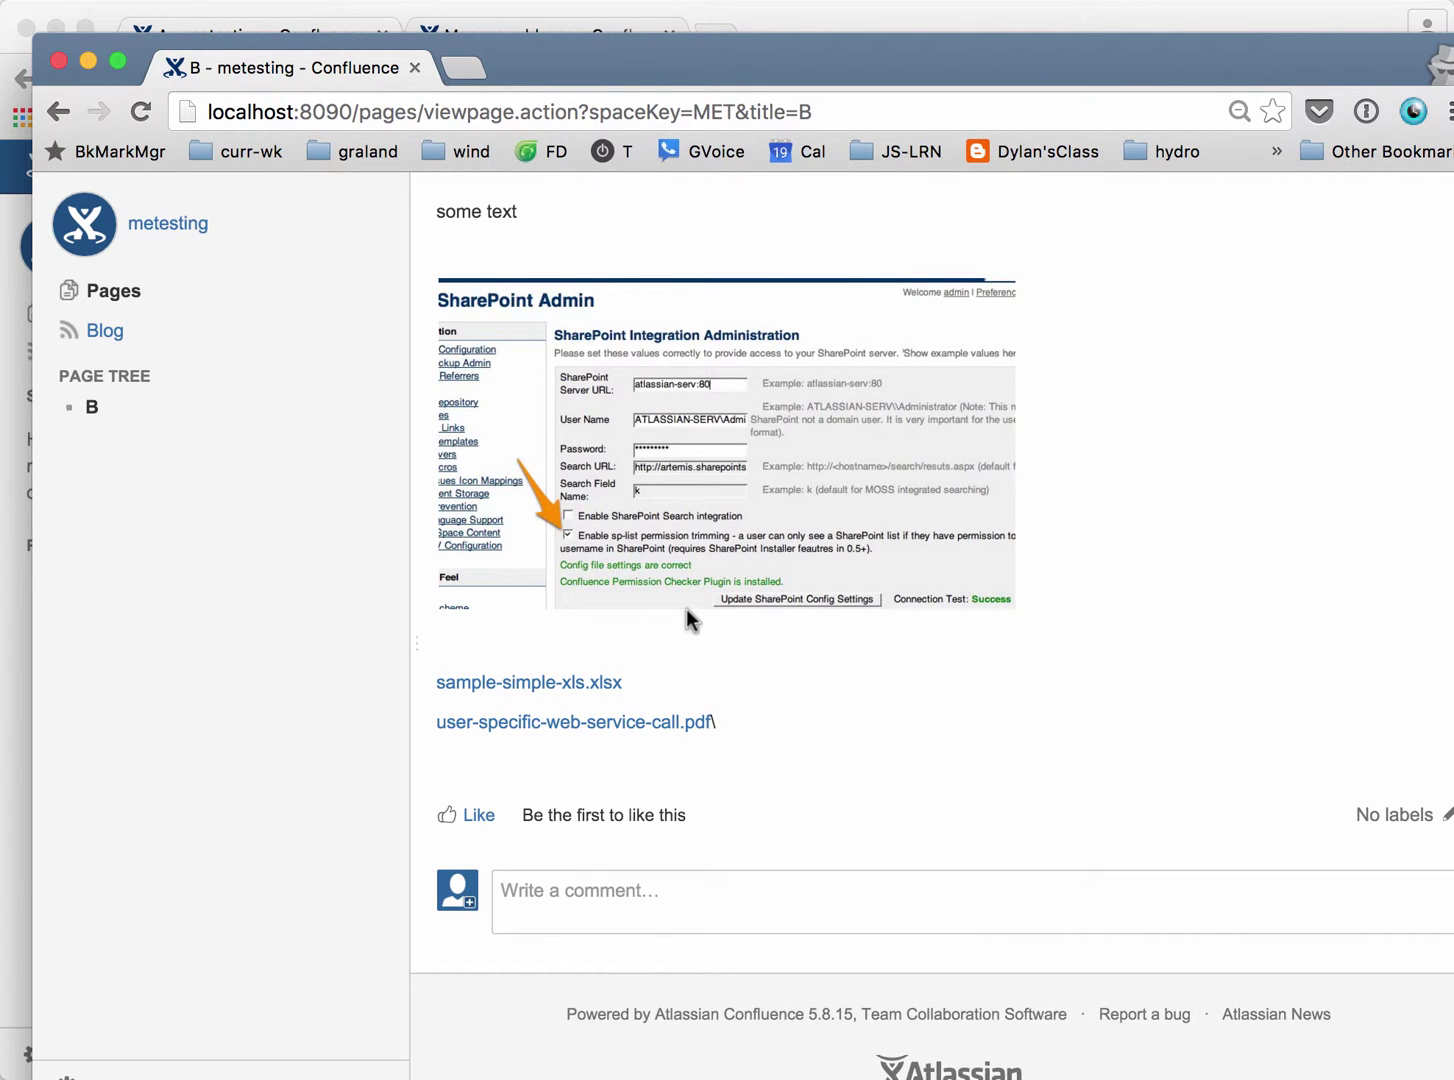
Open the sample-simple-xls.xlsx and web service call PDF attachments, then return to page B.
left_click(524, 690)
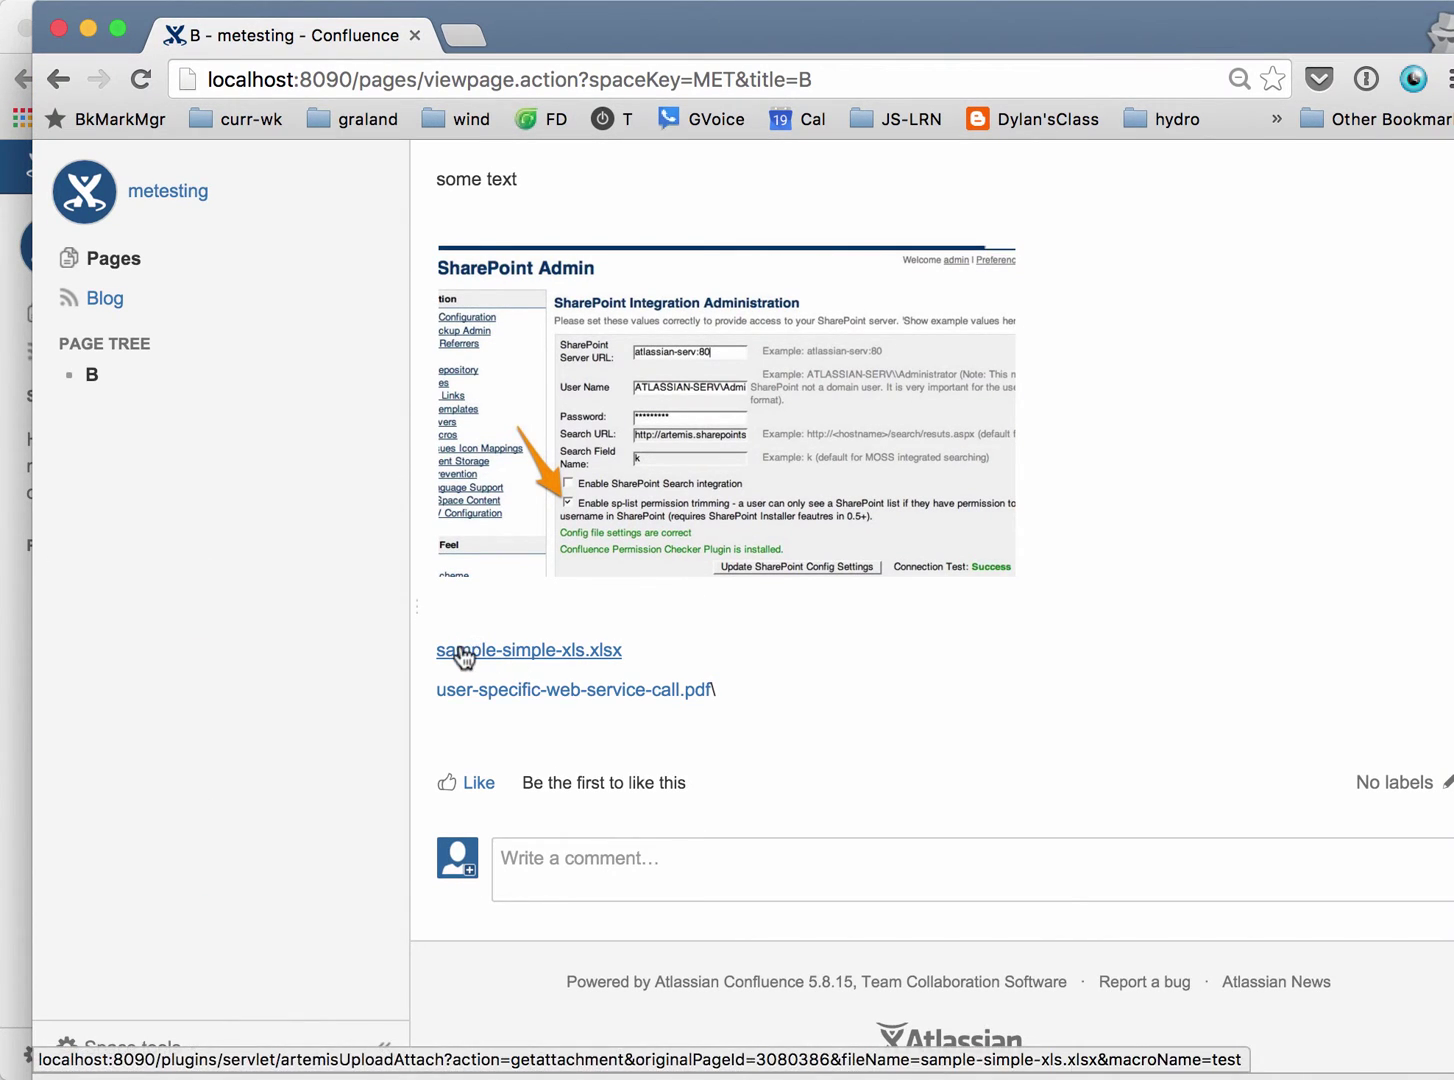
left_click(483, 694)
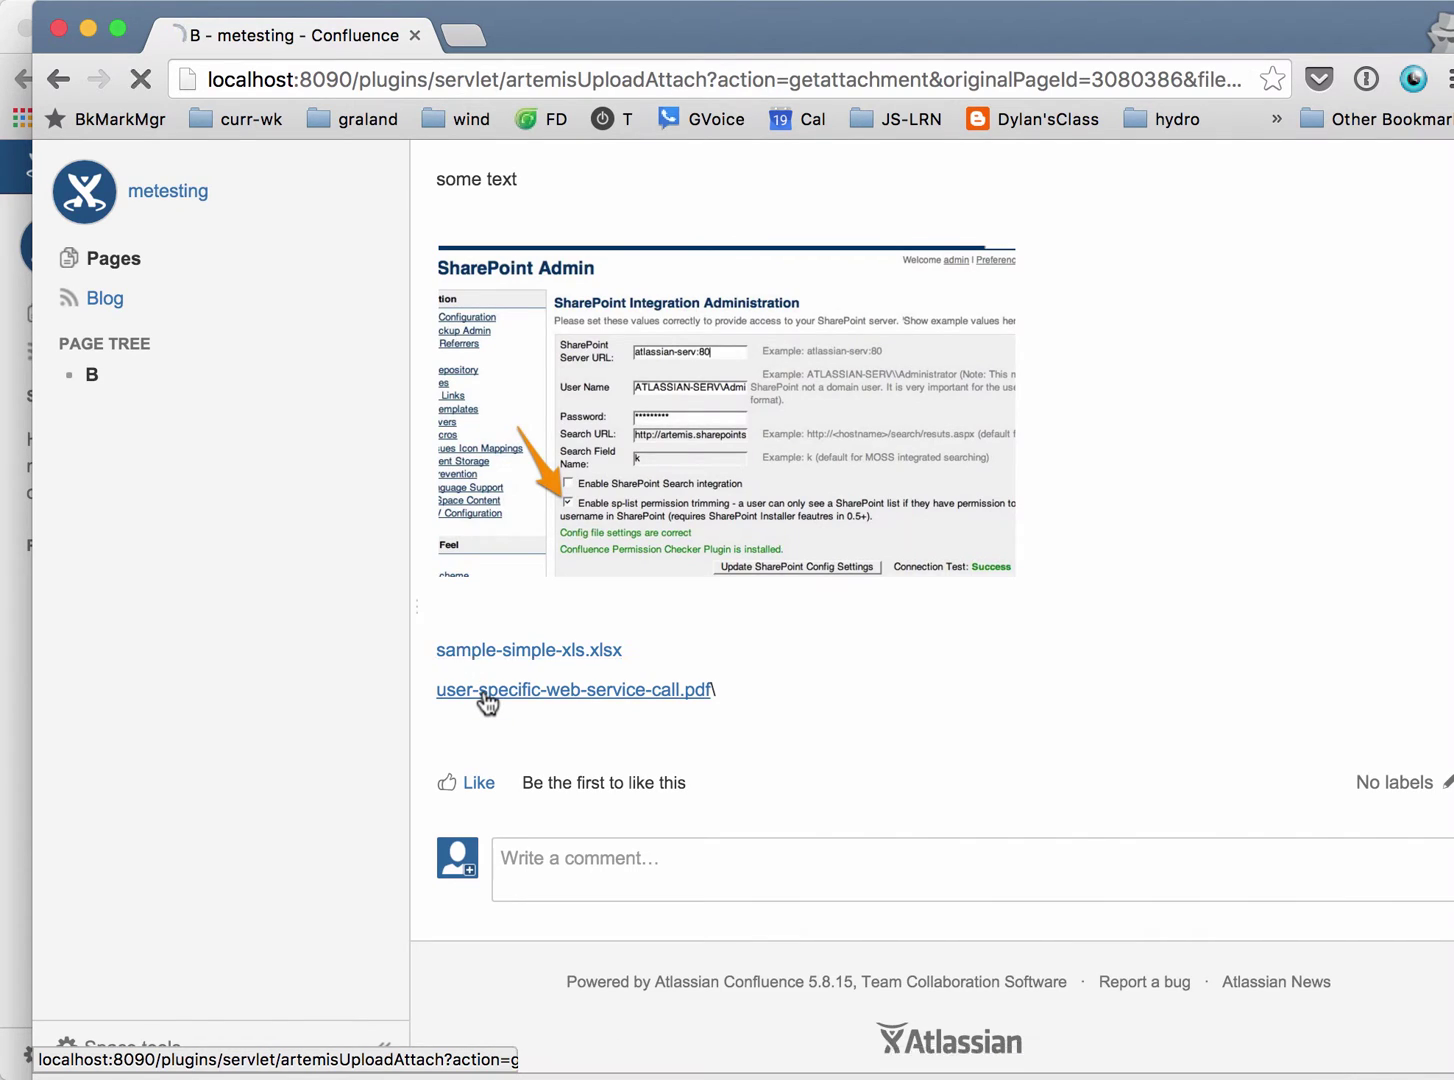
scroll(656, 684, "down", 10)
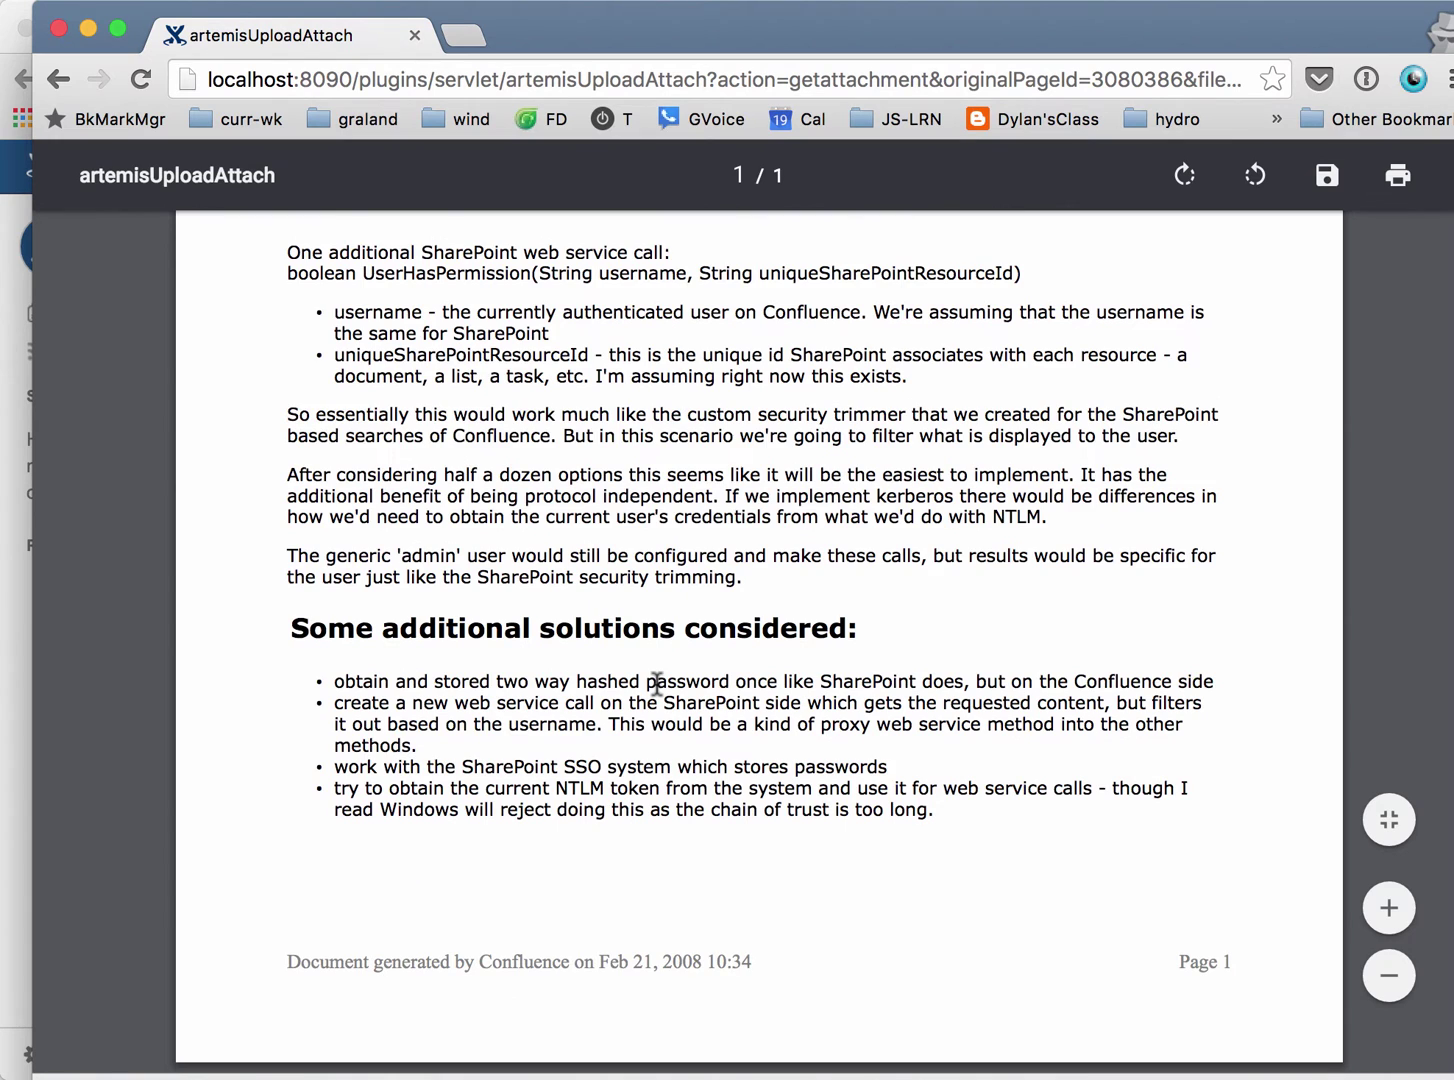
scroll(656, 684, "up", 10)
left_click(58, 82)
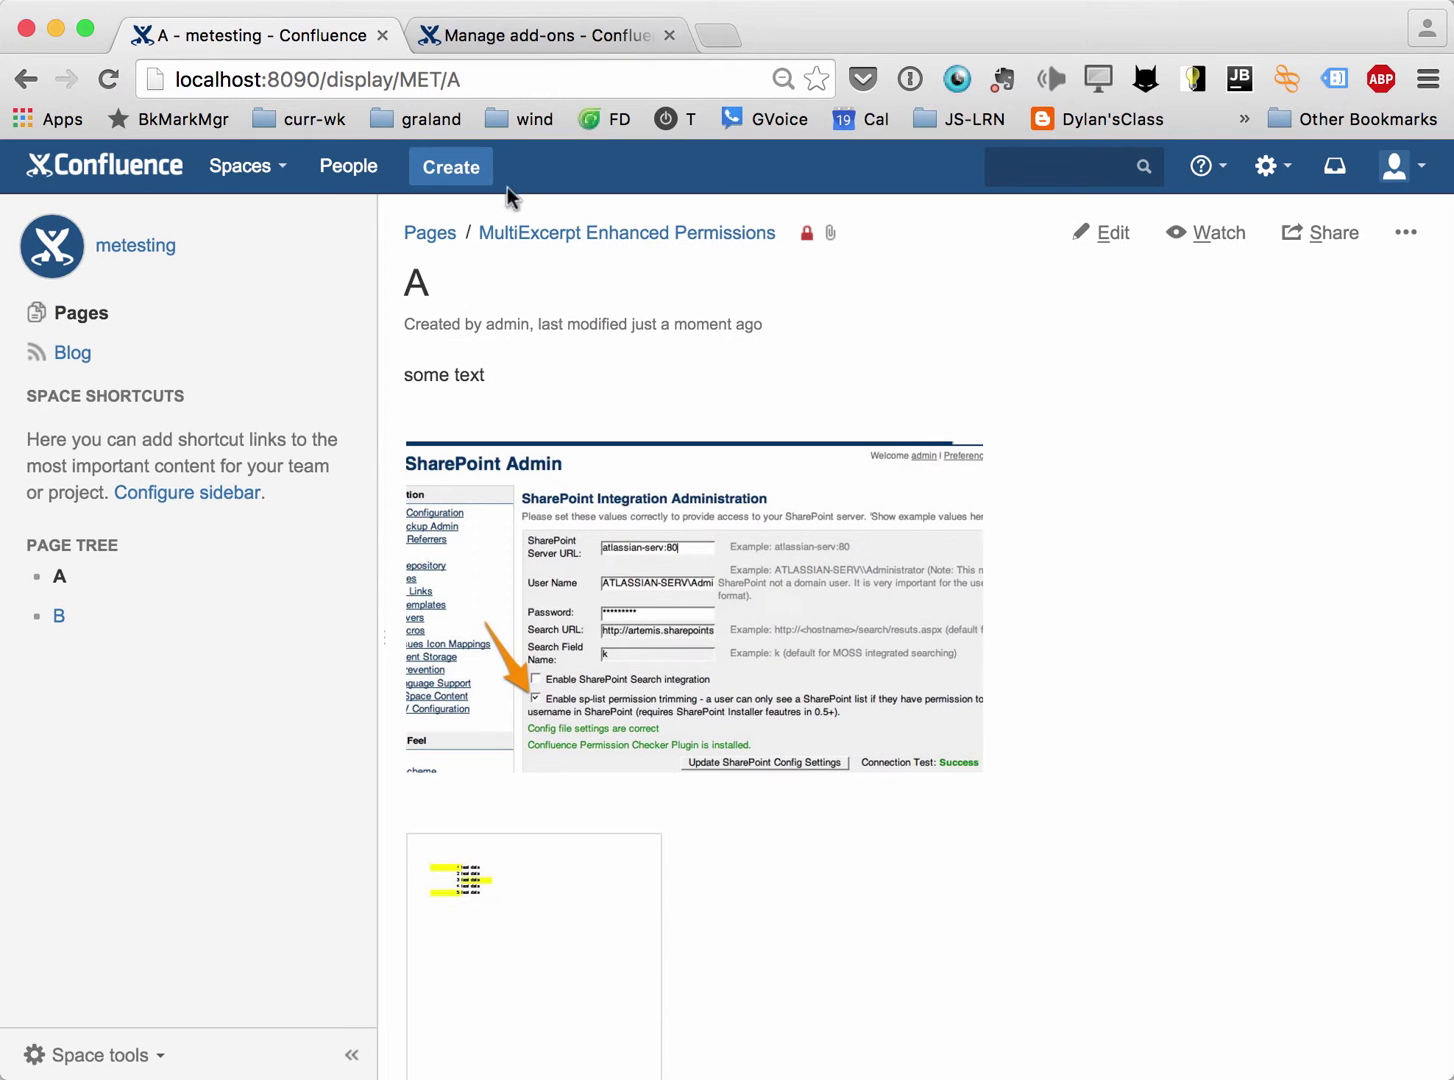
Go to the Manage add-ons page through the gear menu's Add-ons entry to show Multiexcerpt Plugin4.
left_click(527, 35)
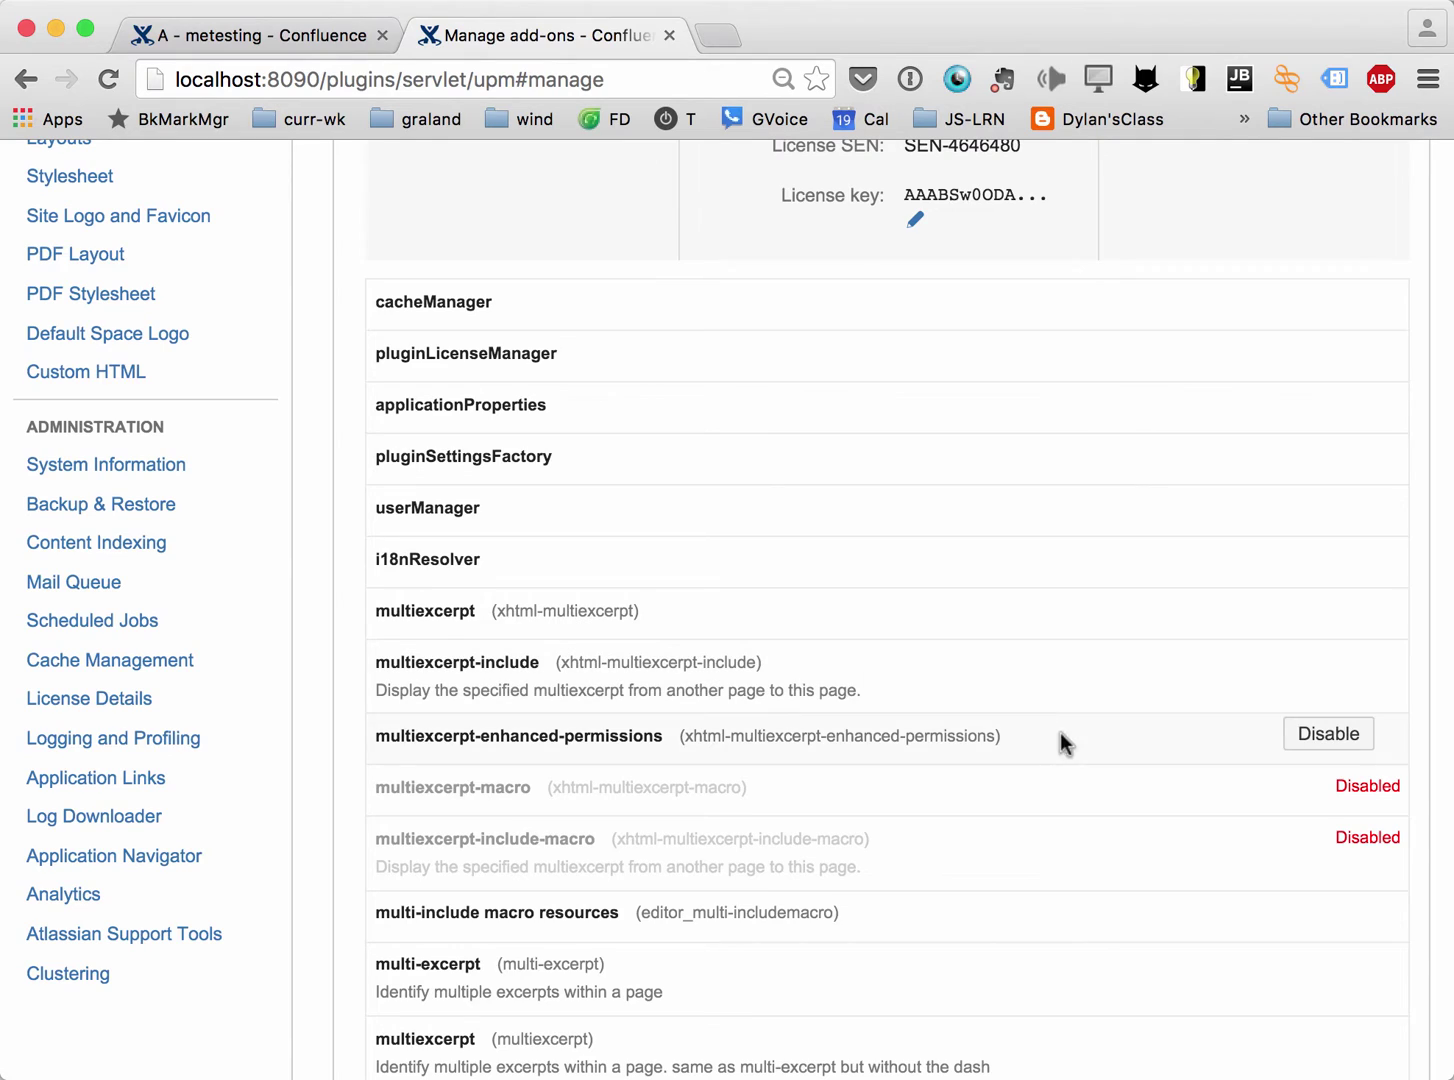
scroll(395, 740, "up", 7)
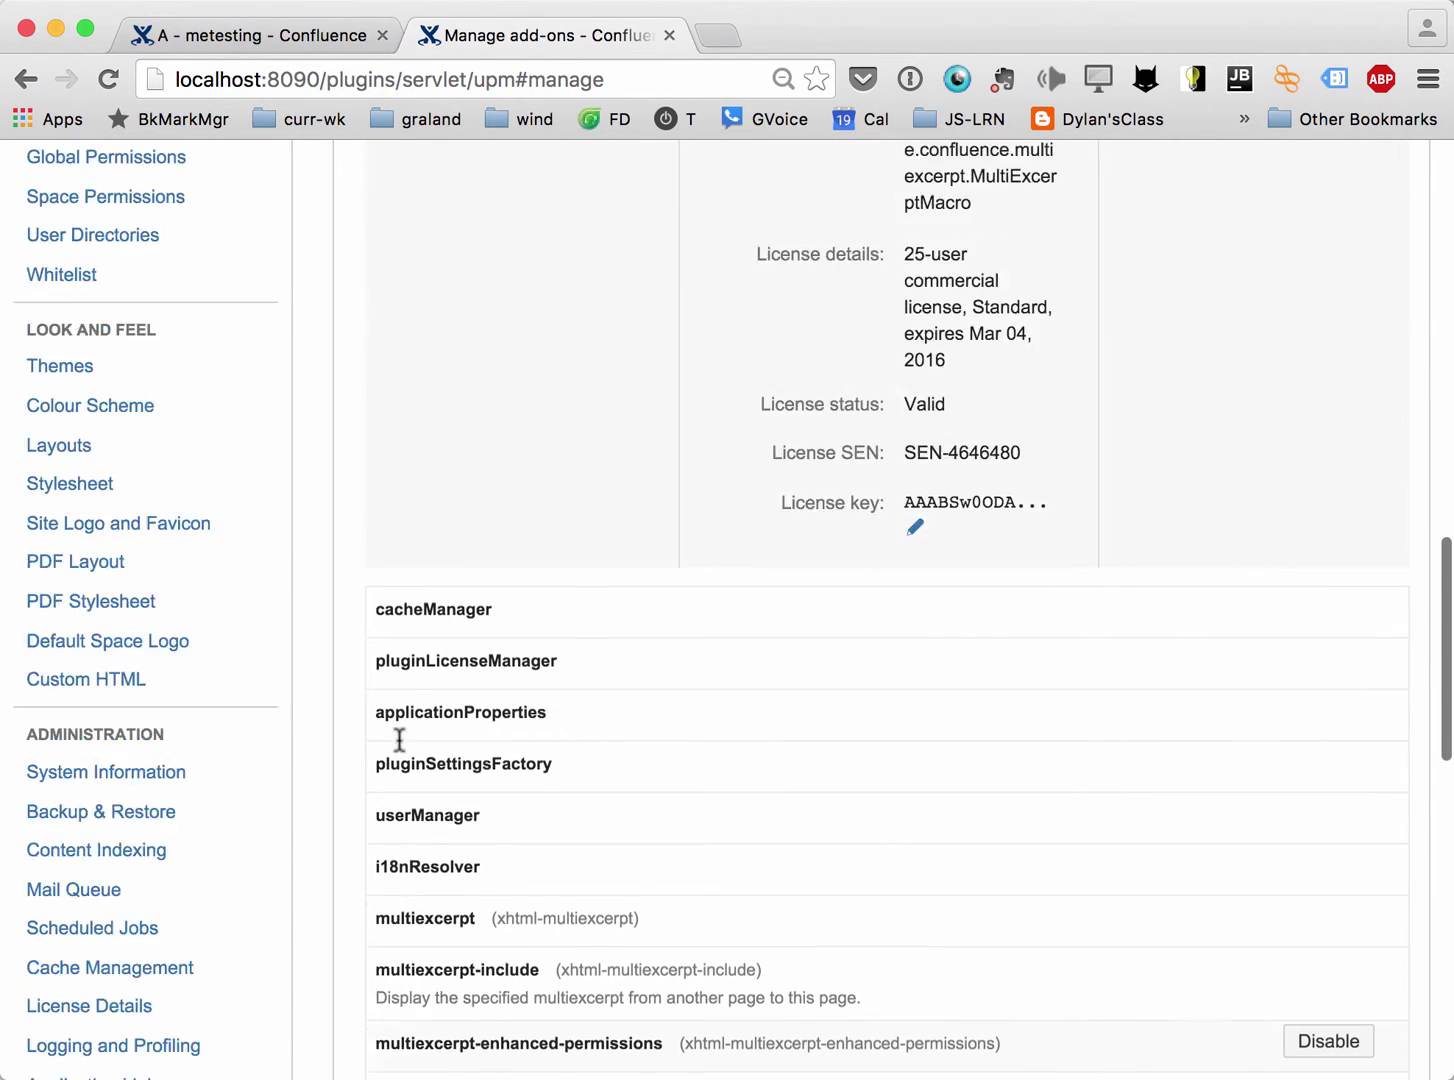
scroll(397, 740, "up", 10)
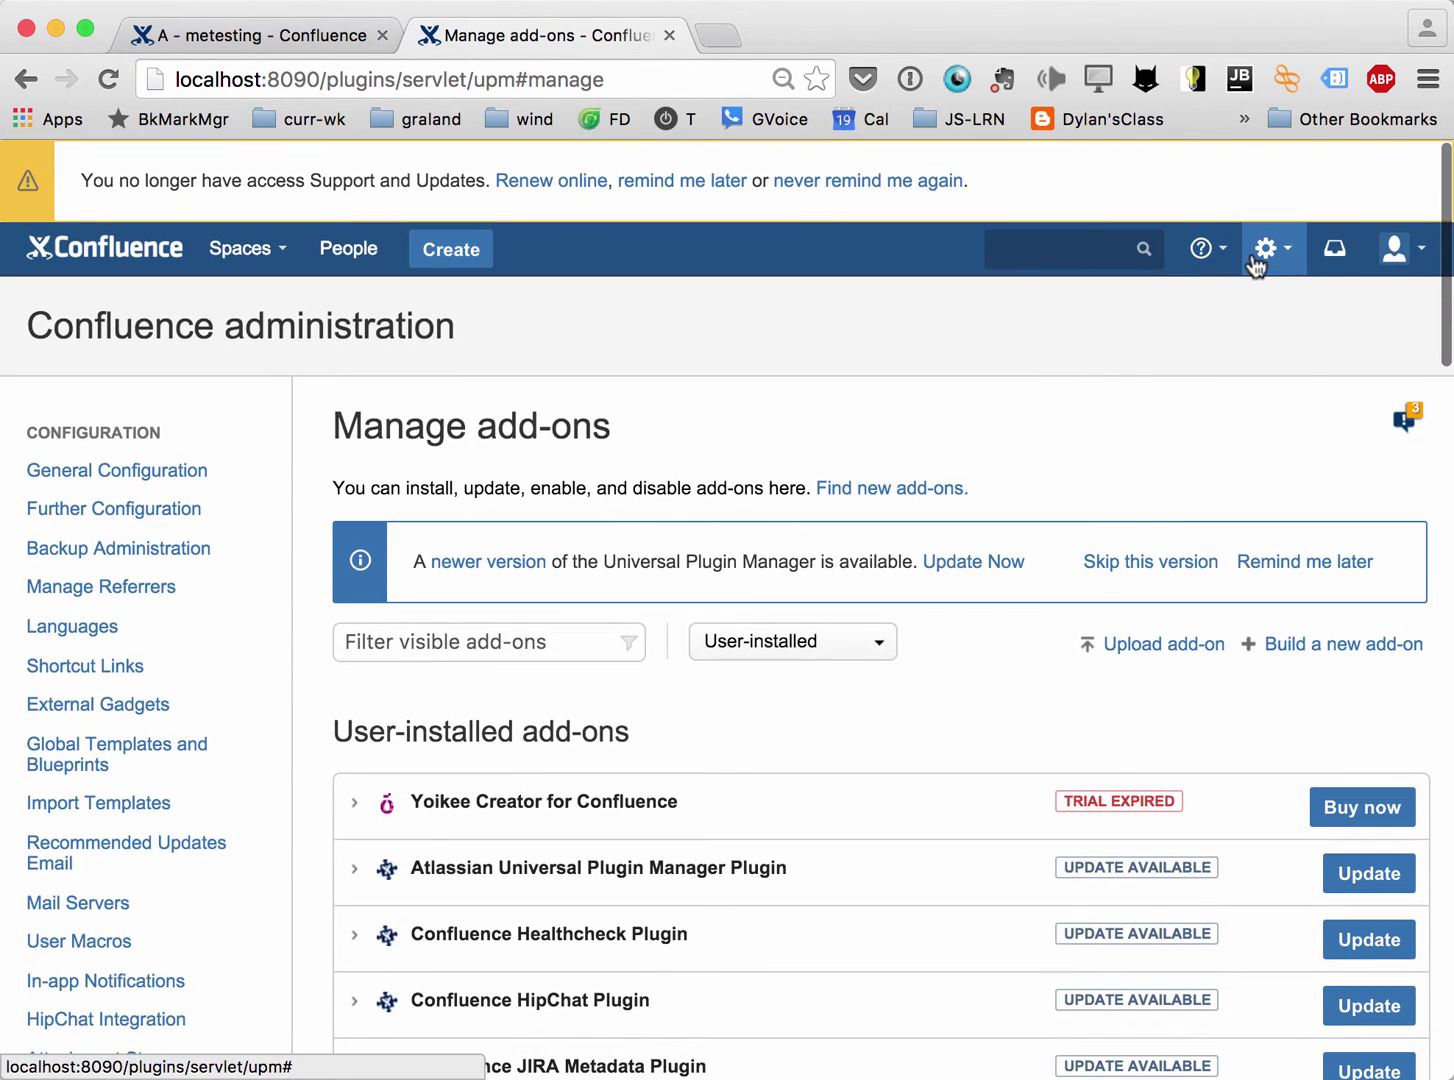
left_click(1259, 257)
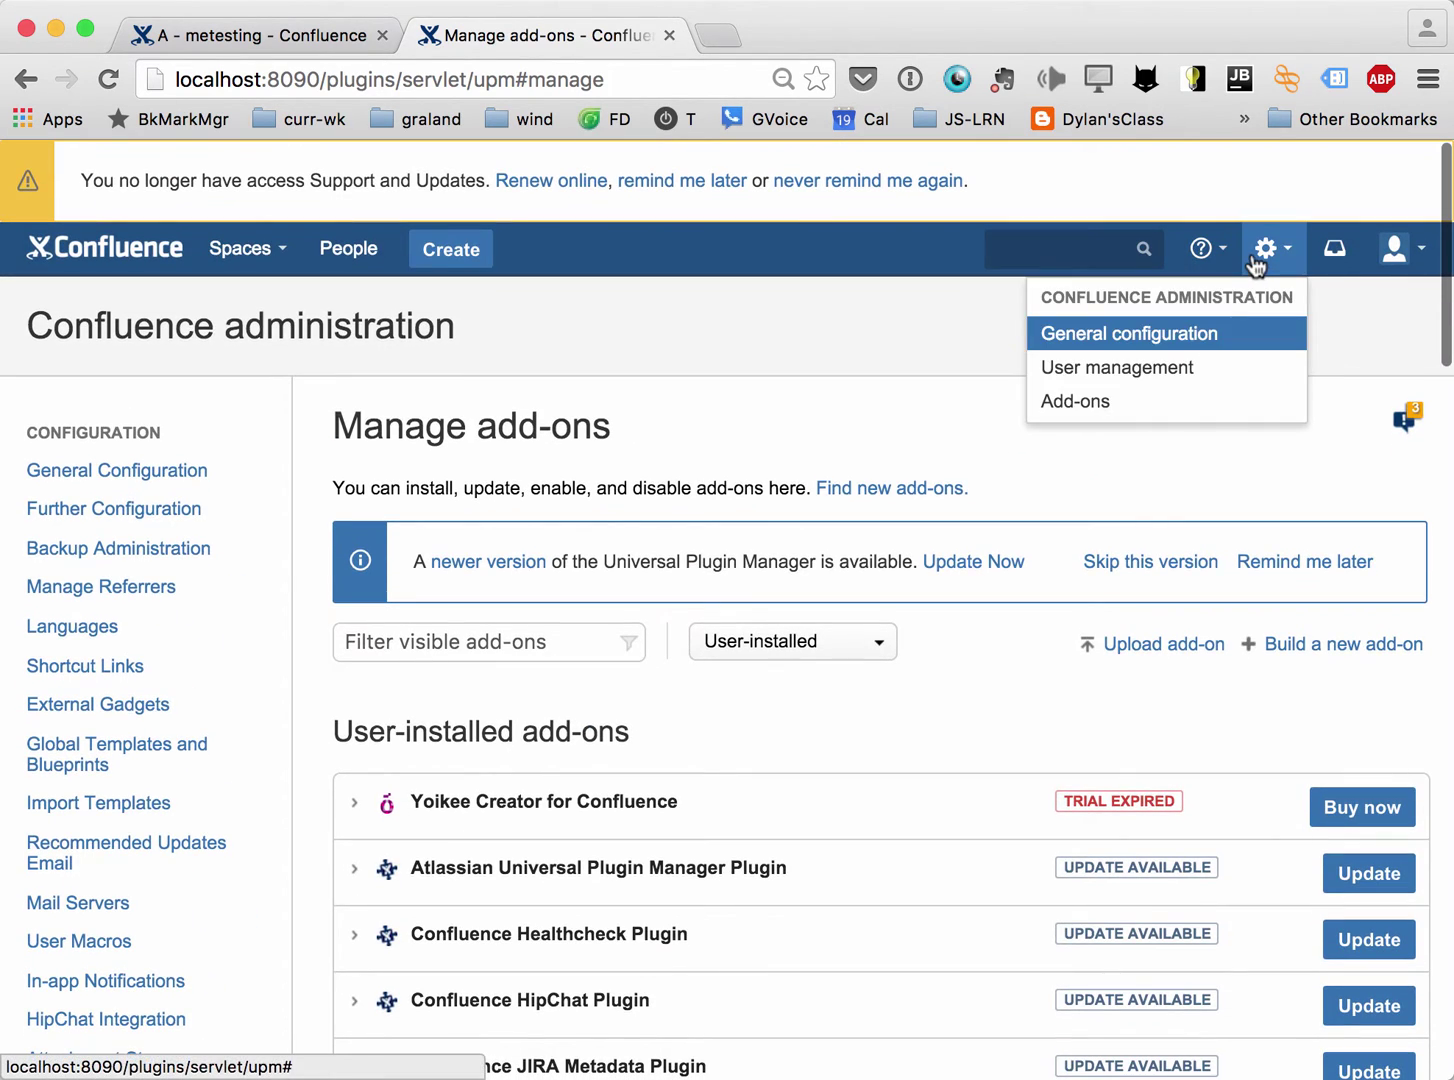
left_click(810, 726)
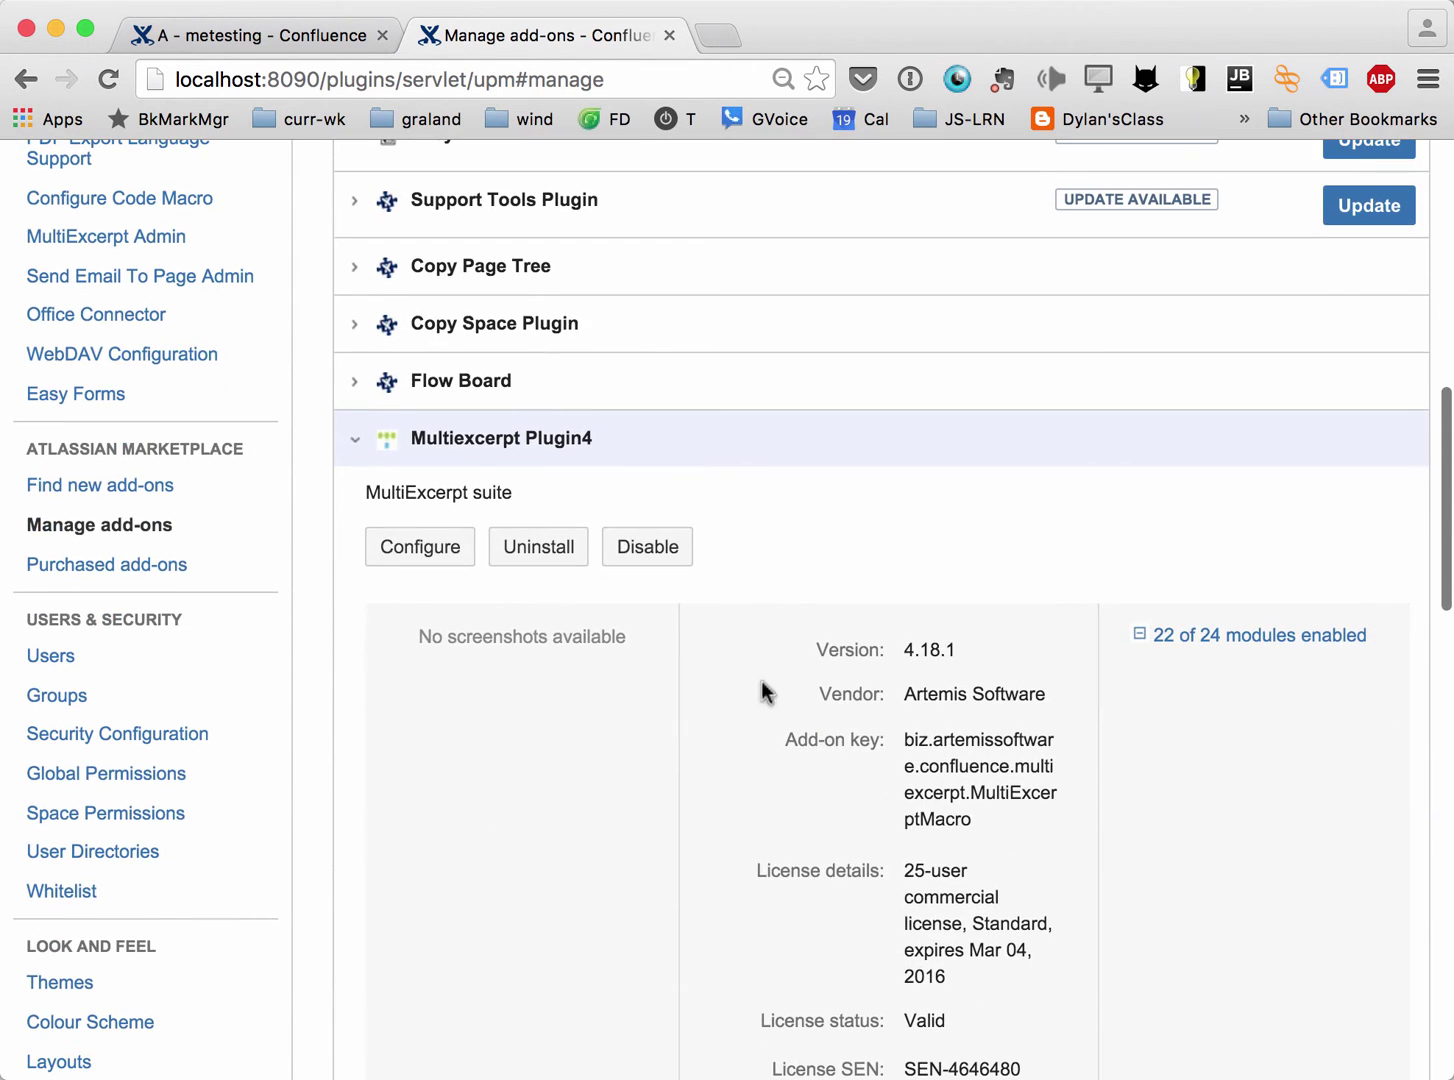
Expand Multiexcerpt Plugin4's details and its list of 24 modules.
left_click(360, 452)
left_click(358, 452)
left_click(1138, 636)
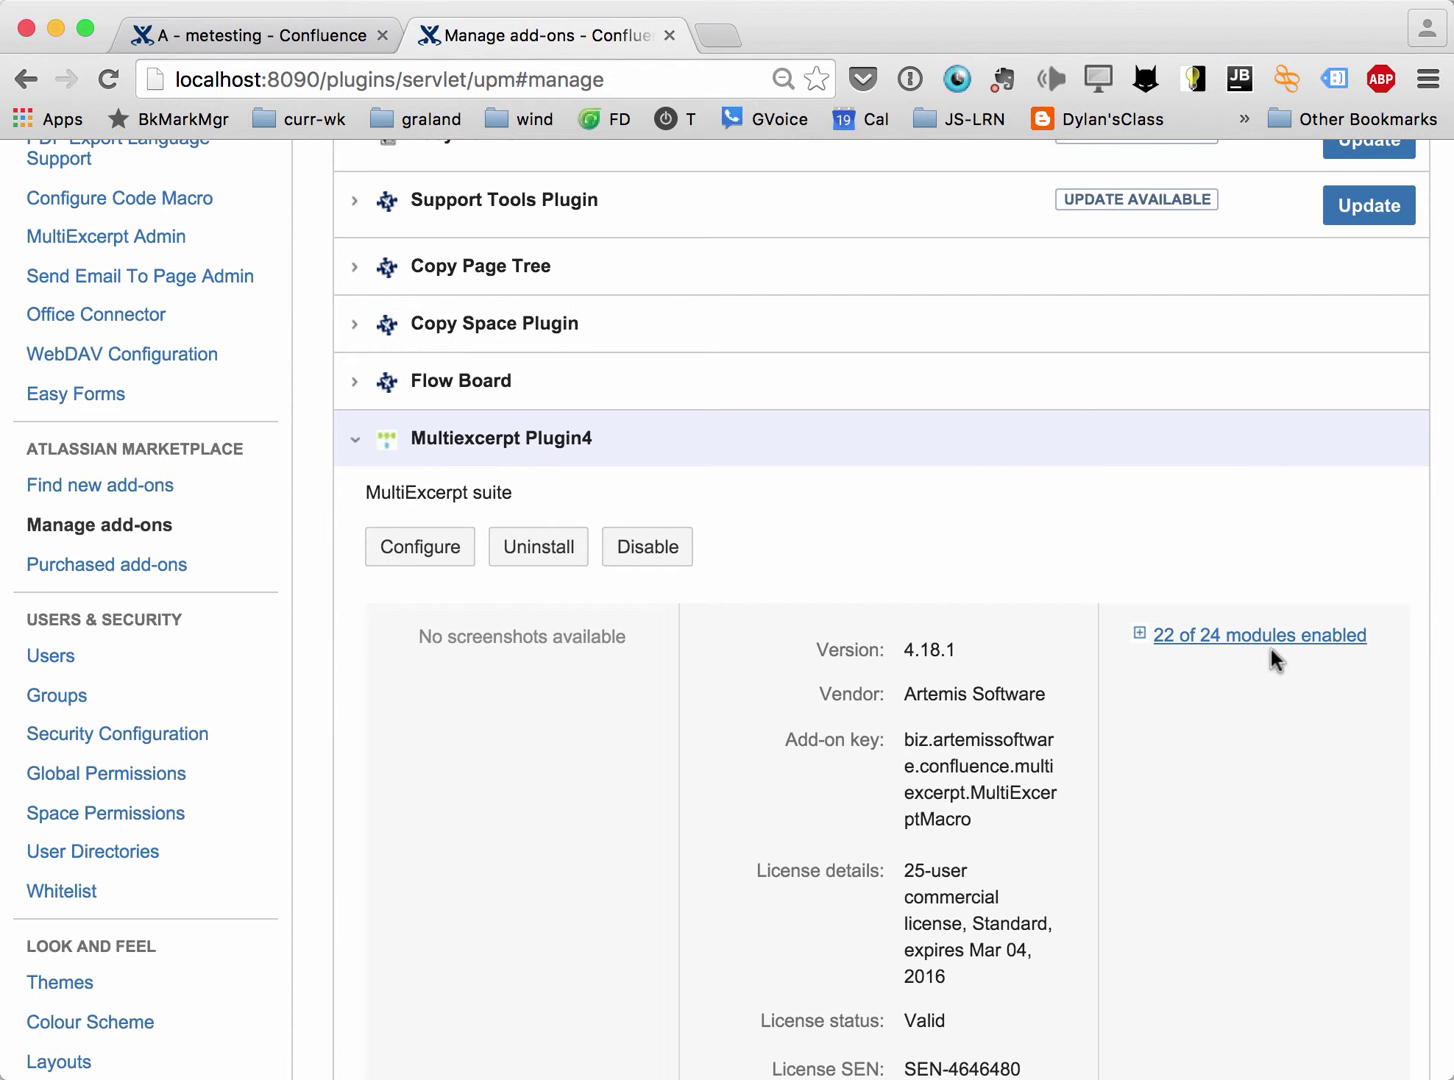
scroll(1200, 793, "down", 5)
left_click(1146, 395)
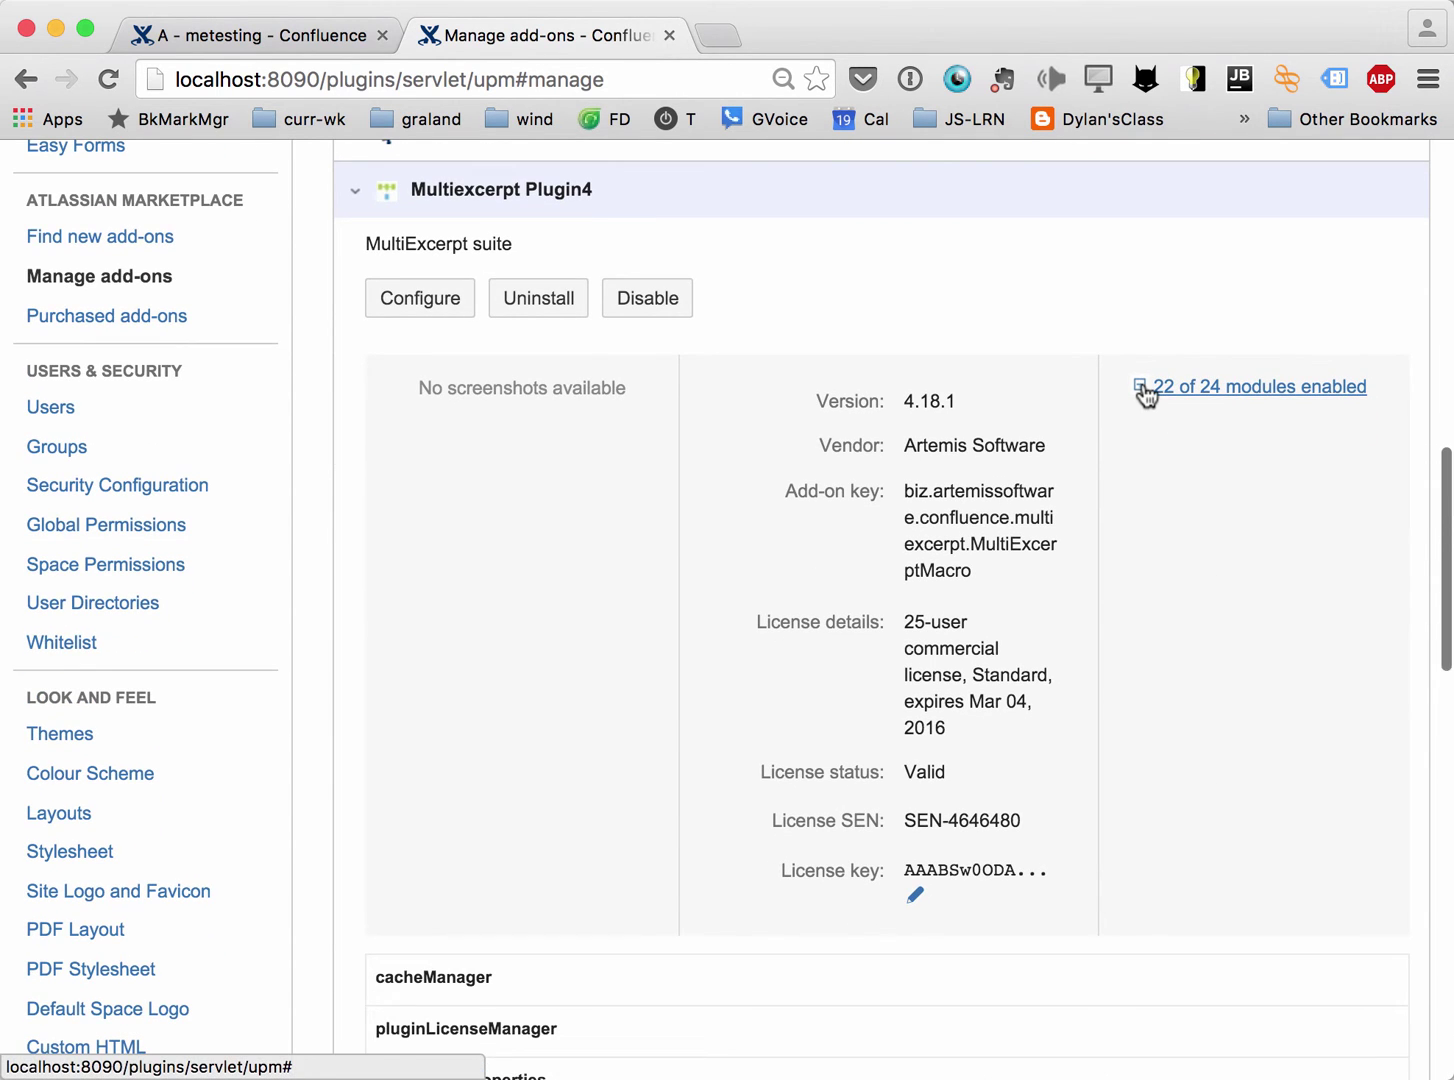
Disable the multiexcerpt-enhanced-permissions module, then enable it again.
scroll(1275, 455, "down", 5)
scroll(1273, 448, "down", 3)
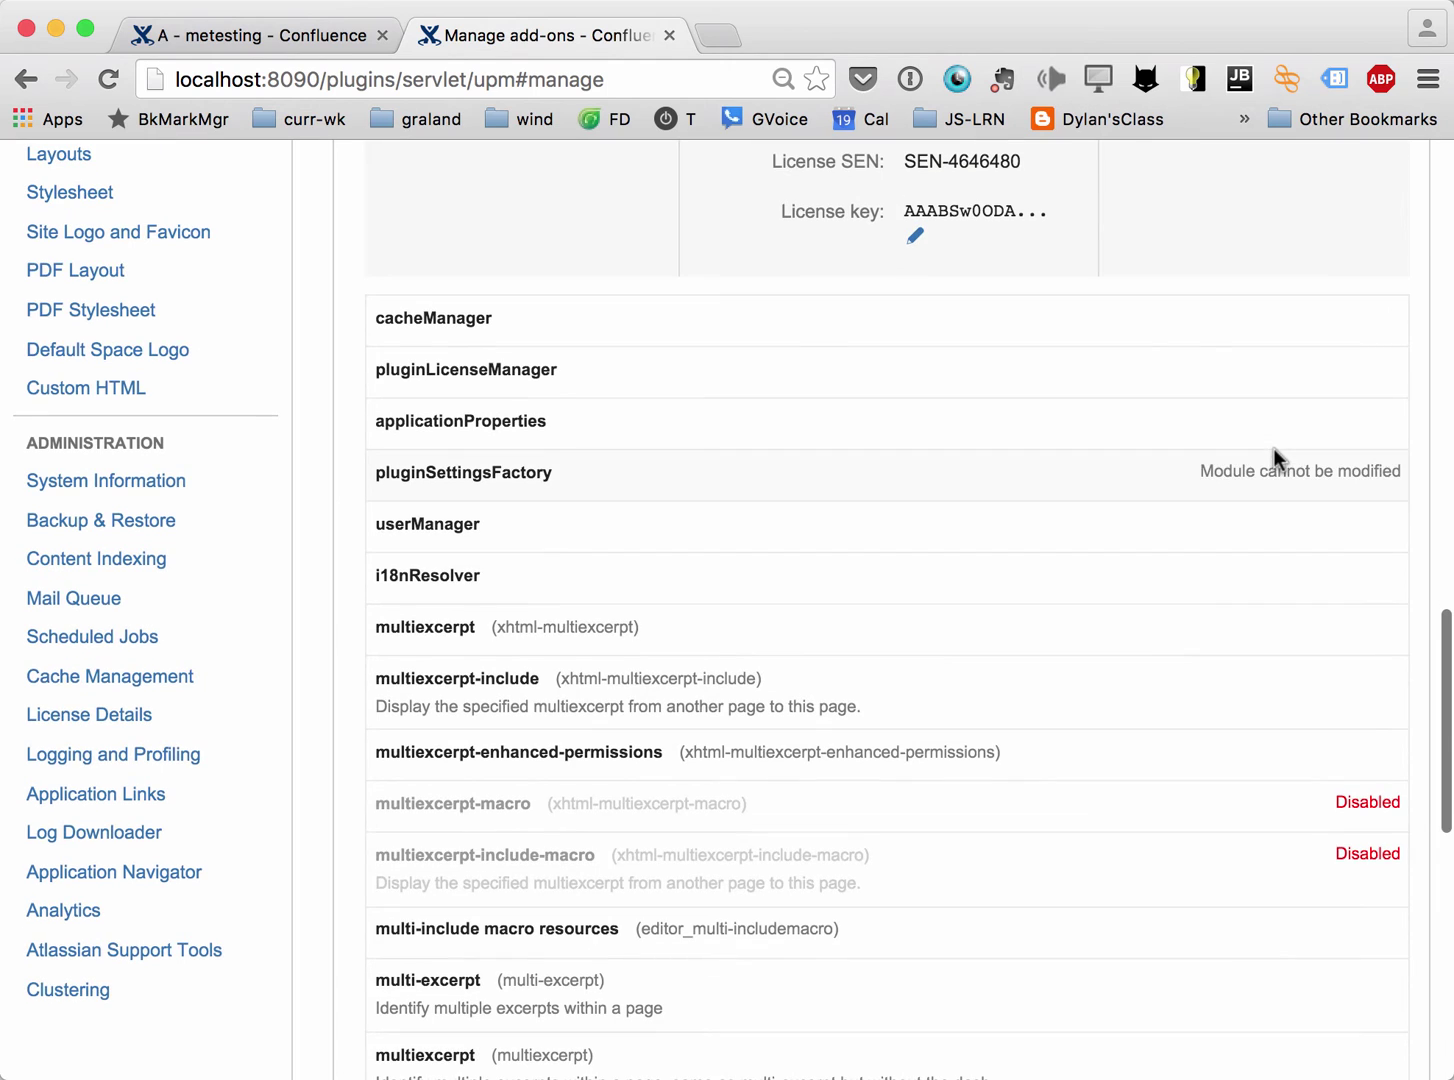
scroll(956, 834, "down", 2)
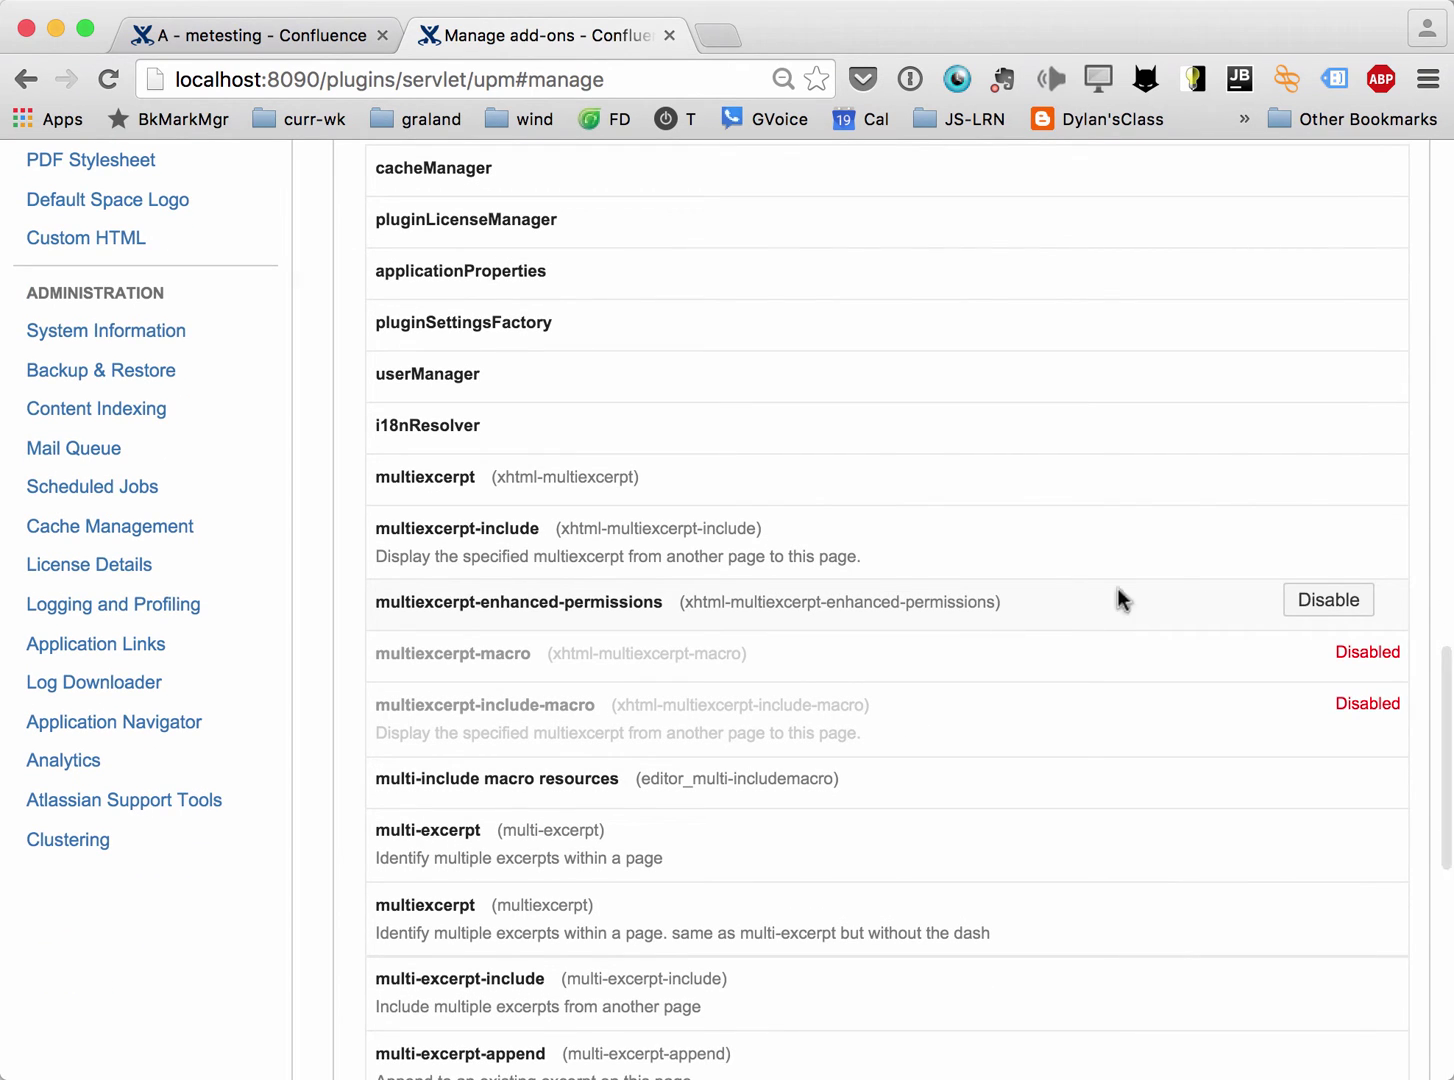
left_click(1306, 600)
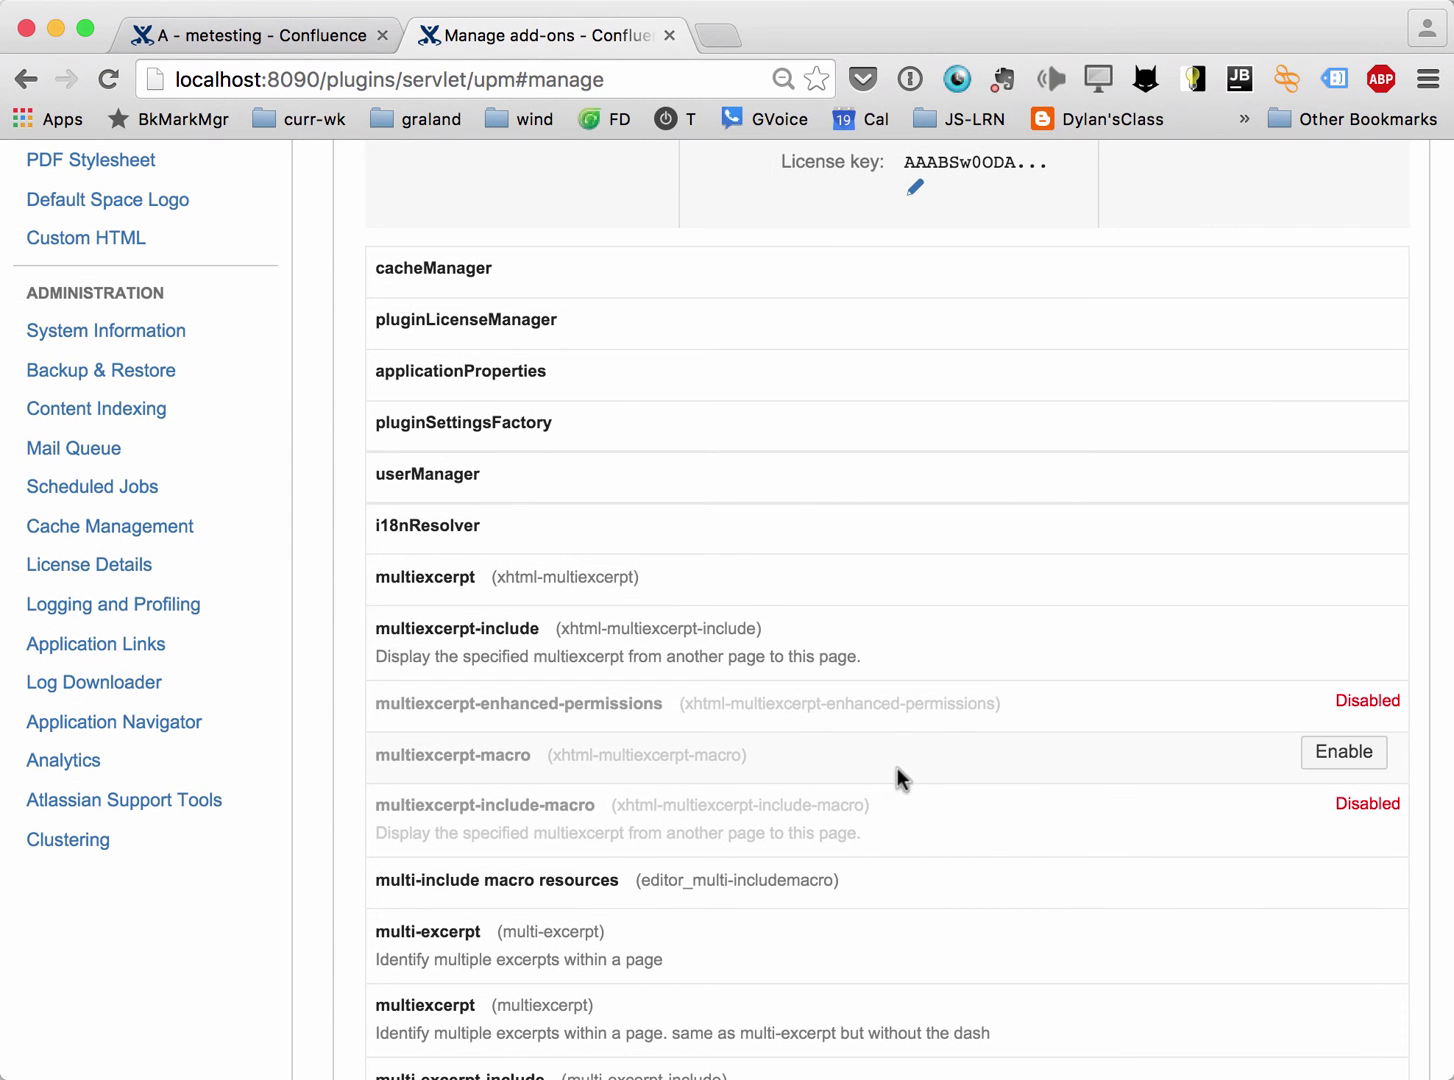
left_click(1342, 703)
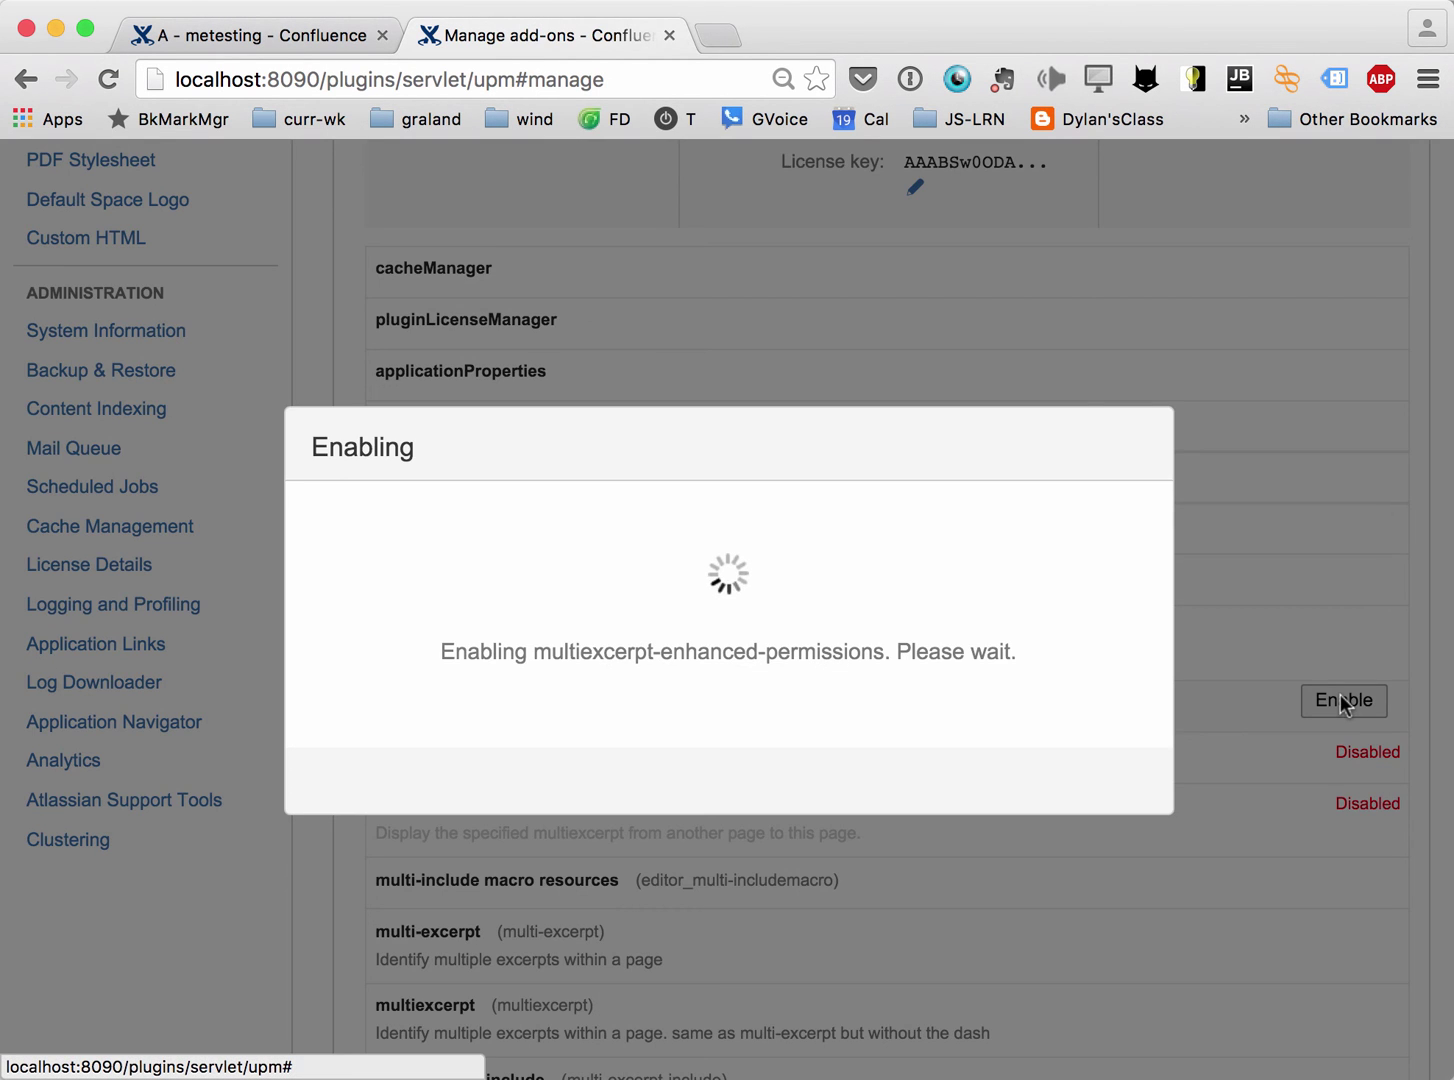